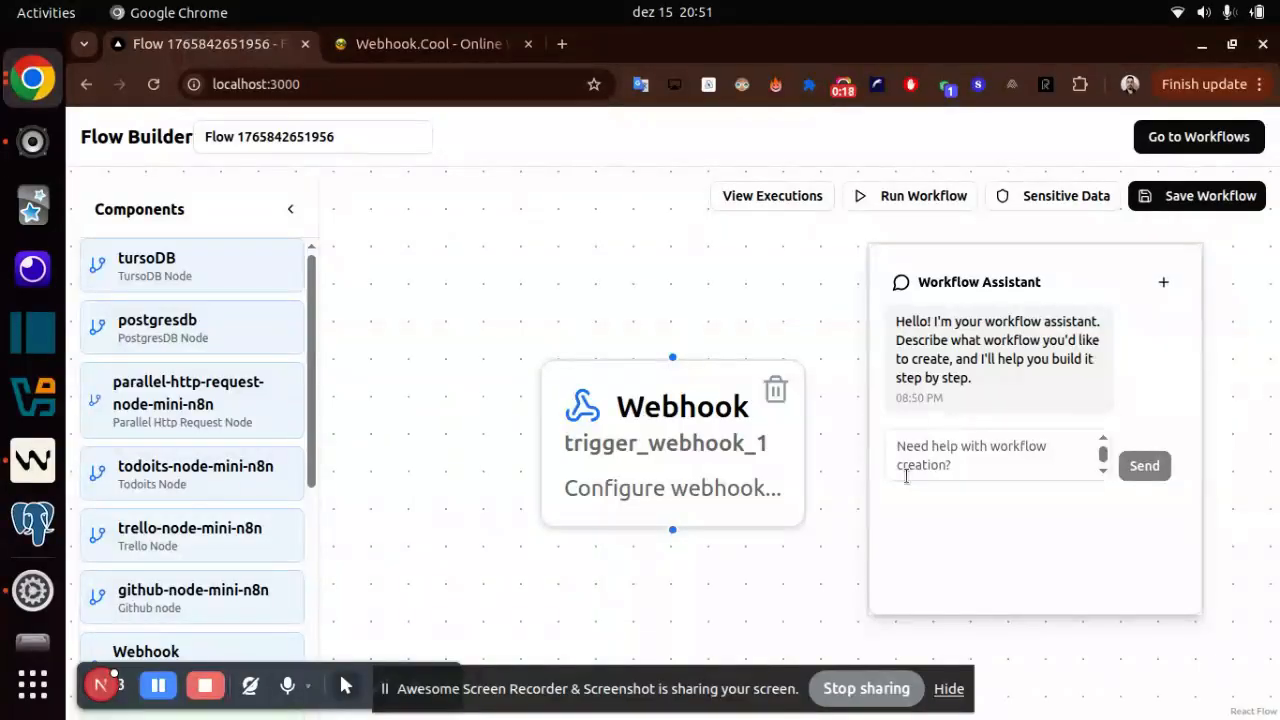
click(906, 476)
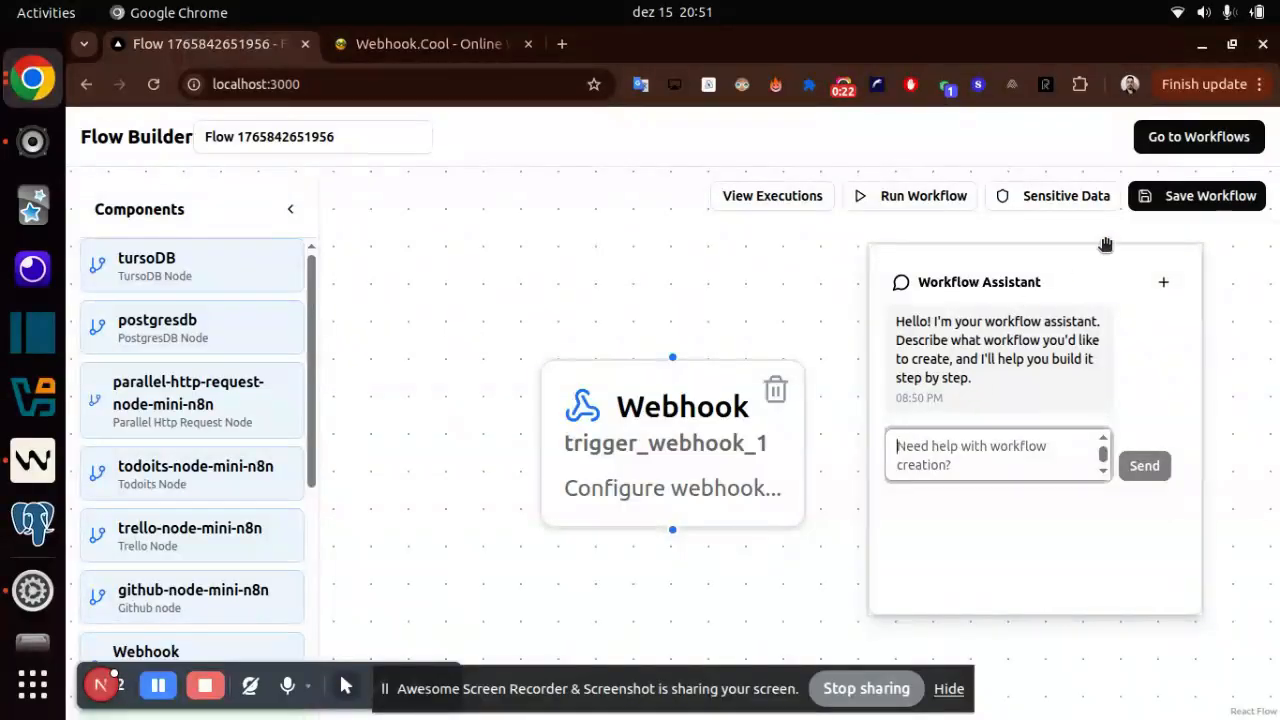
mouse_move(1080, 283)
mouse_down()
mouse_move(528, 335)
mouse_move(613, 301)
mouse_move(500, 194)
mouse_move(534, 286)
mouse_move(1017, 337)
mouse_move(1046, 255)
mouse_move(1075, 280)
mouse_up()
click(963, 462)
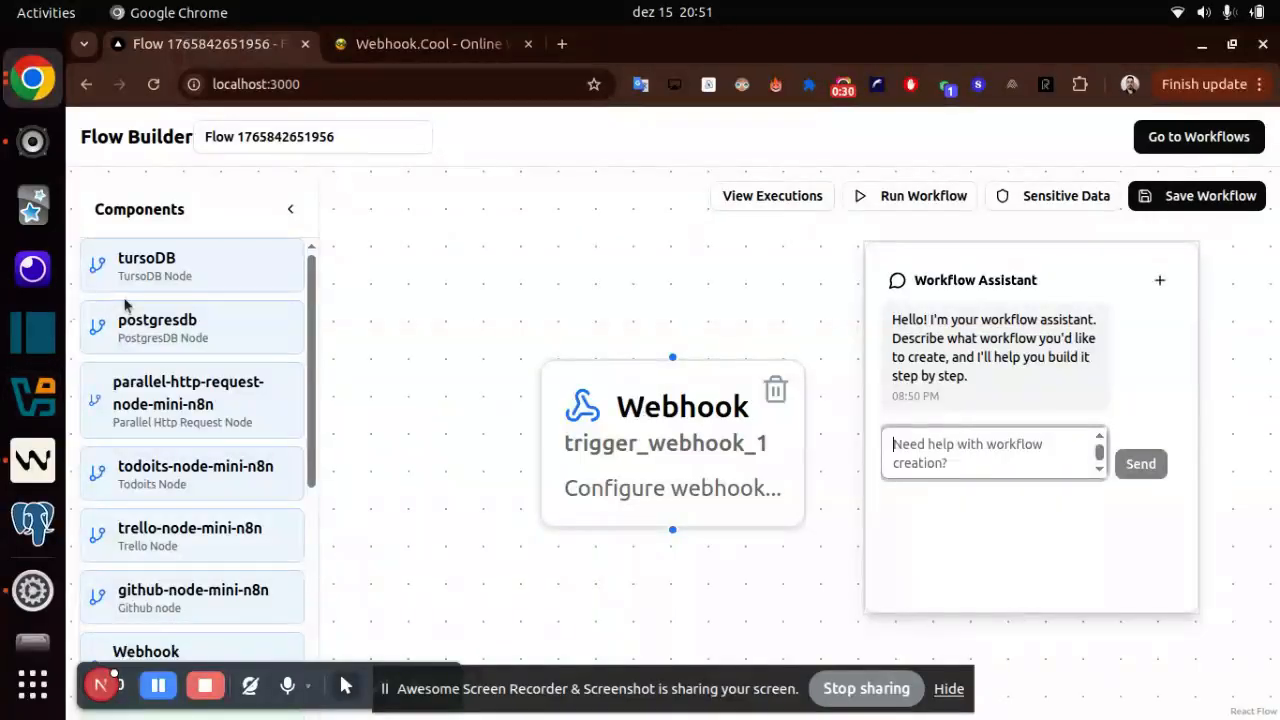
scroll(176, 602, down, 2)
scroll(176, 602, up, 3)
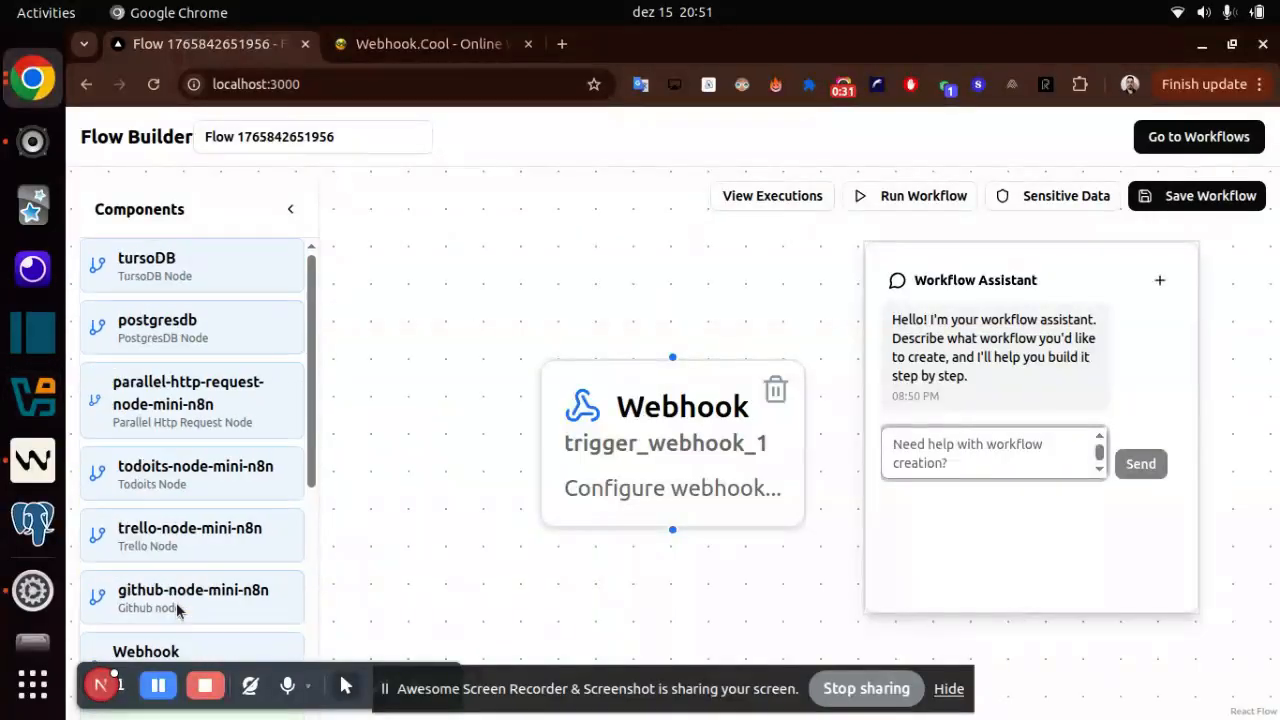
- Reload the flow builder page for a fresh workflow and move the Workflow Assistant panel clear of the Webhook node
click(153, 84)
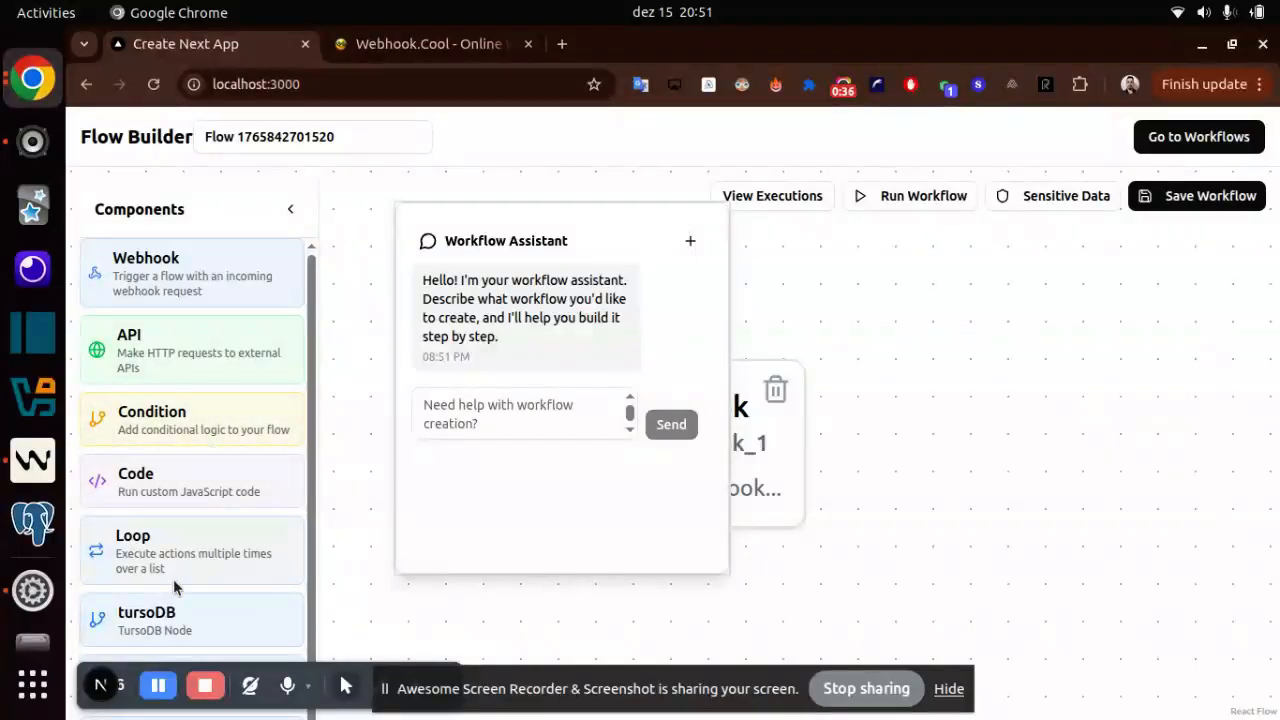
scroll(173, 579, down, 2)
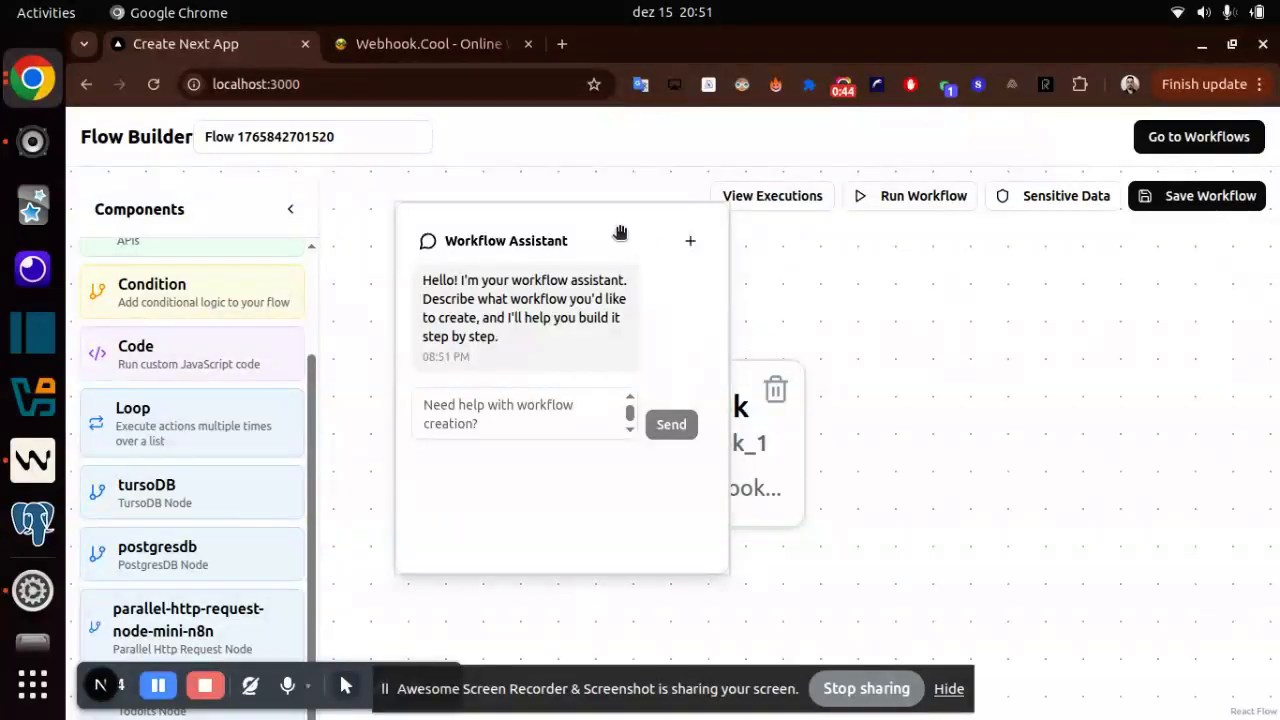
drag(620, 229, 1128, 252)
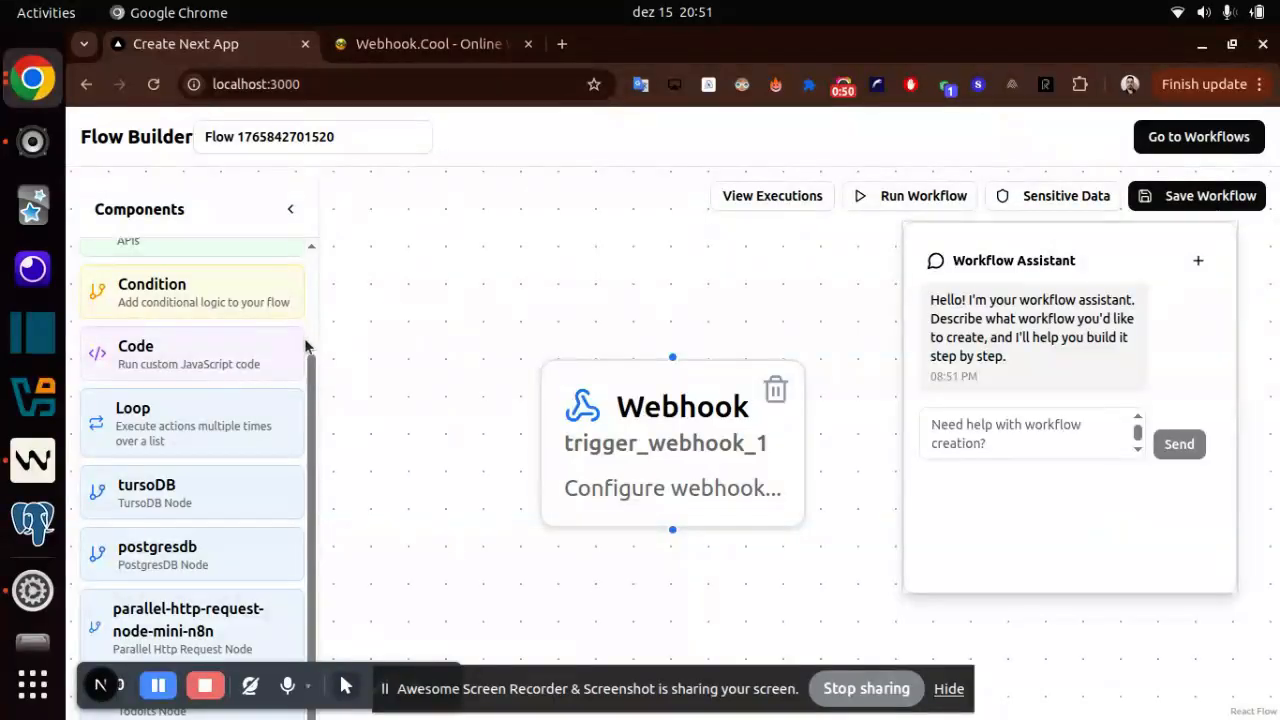
click(1026, 445)
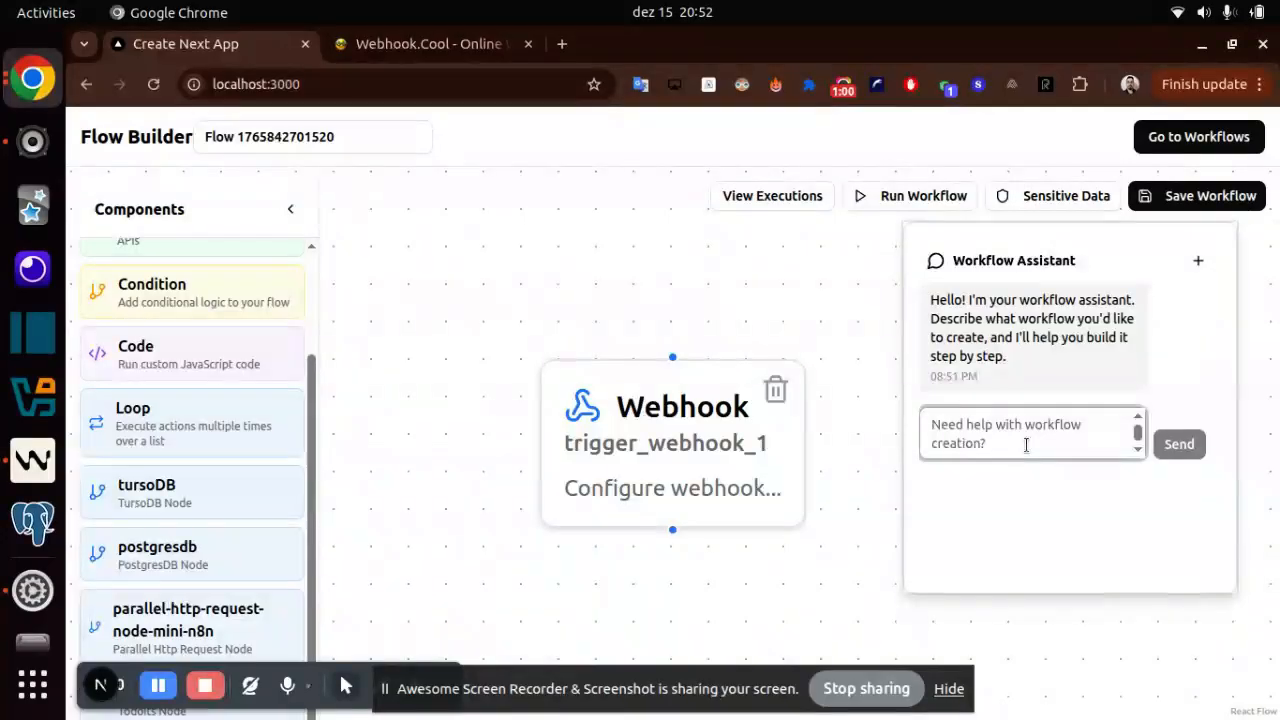
text(fdsdf)
key(BackSpace)
key(BackSpace)
key(BackSpace)
key(BackSpace)
key(BackSpace)
- Look up the address dummyjson.com/todos?limit=5 in a new browser tab and copy it
click(556, 34)
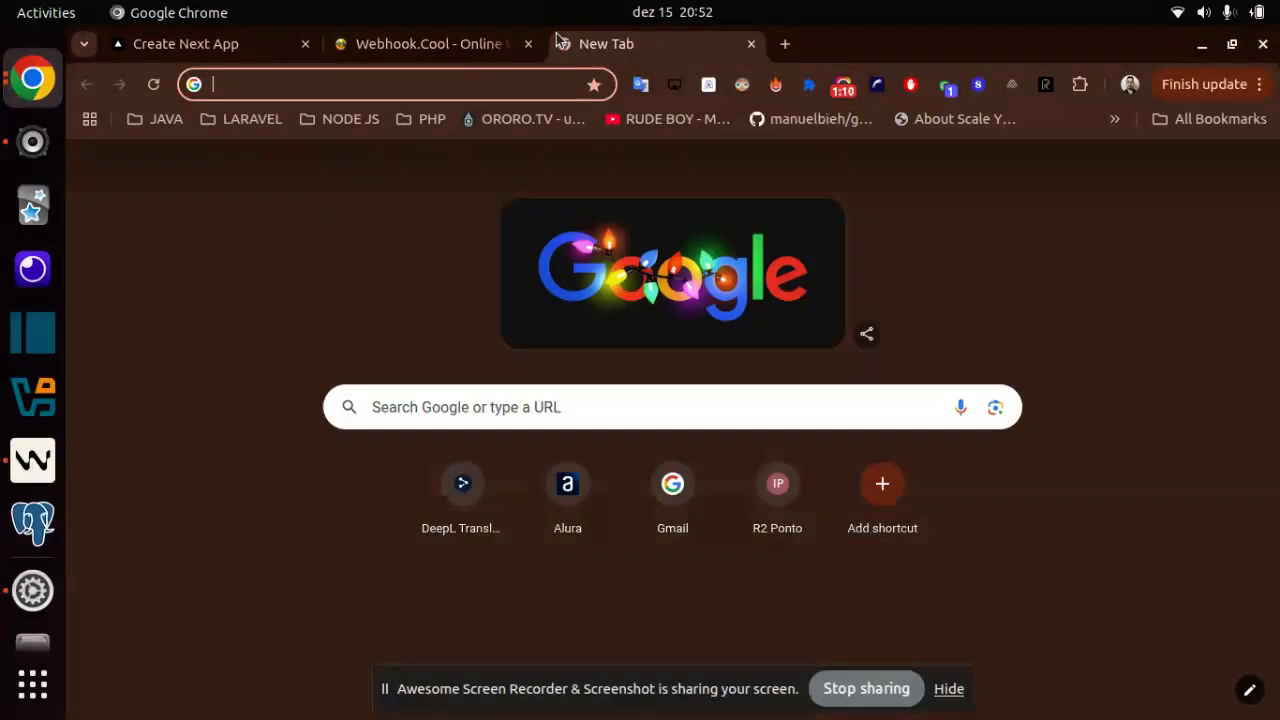
text(dump)
key(BackSpace)
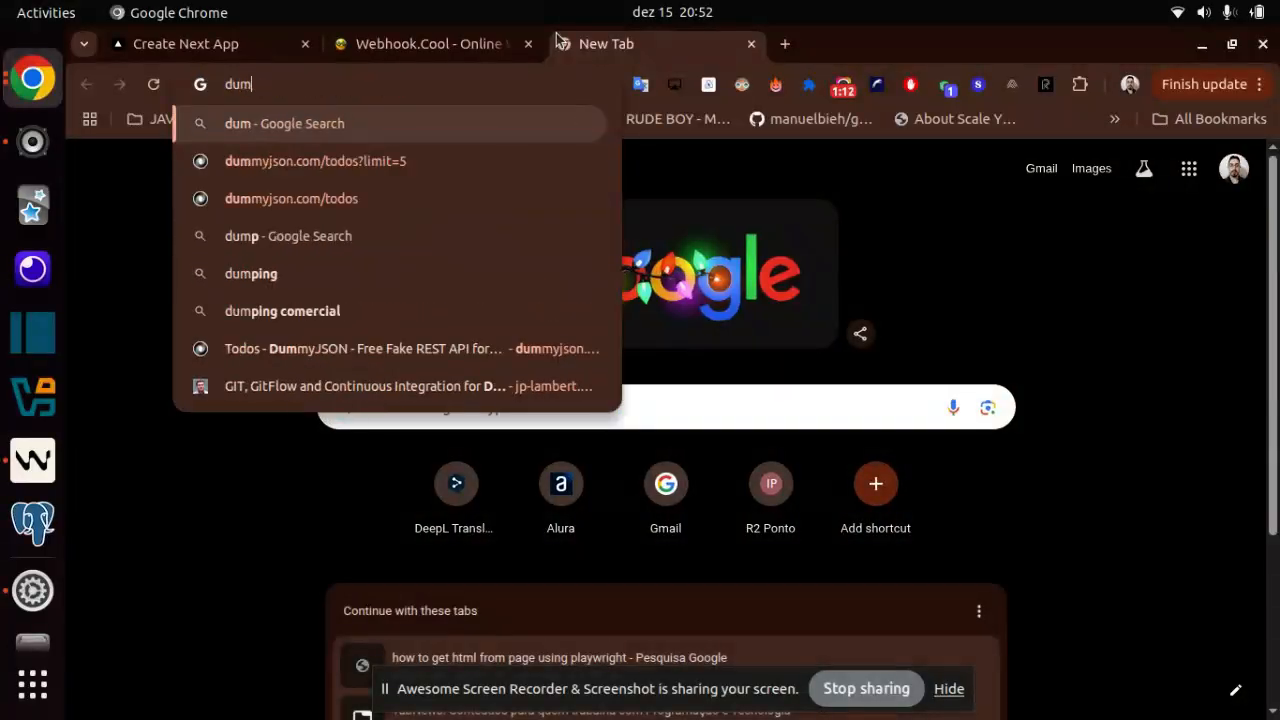
key(Down)
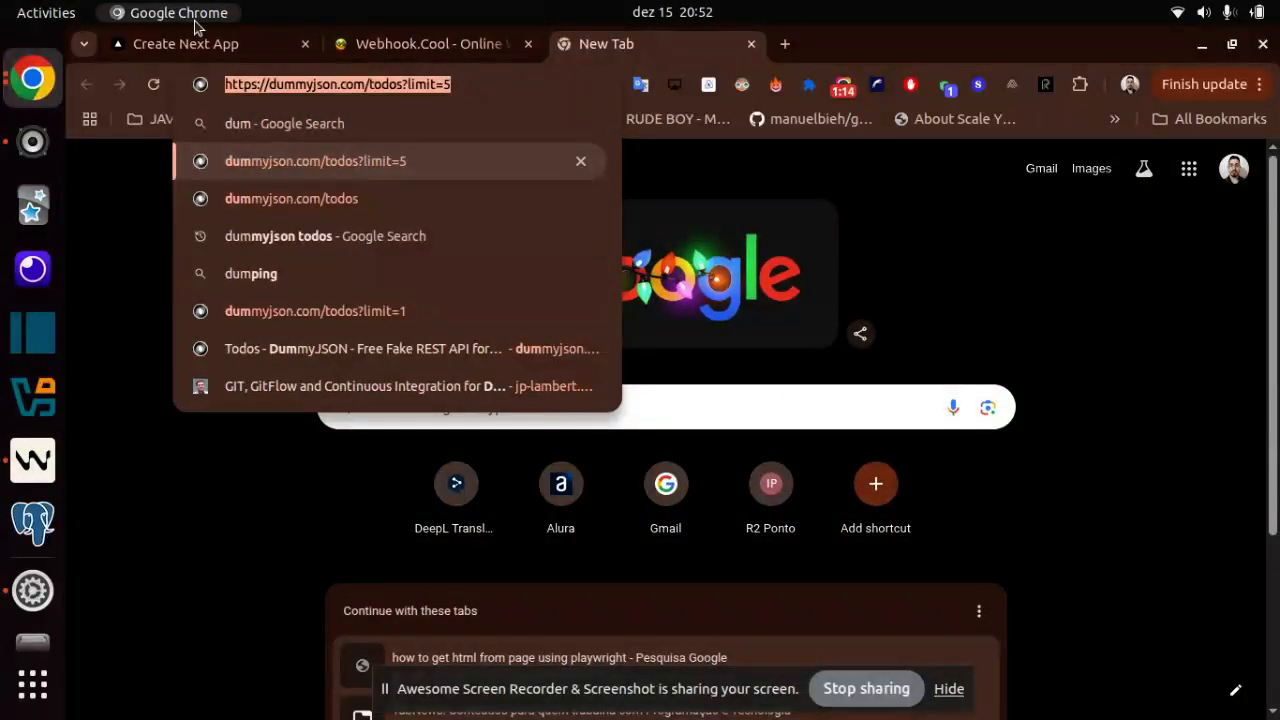
- Return to the flow builder and send the Workflow Assistant the request "Add a node to make http request"
click(247, 46)
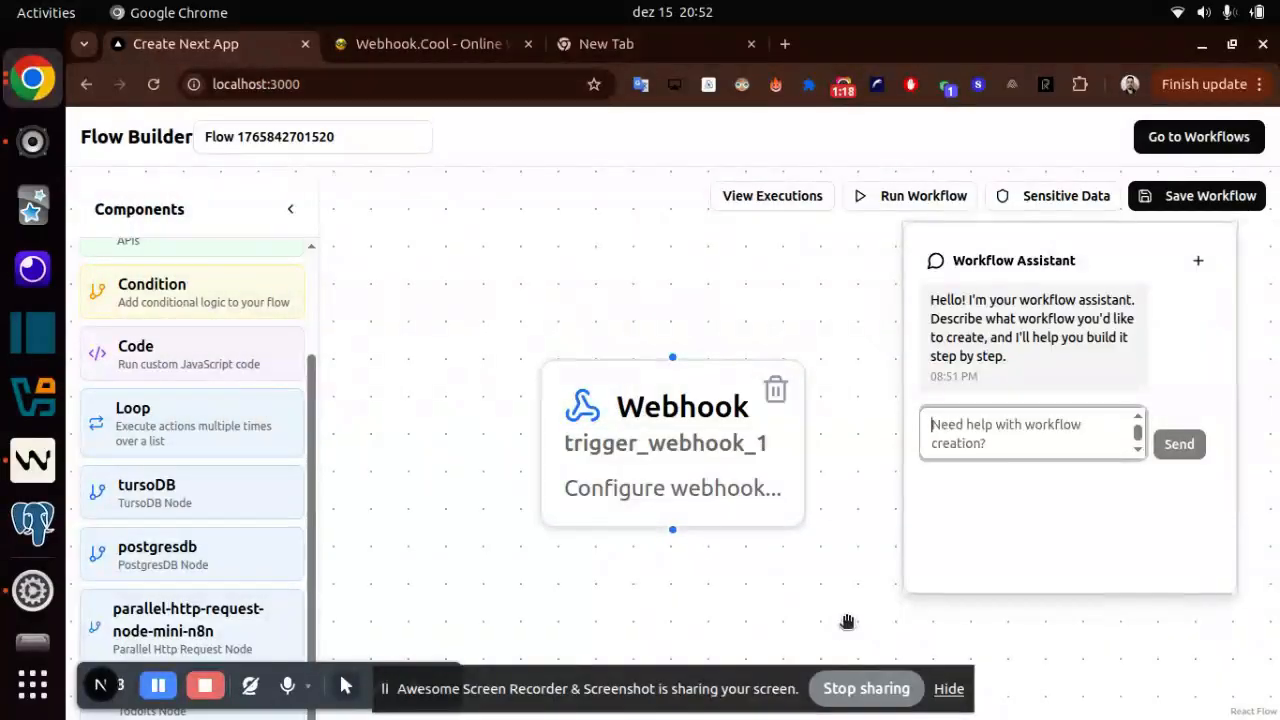
text(Add)
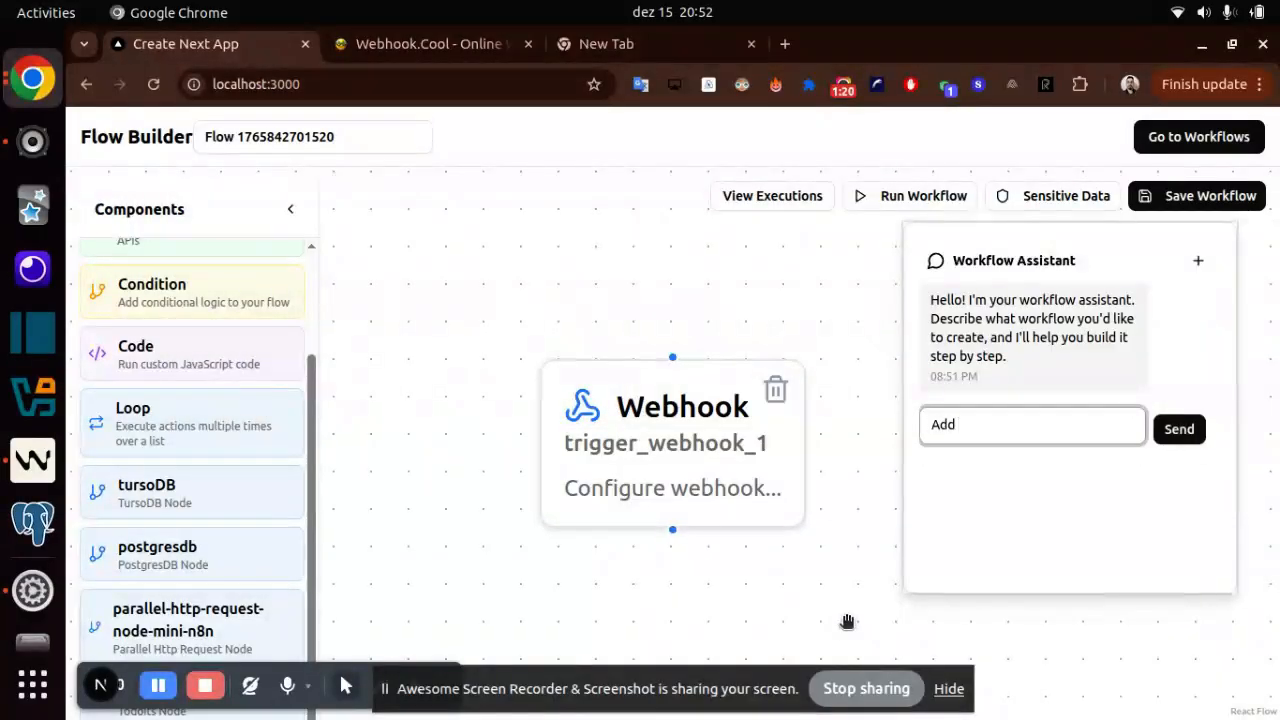
text( a node to make http request)
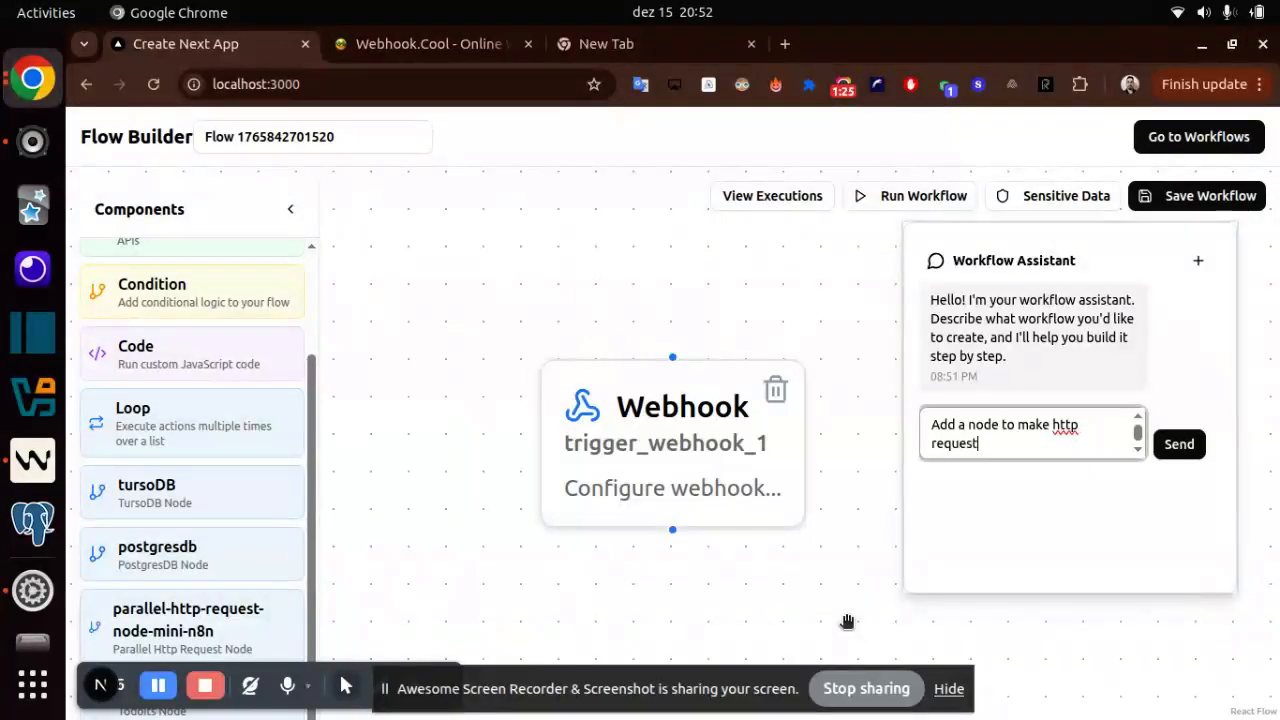
key(Return)
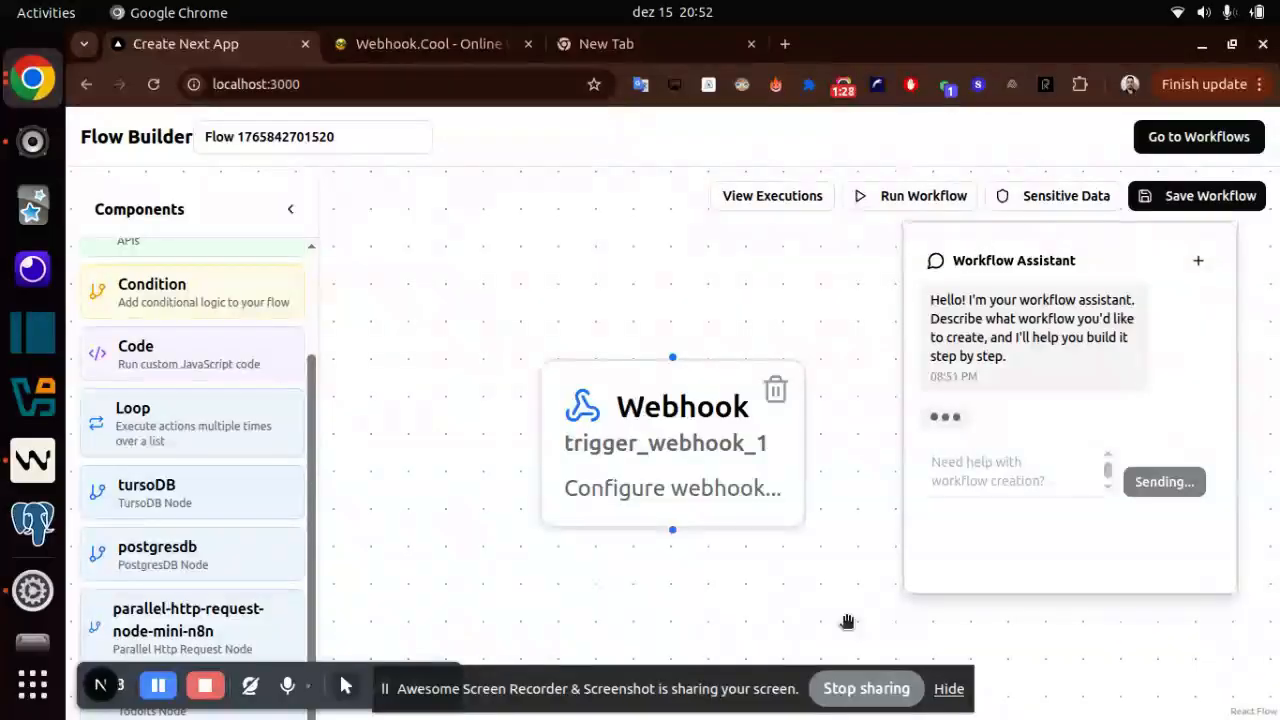
- Connect the Webhook node's output to the new Api node and check the Api node's configuration
scroll(283, 389, up, 2)
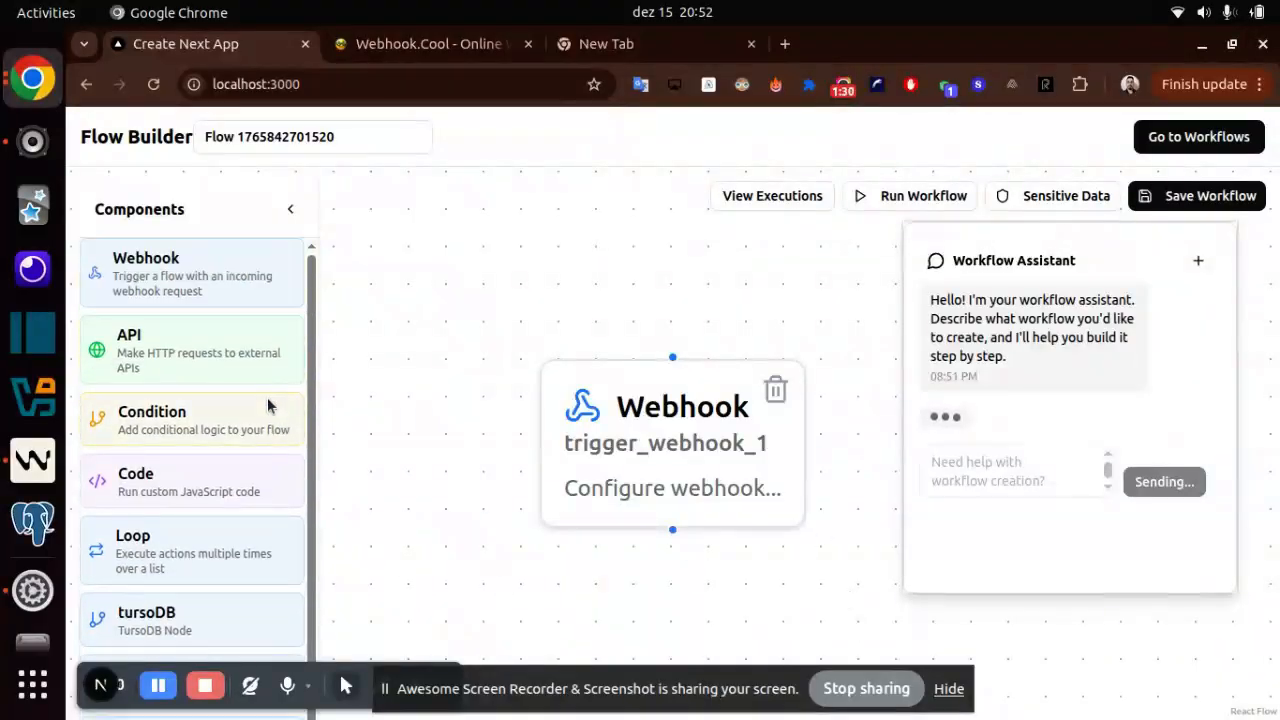
scroll(231, 353, down, 2)
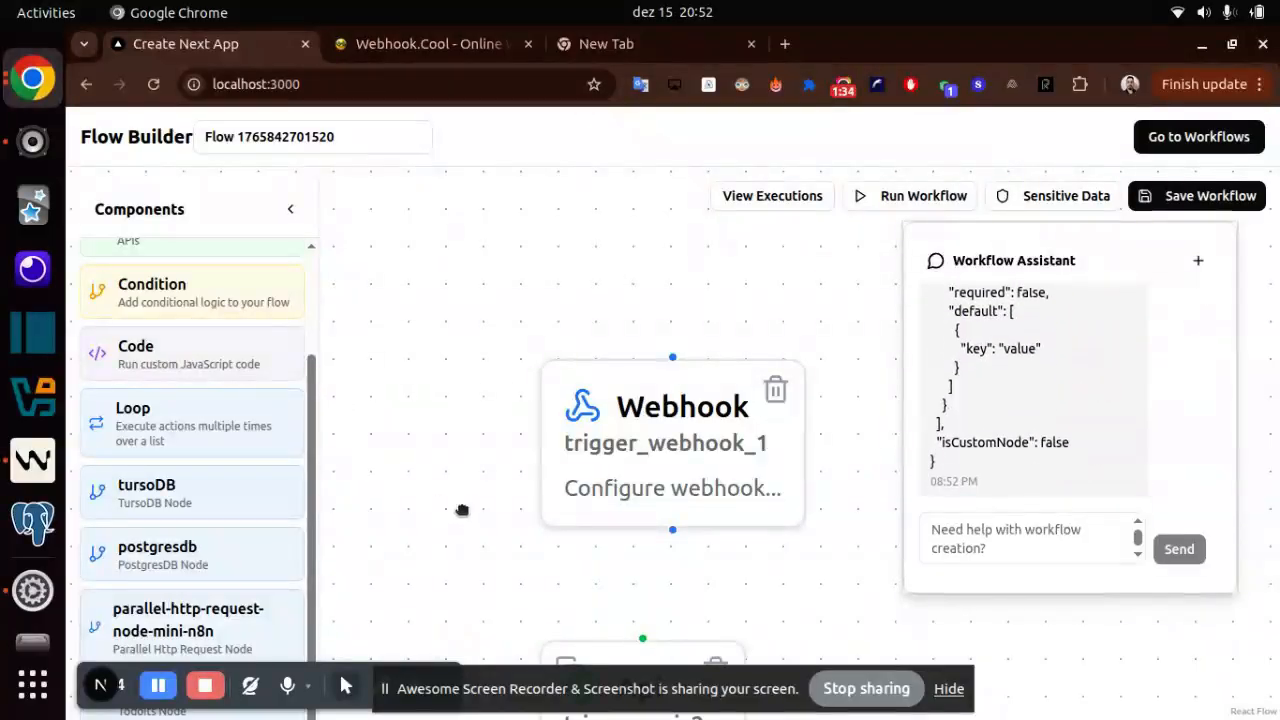
drag(461, 510, 436, 275)
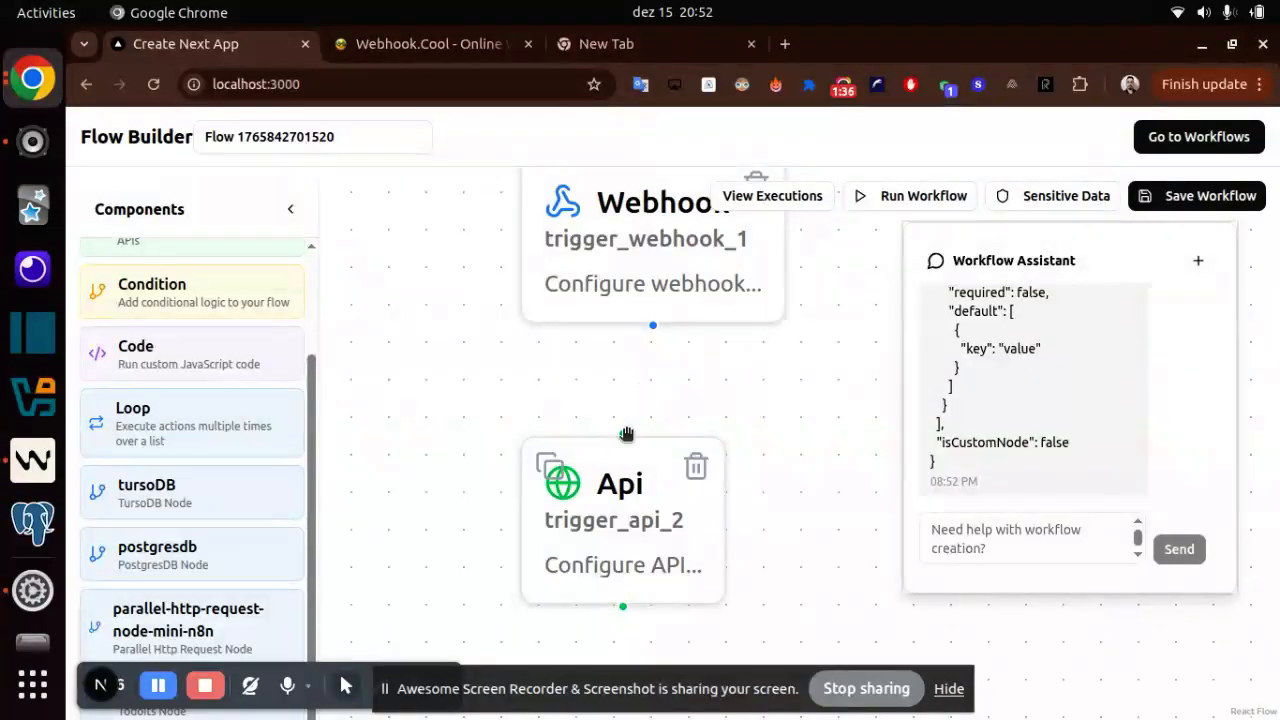
drag(652, 325, 640, 466)
click(585, 545)
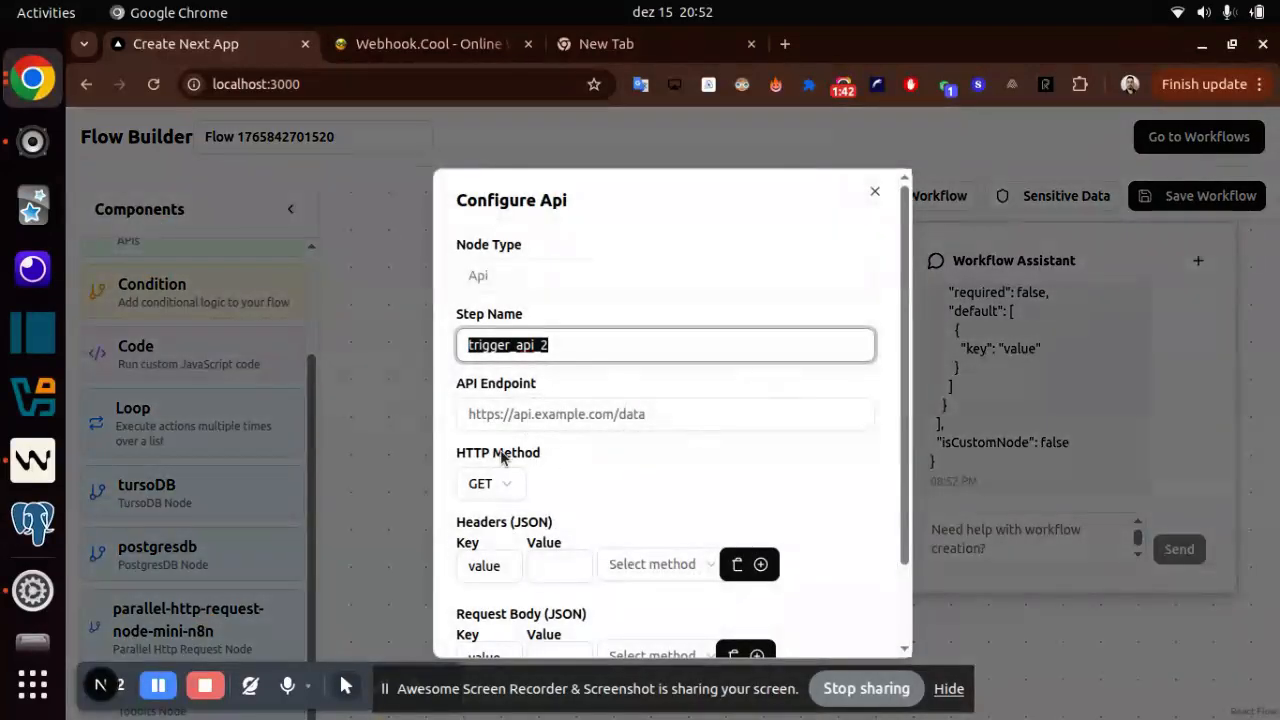
click(875, 191)
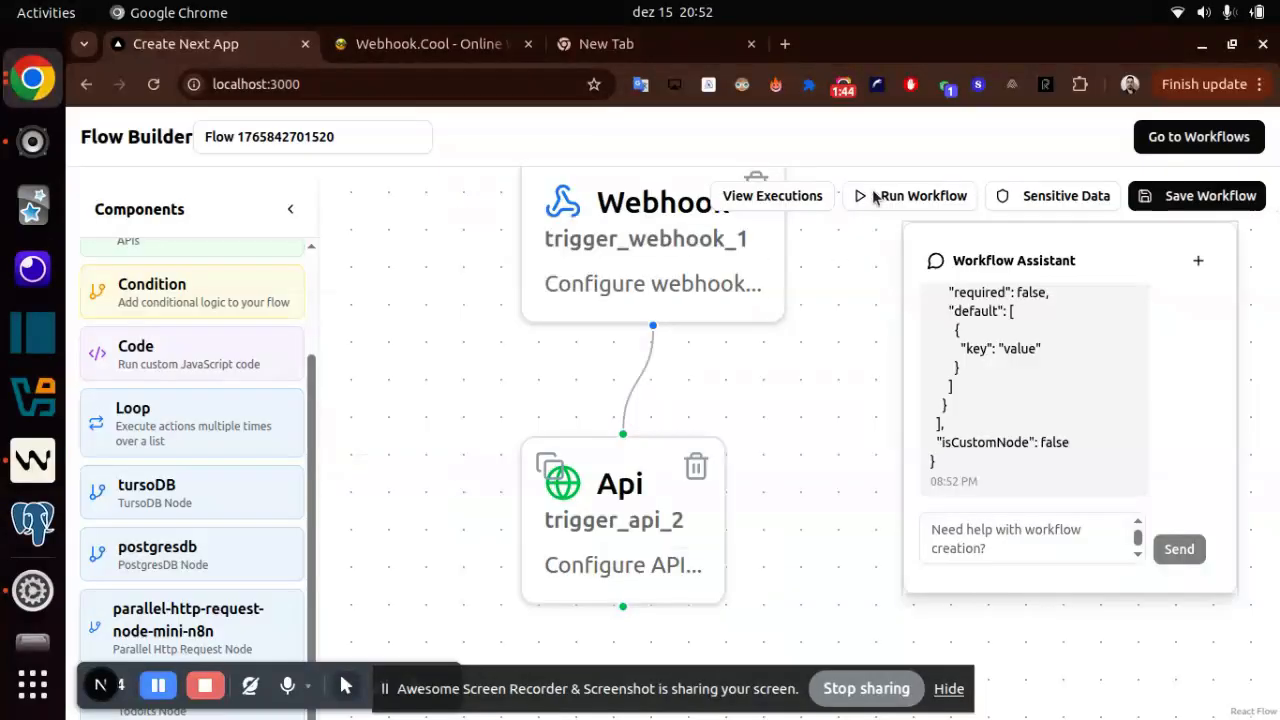
click(985, 556)
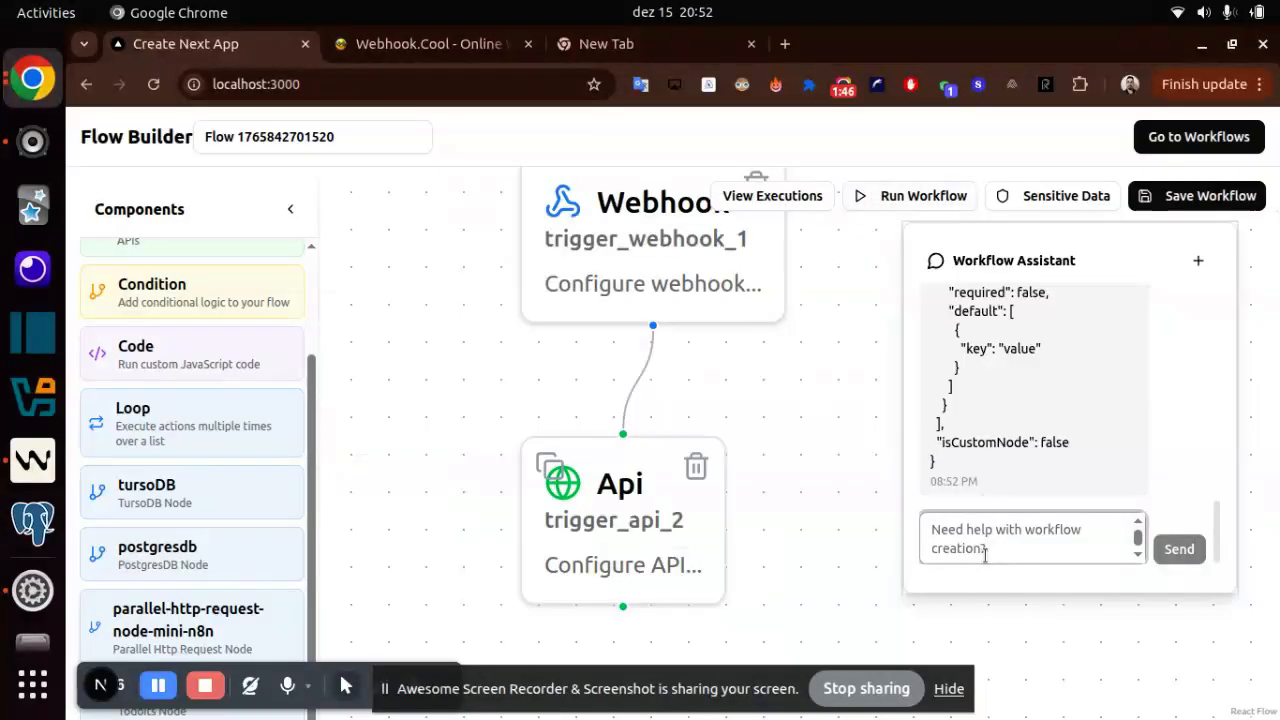
text(U)
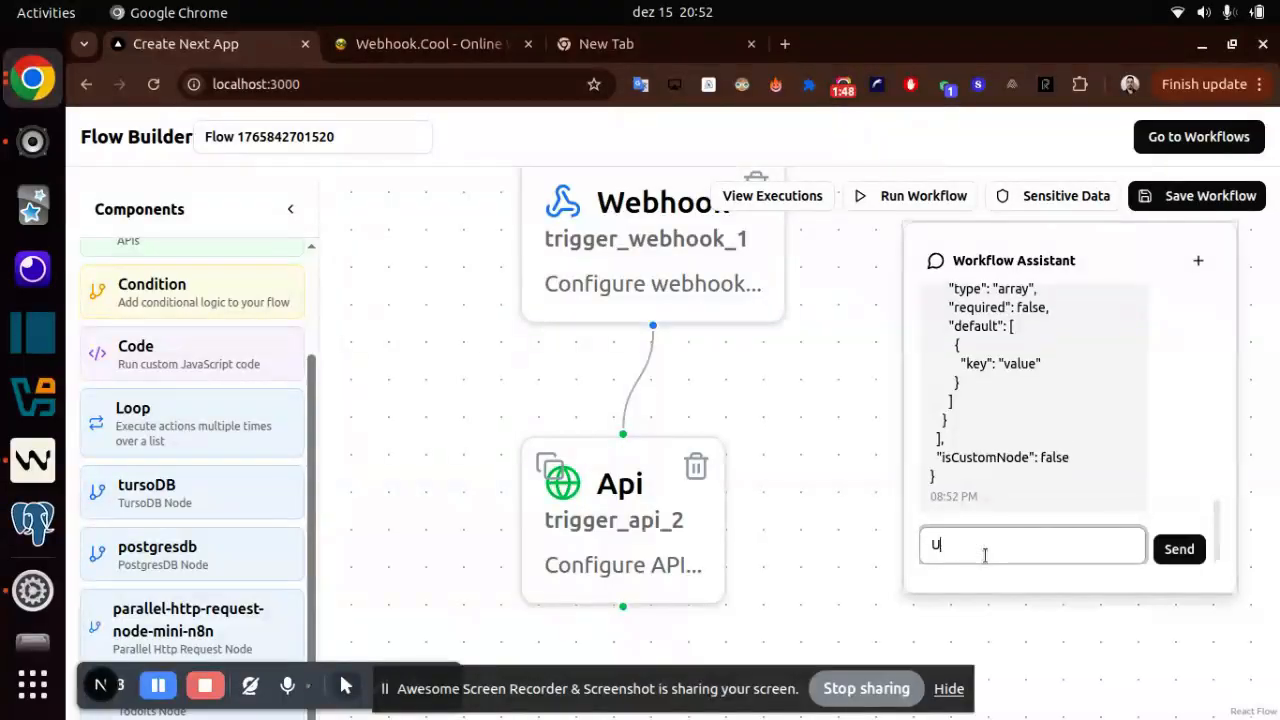
text(pdate tr)
key(BackSpace)
text(he trigger api)
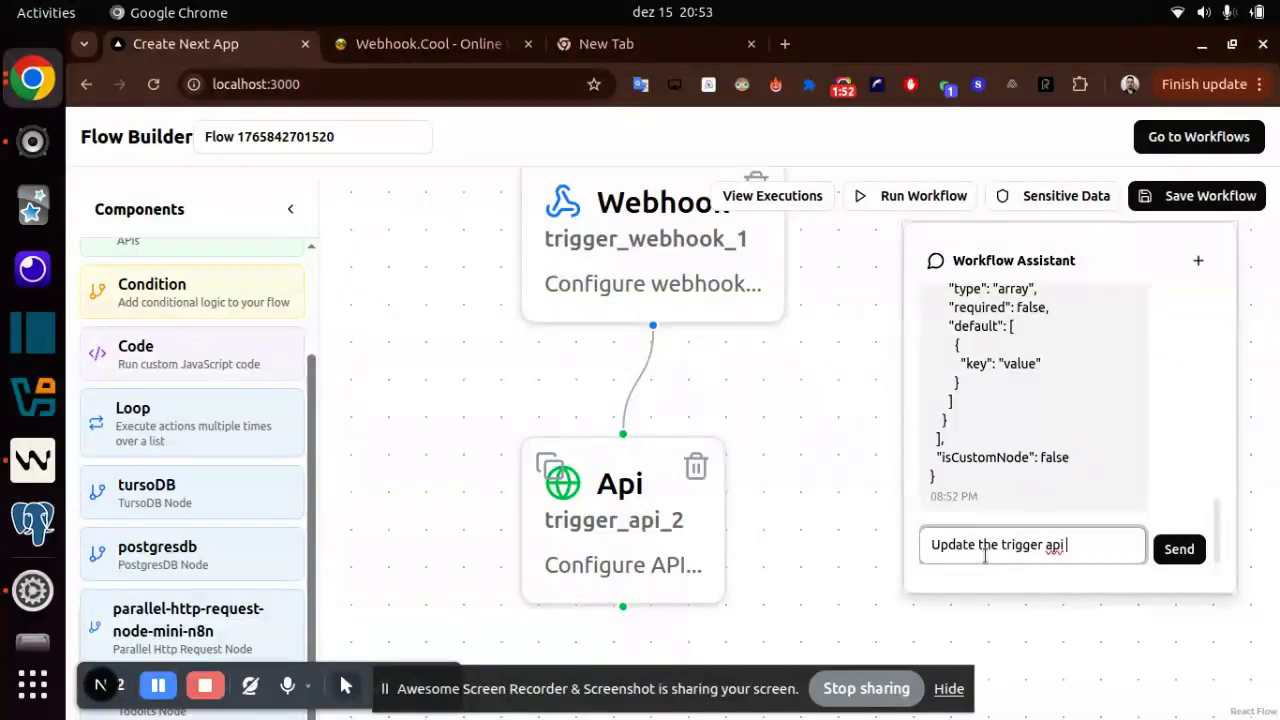
text( 2 node)
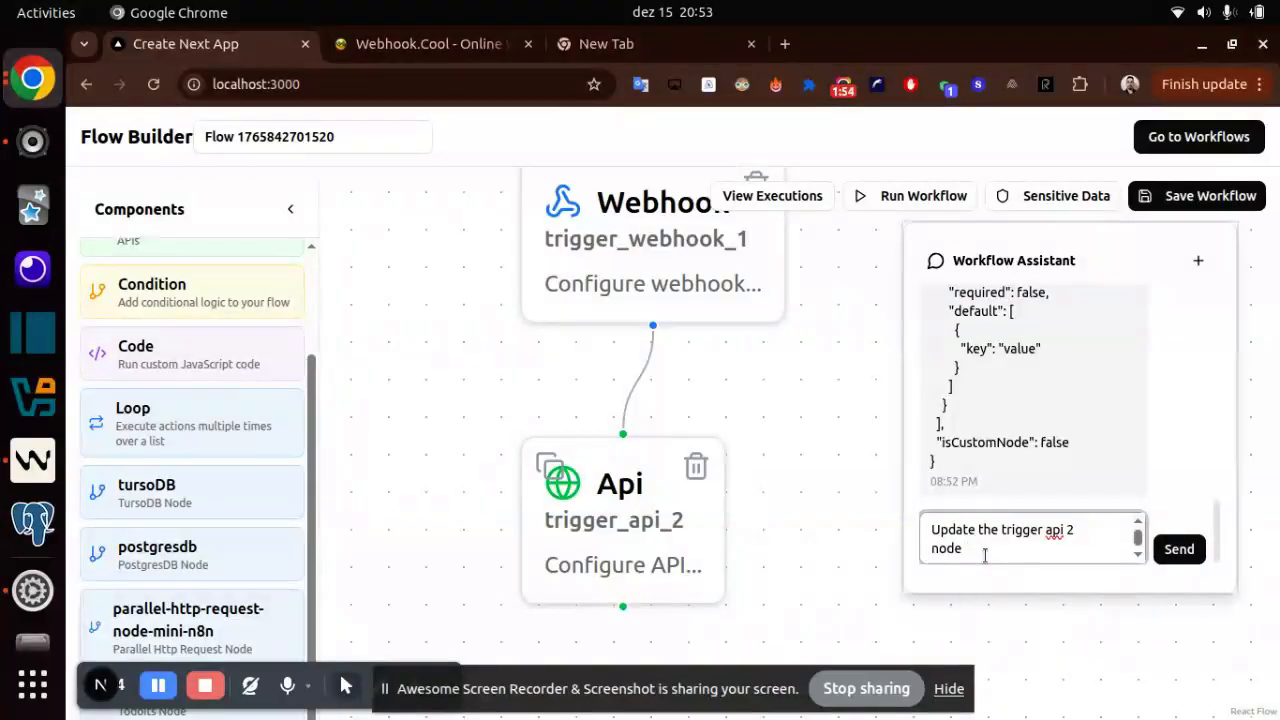
text( to set url as)
key(Return)
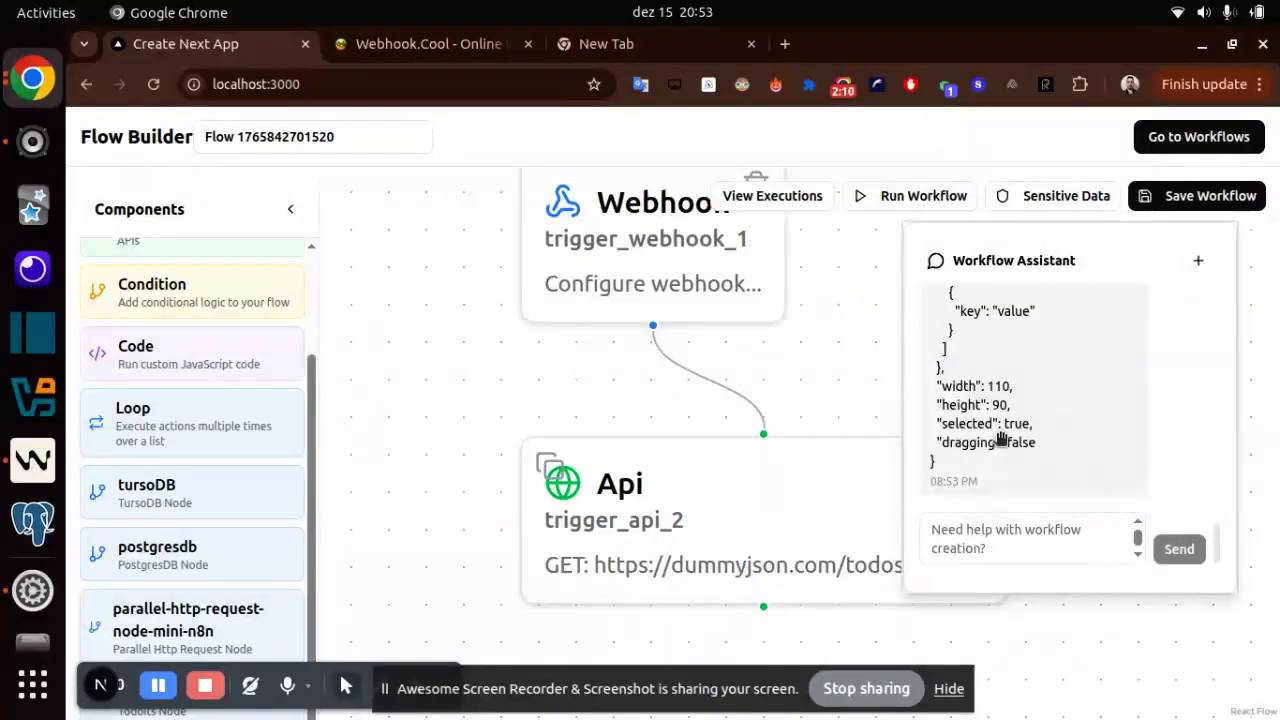
- Run the workflow, examine the trigger_api_2 output in the execution logs, and close the logs
click(936, 195)
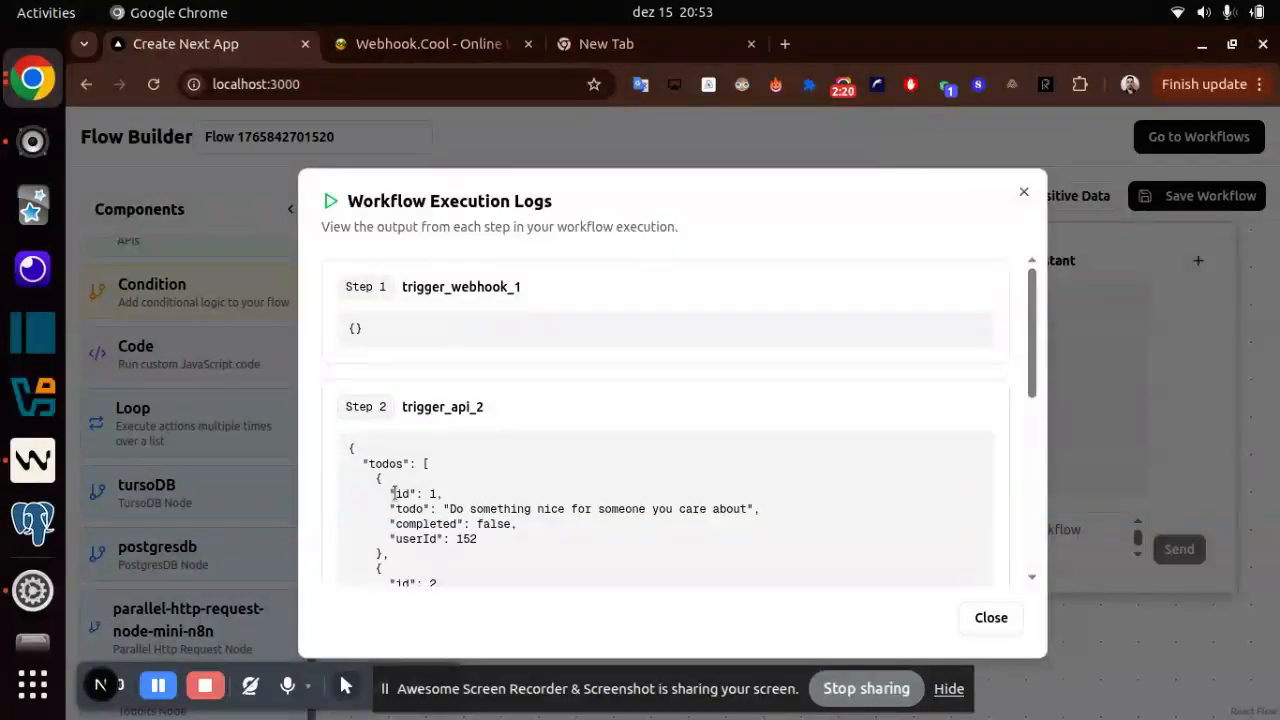
double_click(445, 528)
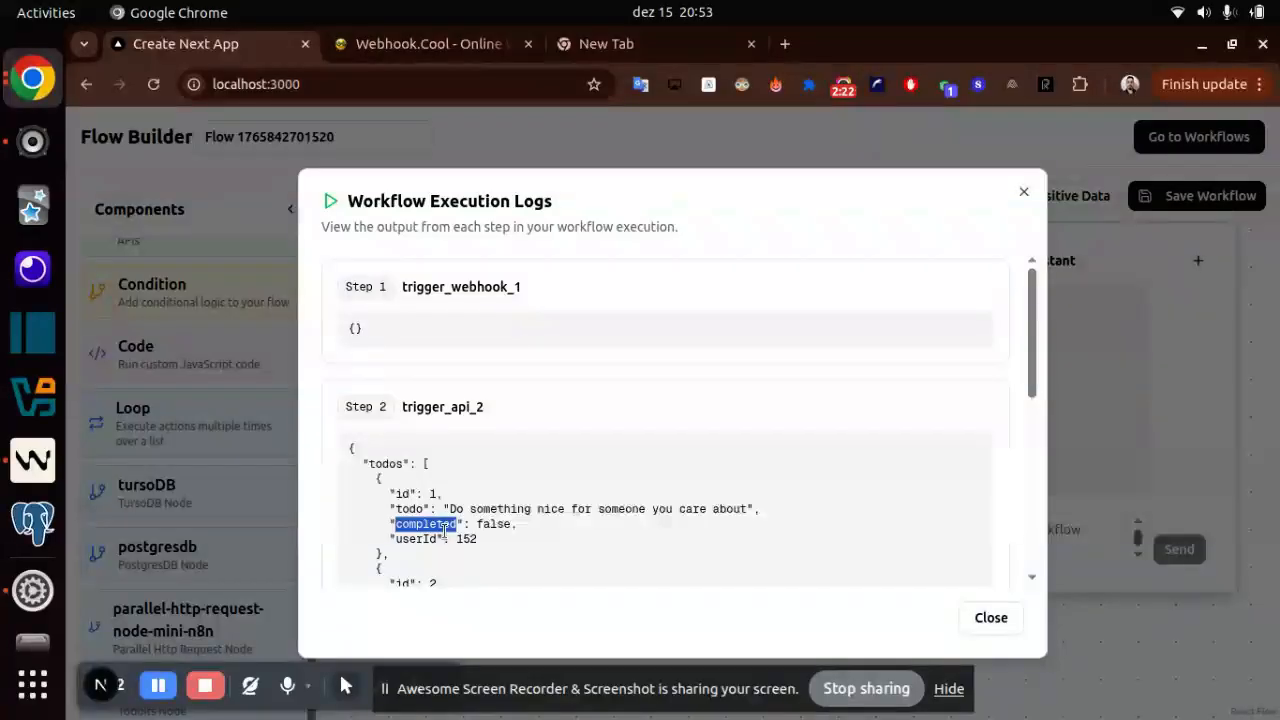
scroll(848, 531, down, 10)
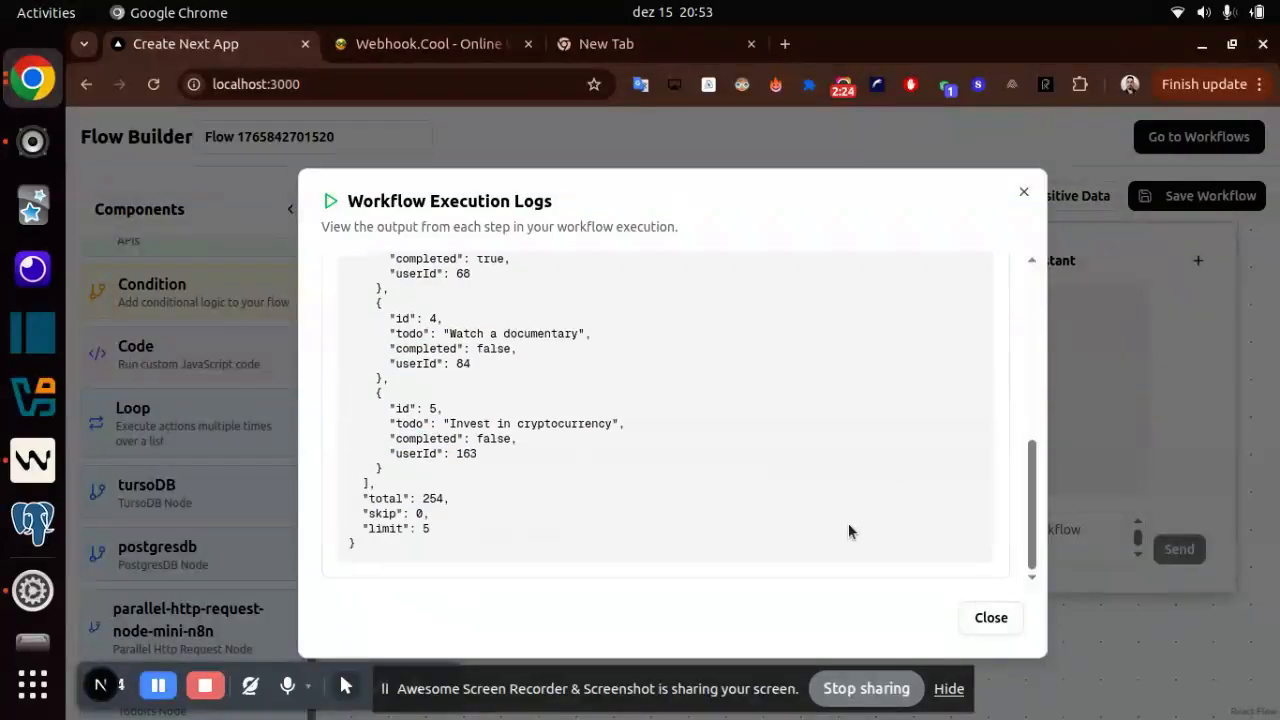
scroll(848, 531, up, 5)
scroll(848, 524, down, 1)
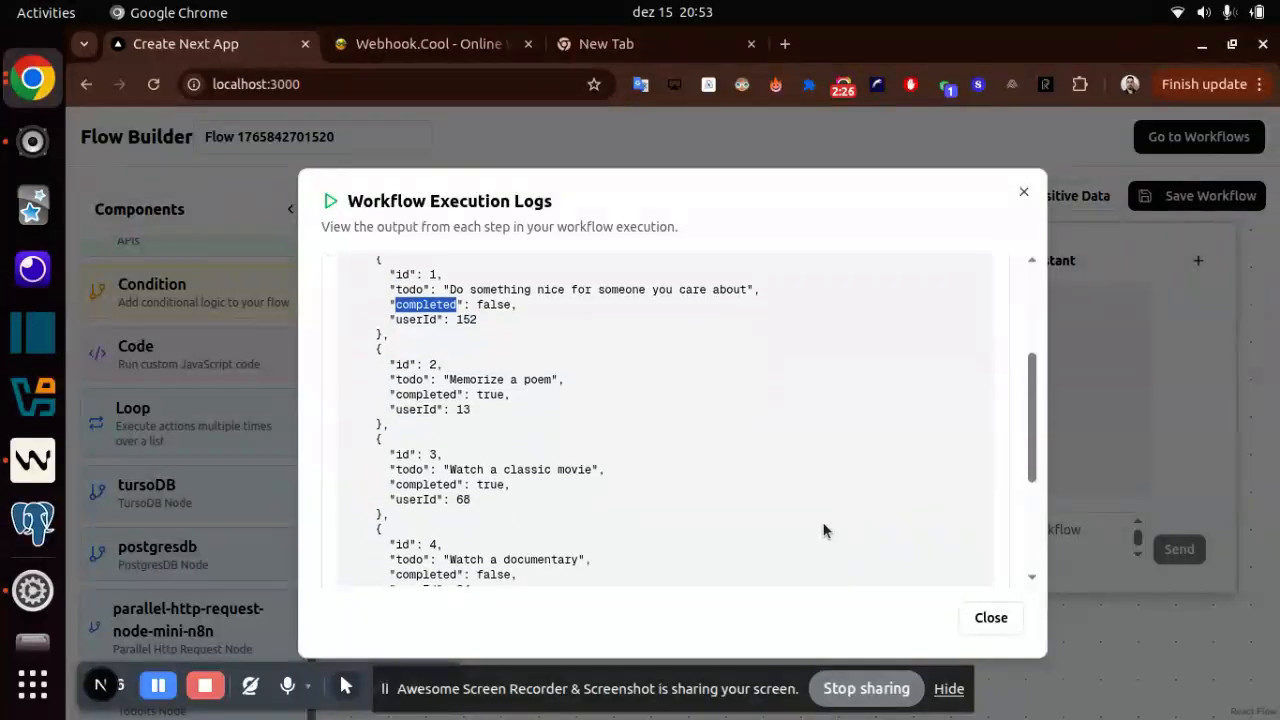
click(1013, 627)
- Send the Workflow Assistant the request "Create a node to run a code for me"
click(1067, 527)
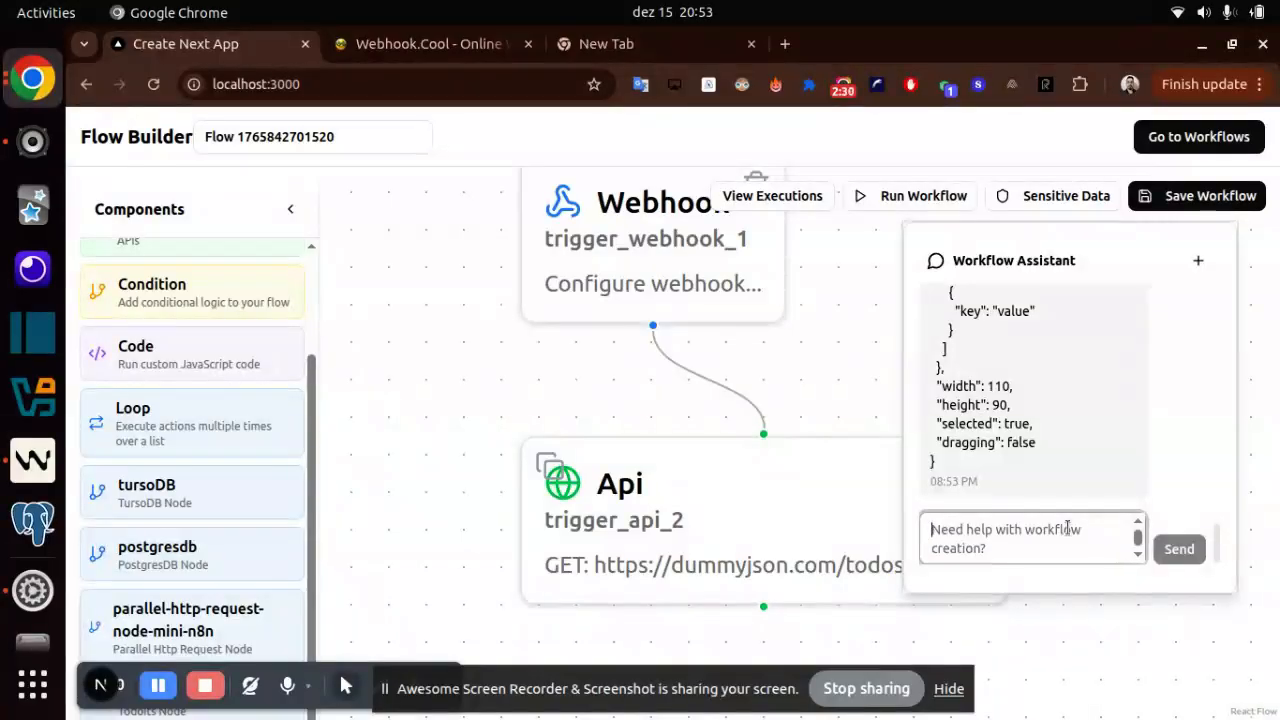
text(Create )
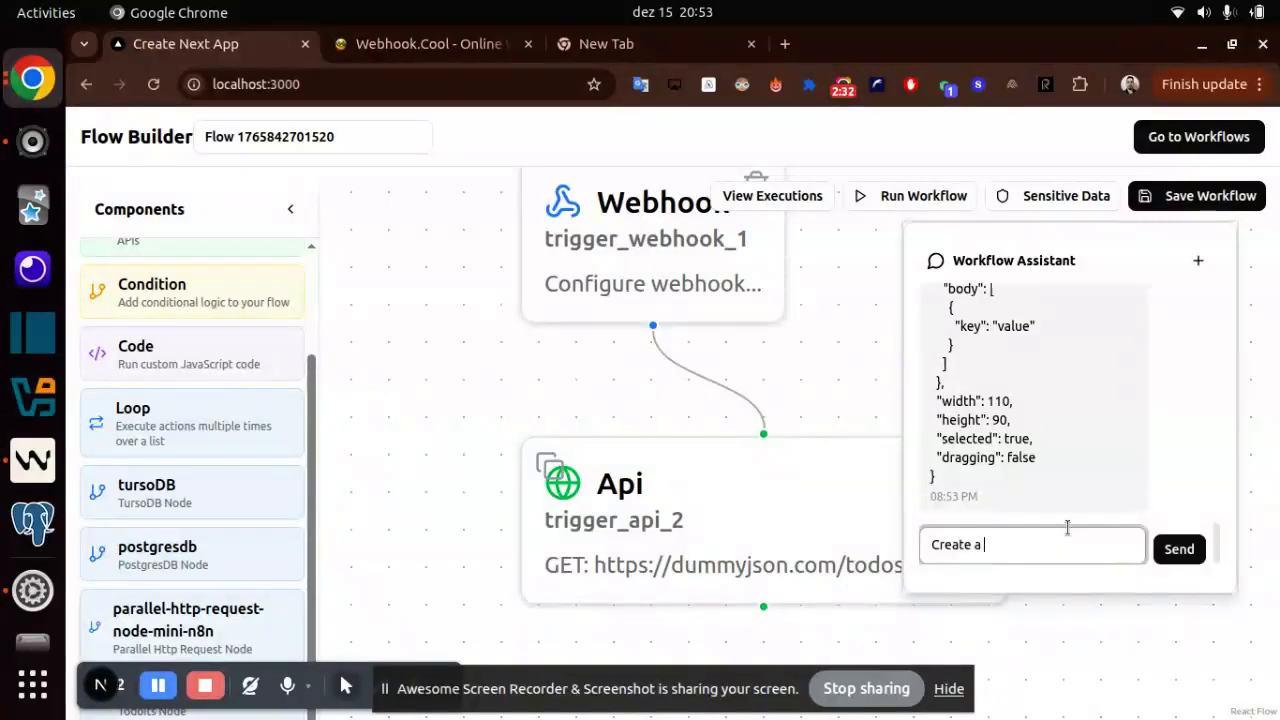
text(a node to reu)
text(s)
key(BackSpace)
key(BackSpace)
text(un acode)
key(BackSpace)
key(BackSpace)
key(BackSpace)
key(BackSpace)
text(c)
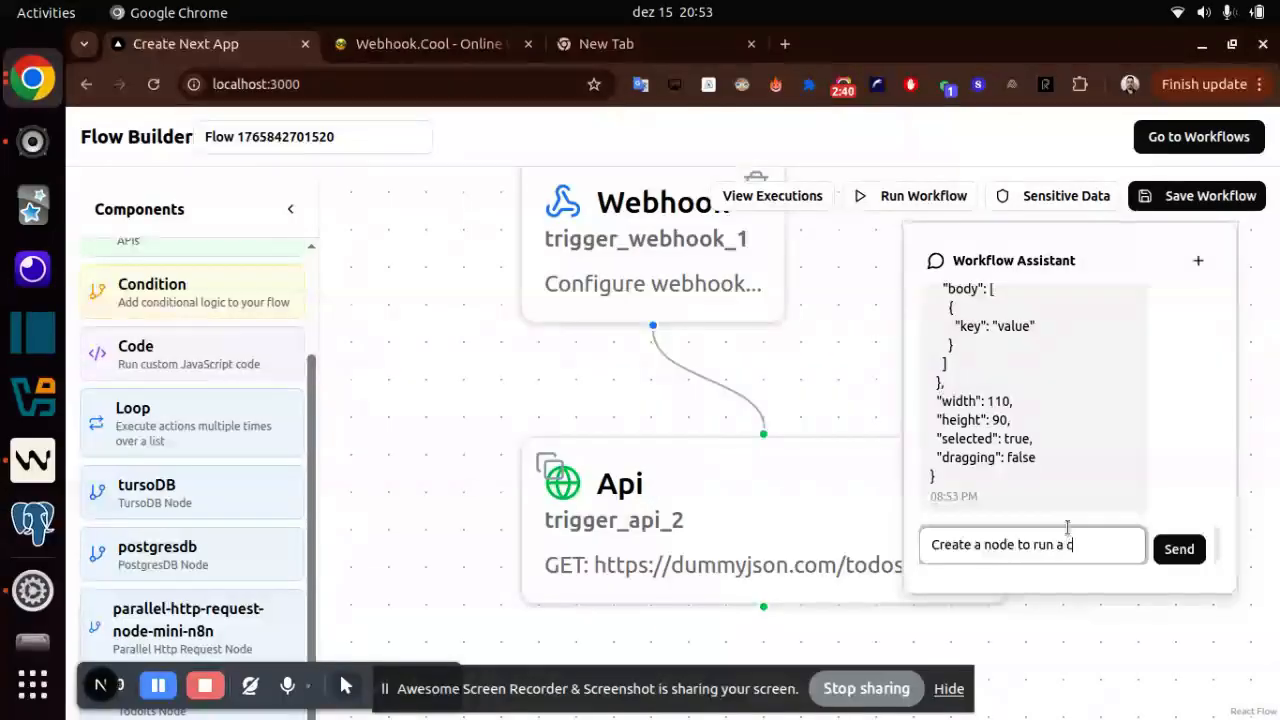
text(ode forme)
key(BackSpace)
key(BackSpace)
key(BackSpace)
text(me)
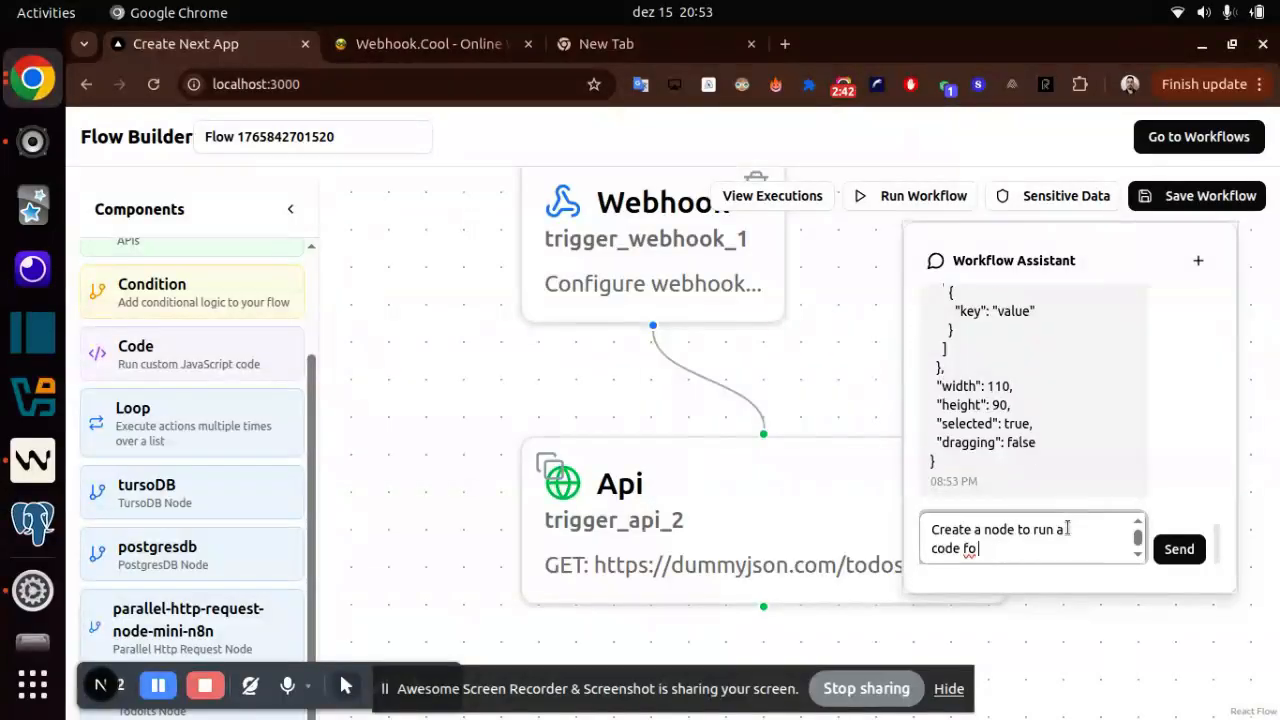
key(BackSpace)
key(BackSpace)
key(BackSpace)
text(r me)
key(Return)
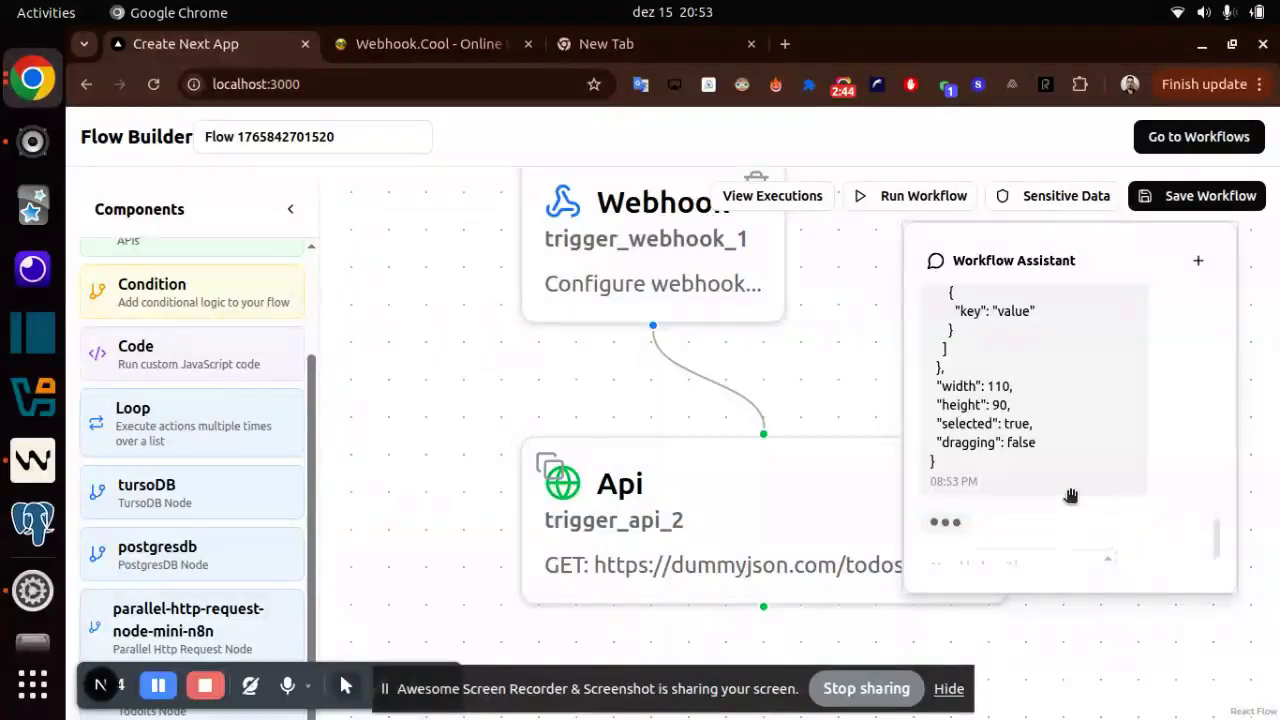
- Open the configuration of the new Code node below the Api node
drag(531, 420, 443, 249)
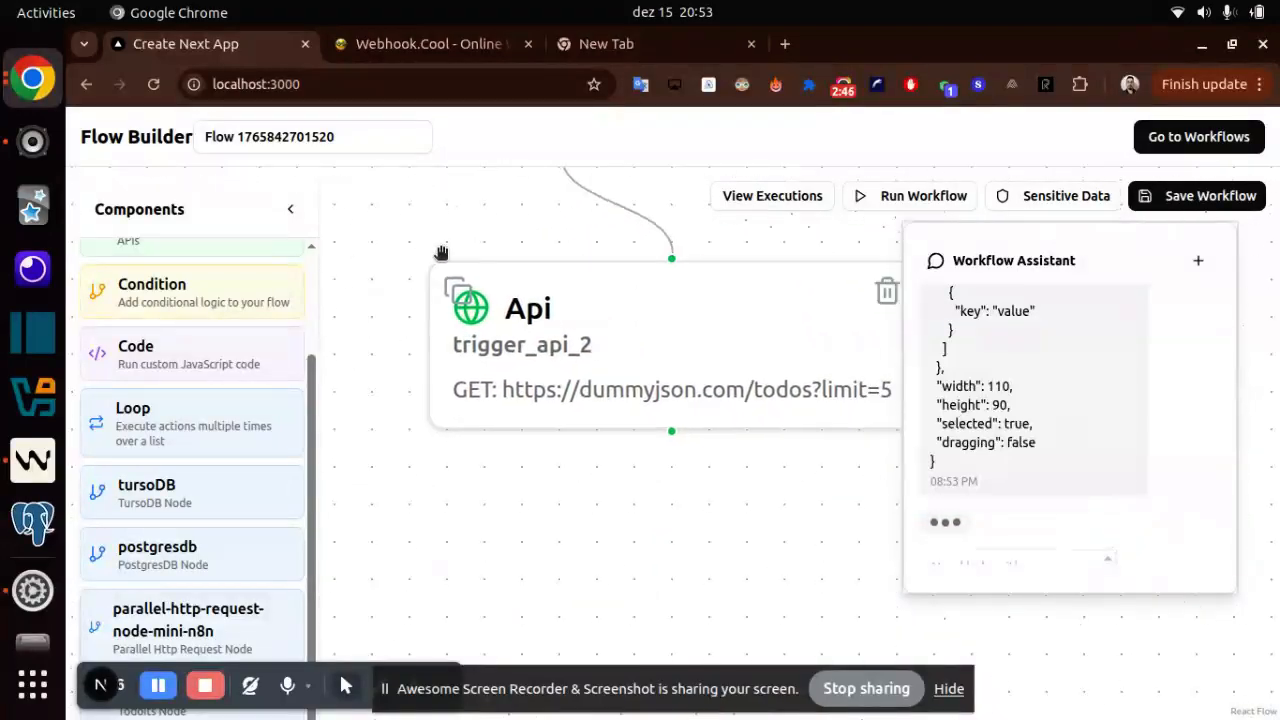
scroll(609, 451, down, 5)
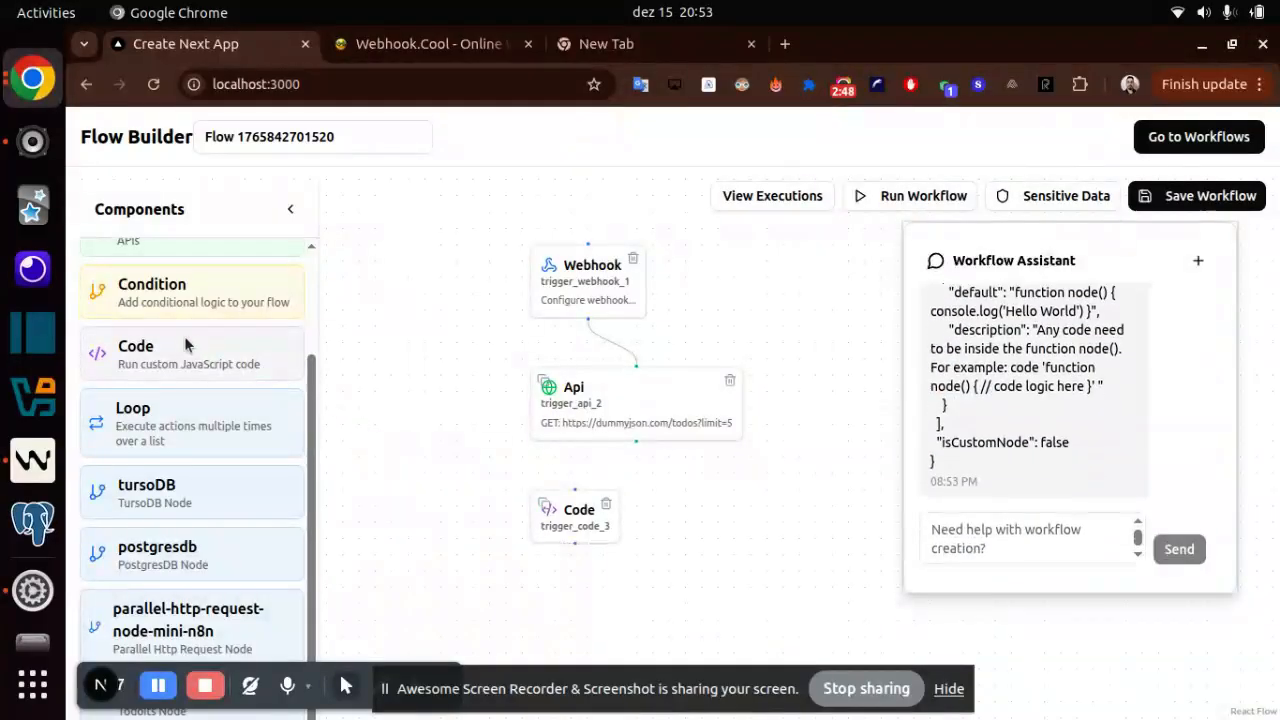
click(583, 530)
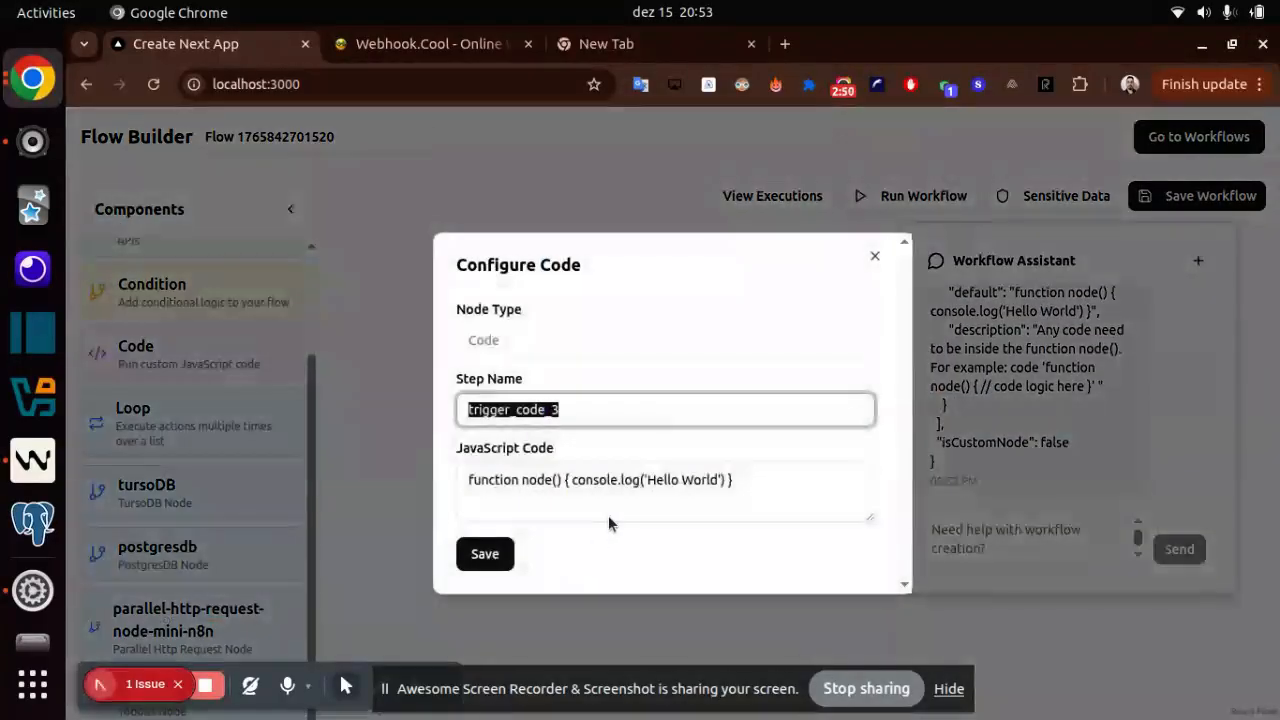
- Examine the default JavaScript code of the trigger_code_3 node and close its configuration
double_click(594, 480)
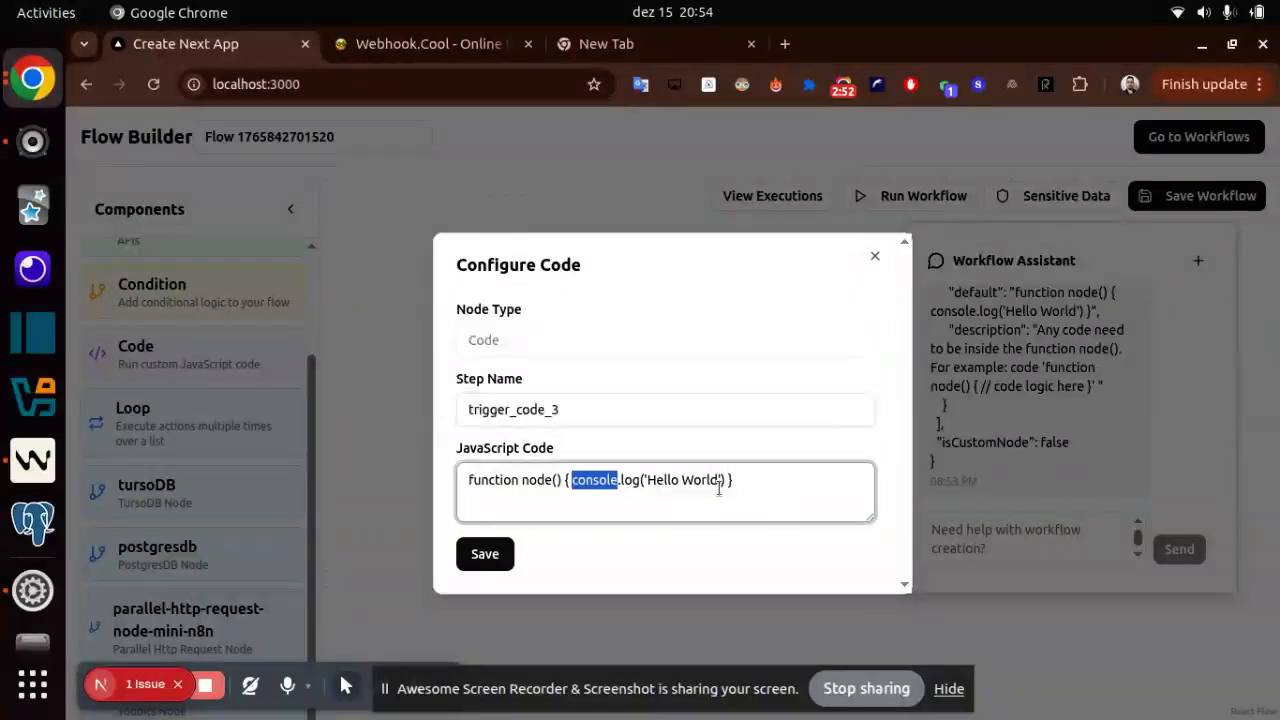
drag(721, 471, 728, 473)
click(1026, 541)
- Ask the Workflow Assistant to update trigger code 3 to take the output from trigger api 2, filter by column completed equal true and return
click(1023, 538)
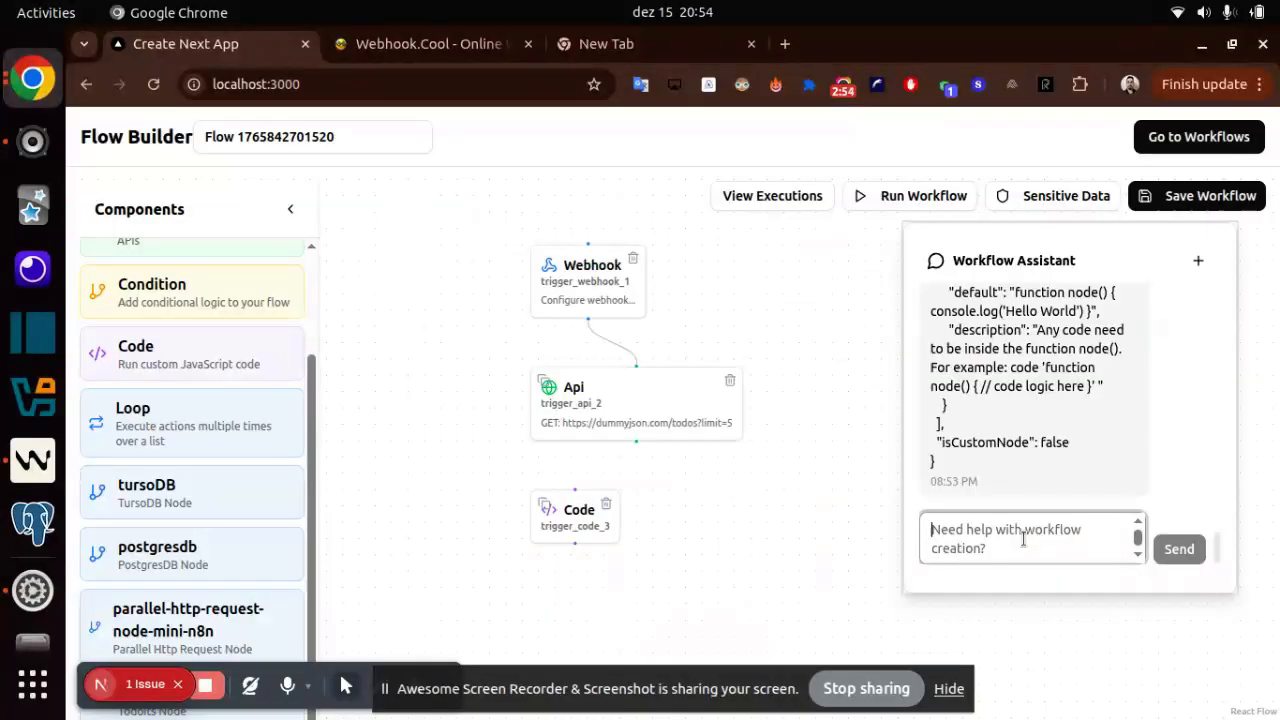
text(update )
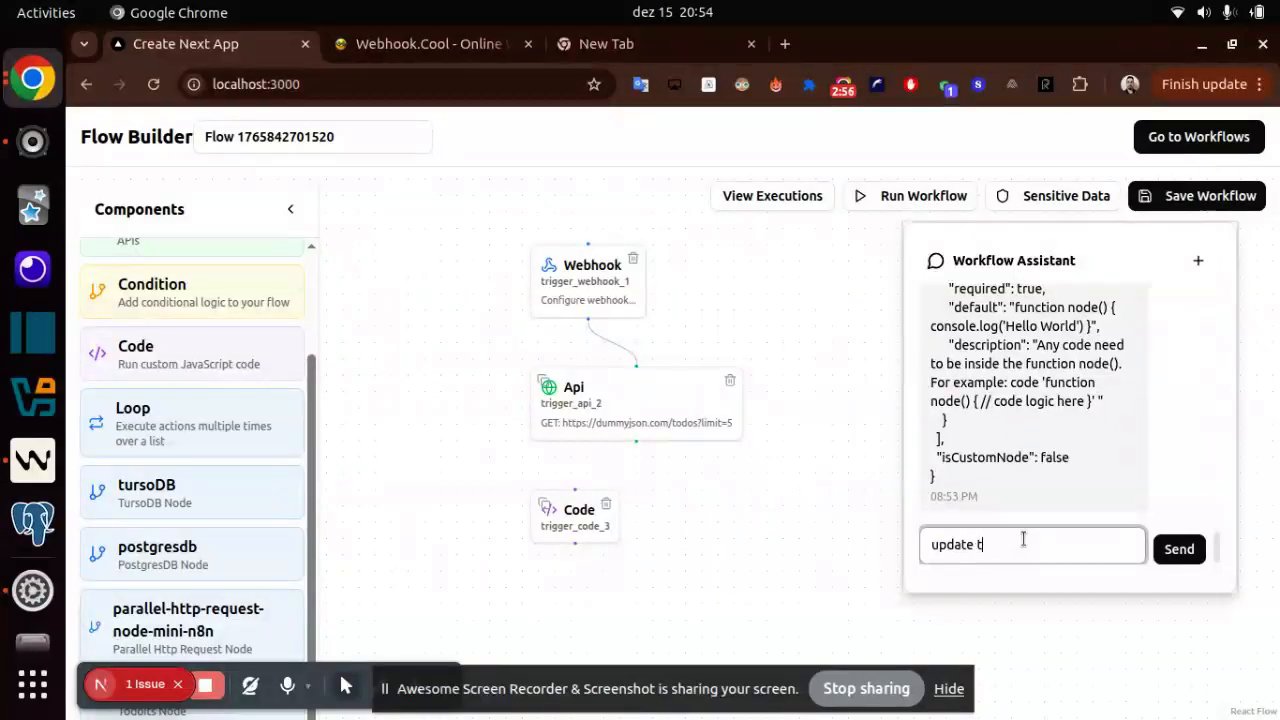
text(trigger code 3 to set code)
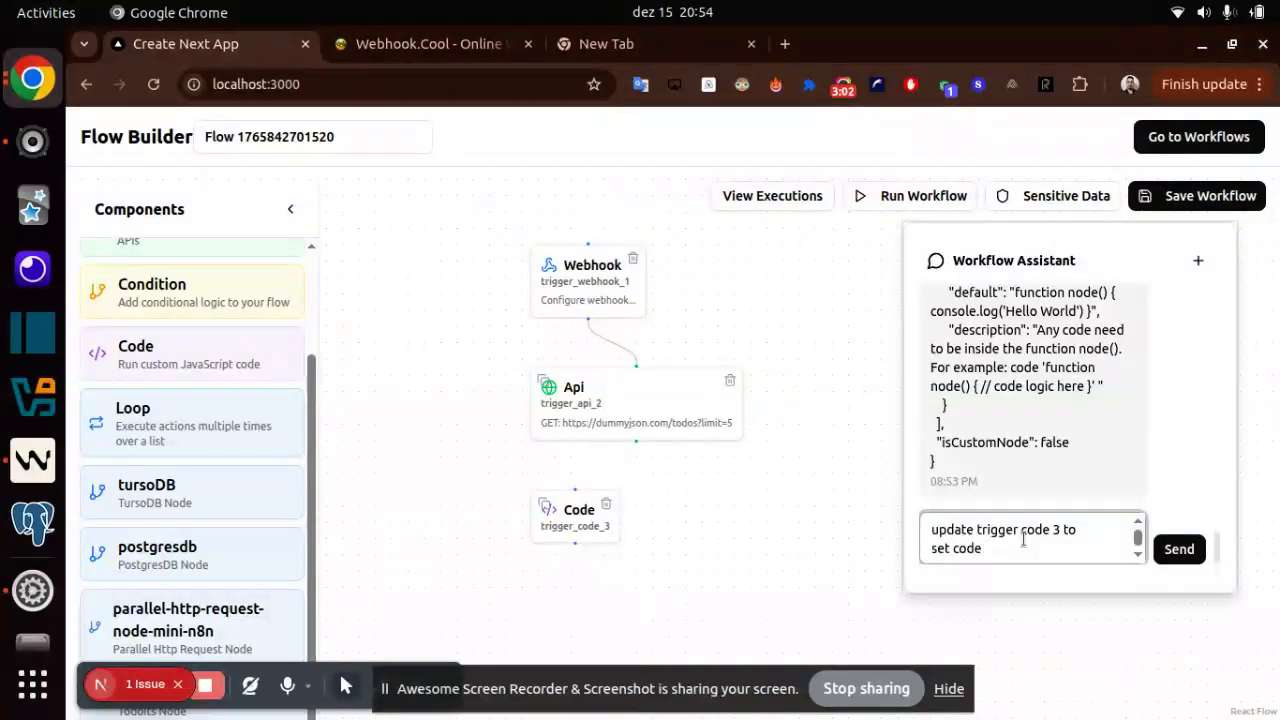
text( where will take the outpu)
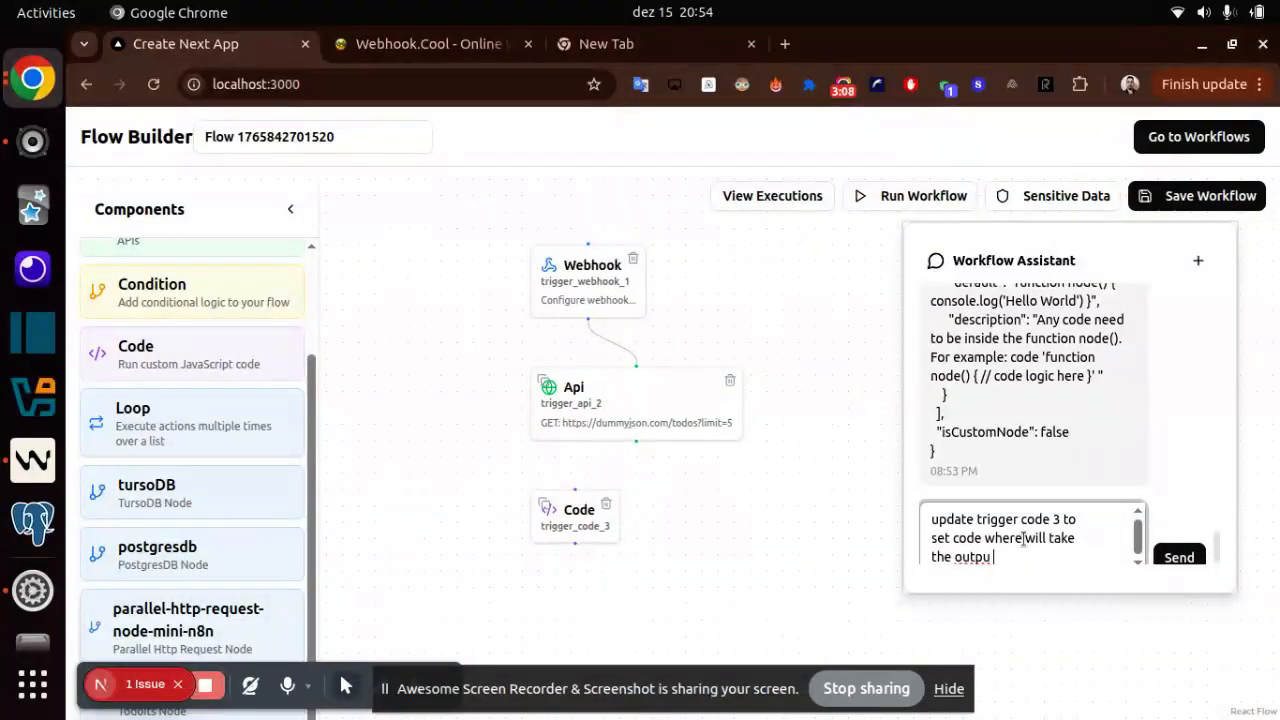
text(t from trigger)
key(BackSpace)
text(er api 2 )
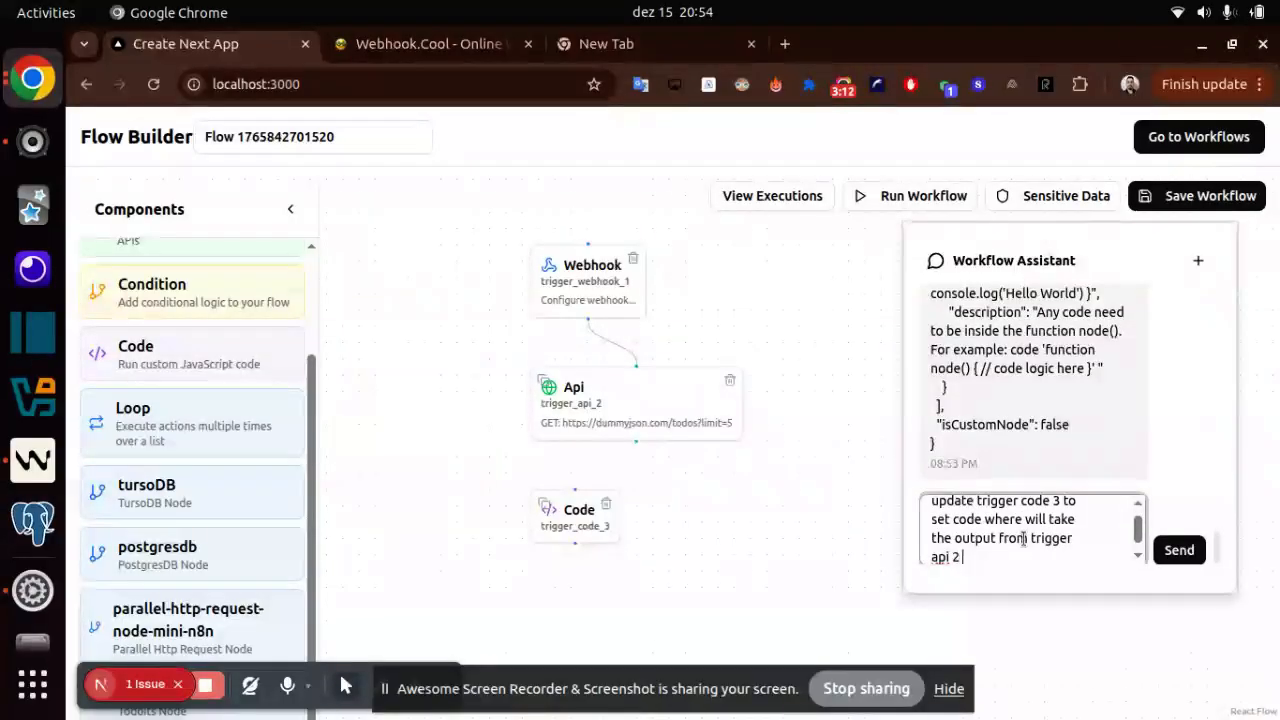
text(and filter)
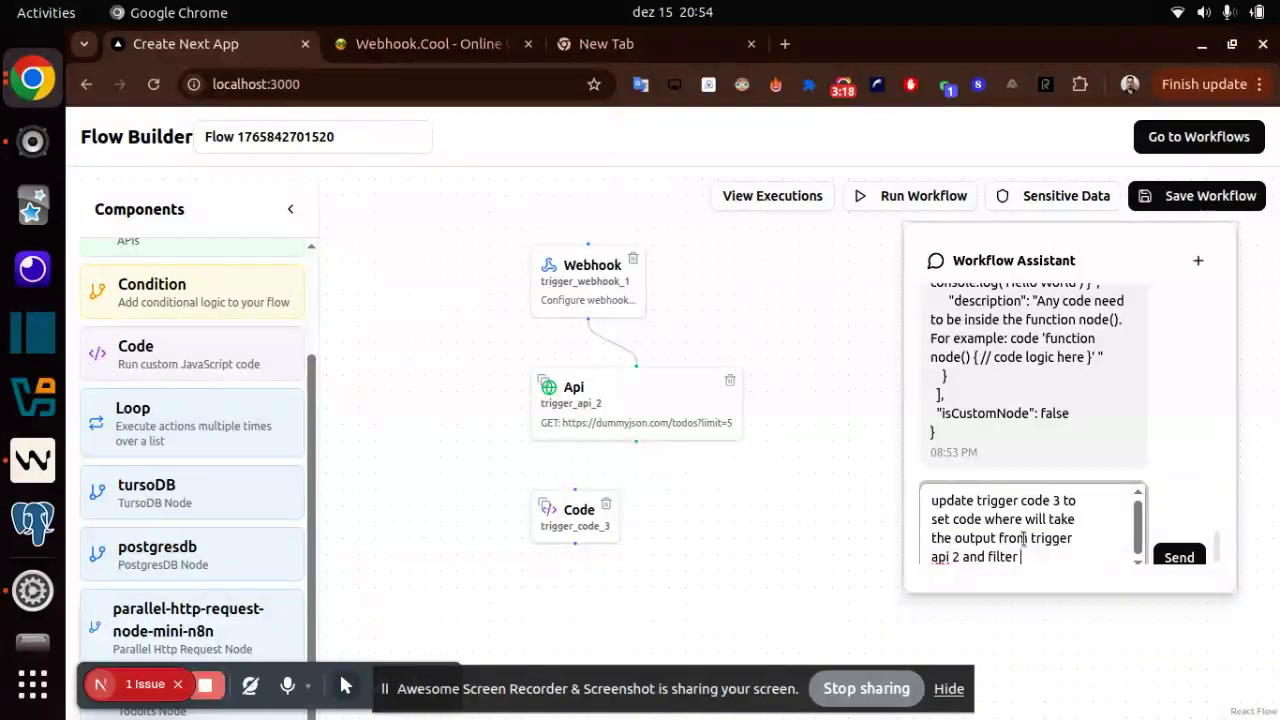
text(by column completed)
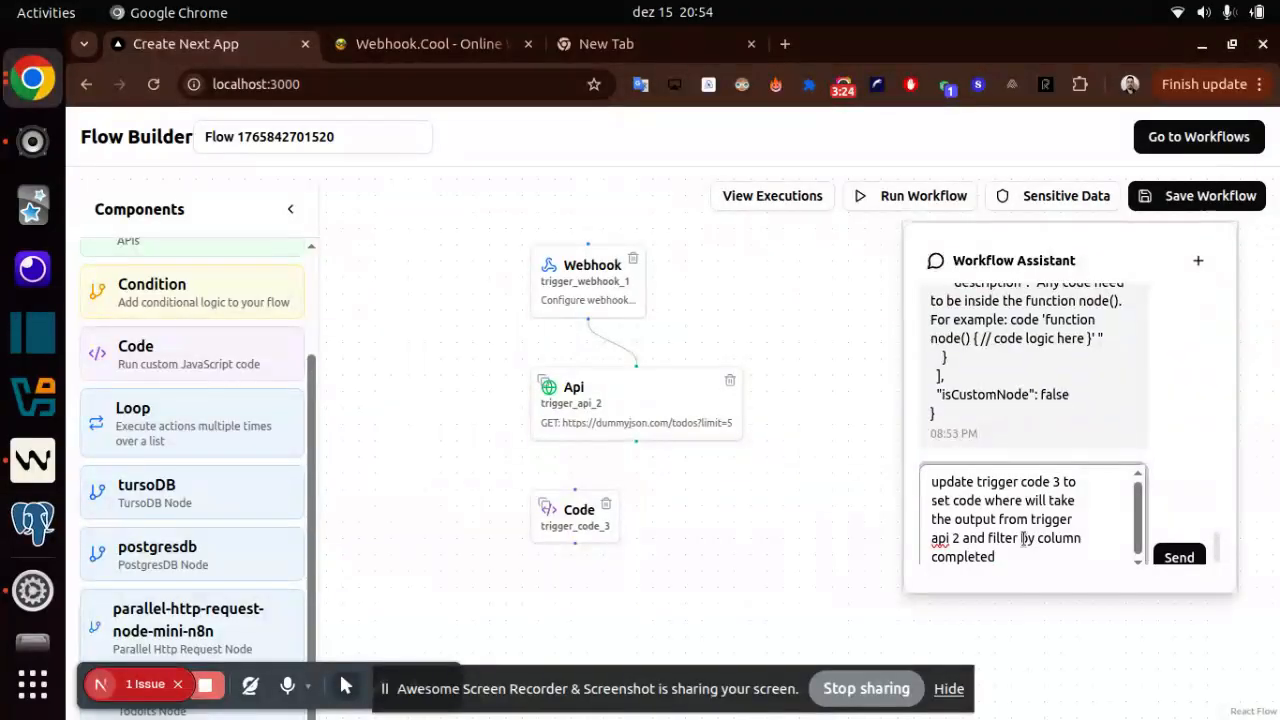
text( equal true and return)
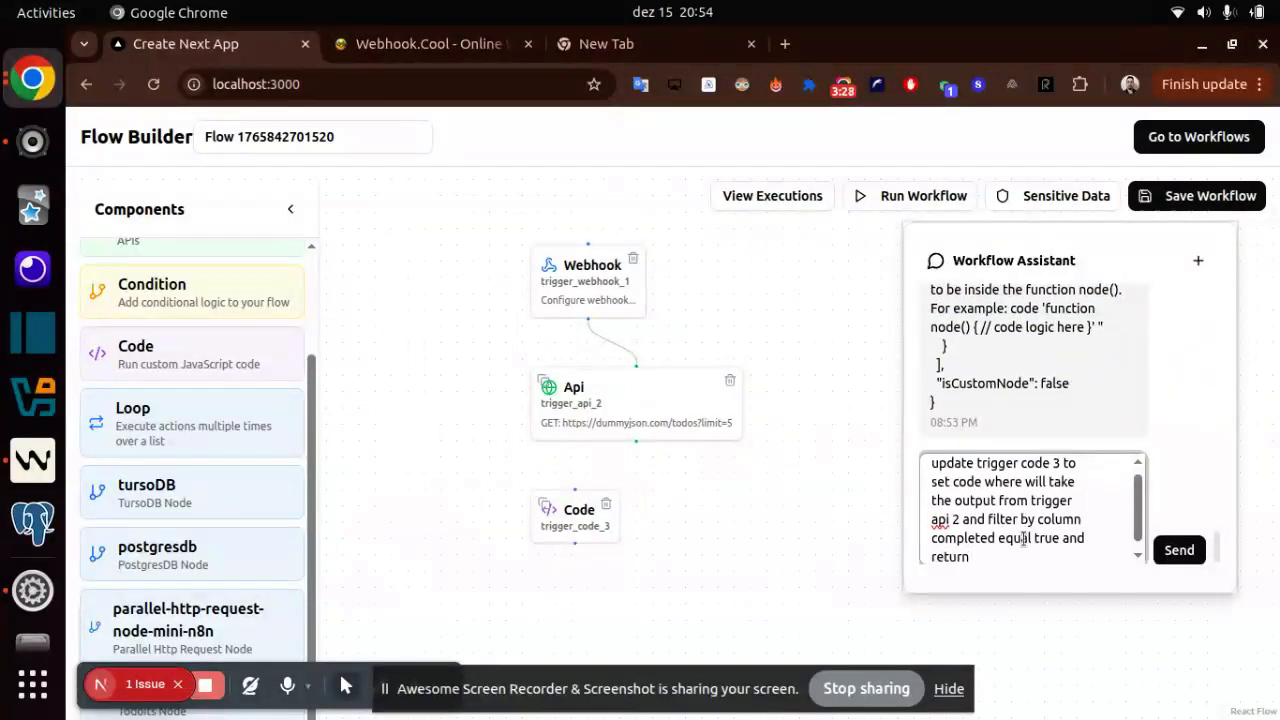
key(Return)
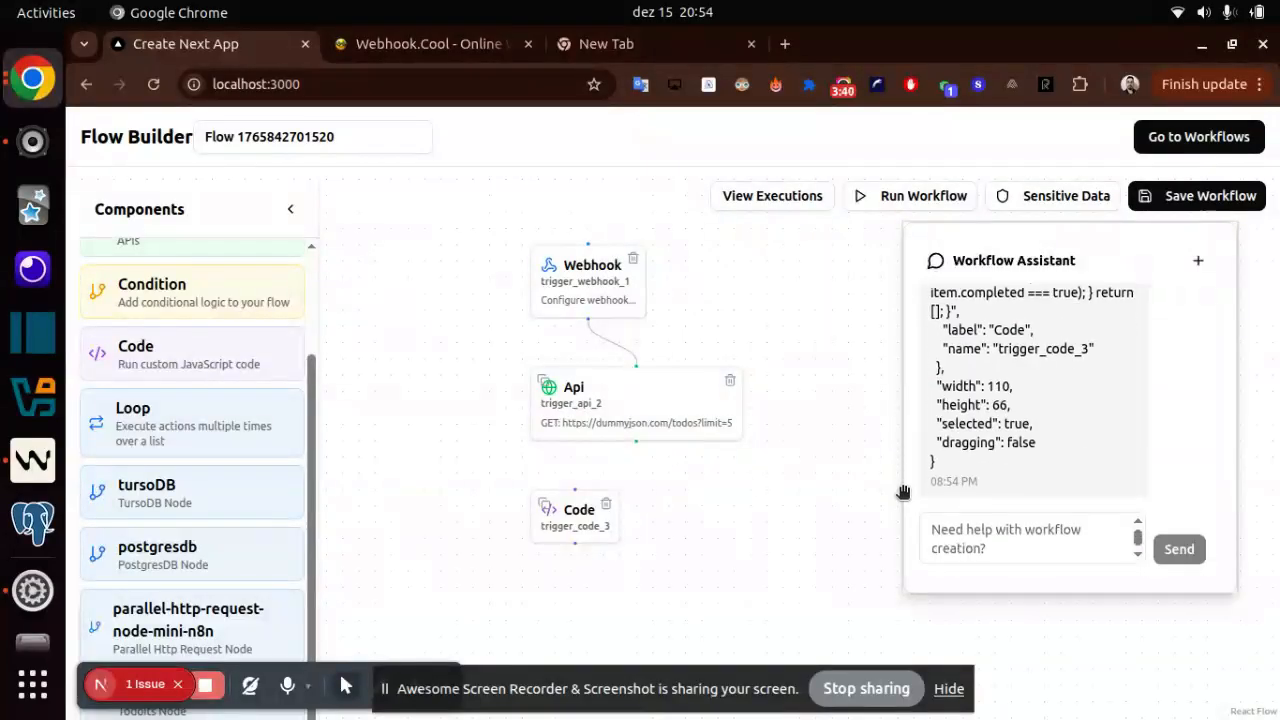
- Open the Code node's configuration and remove the if condition with the Array.isArray(data.todos) check from its JavaScript code
double_click(580, 514)
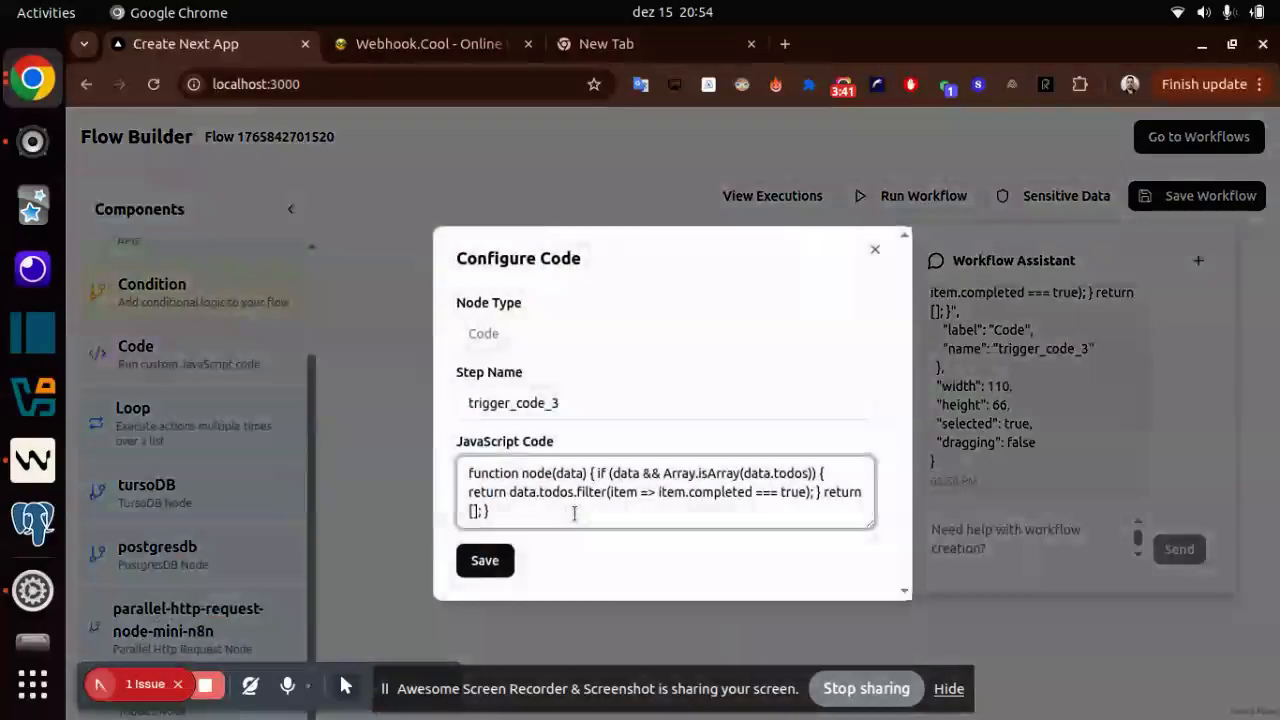
click(633, 484)
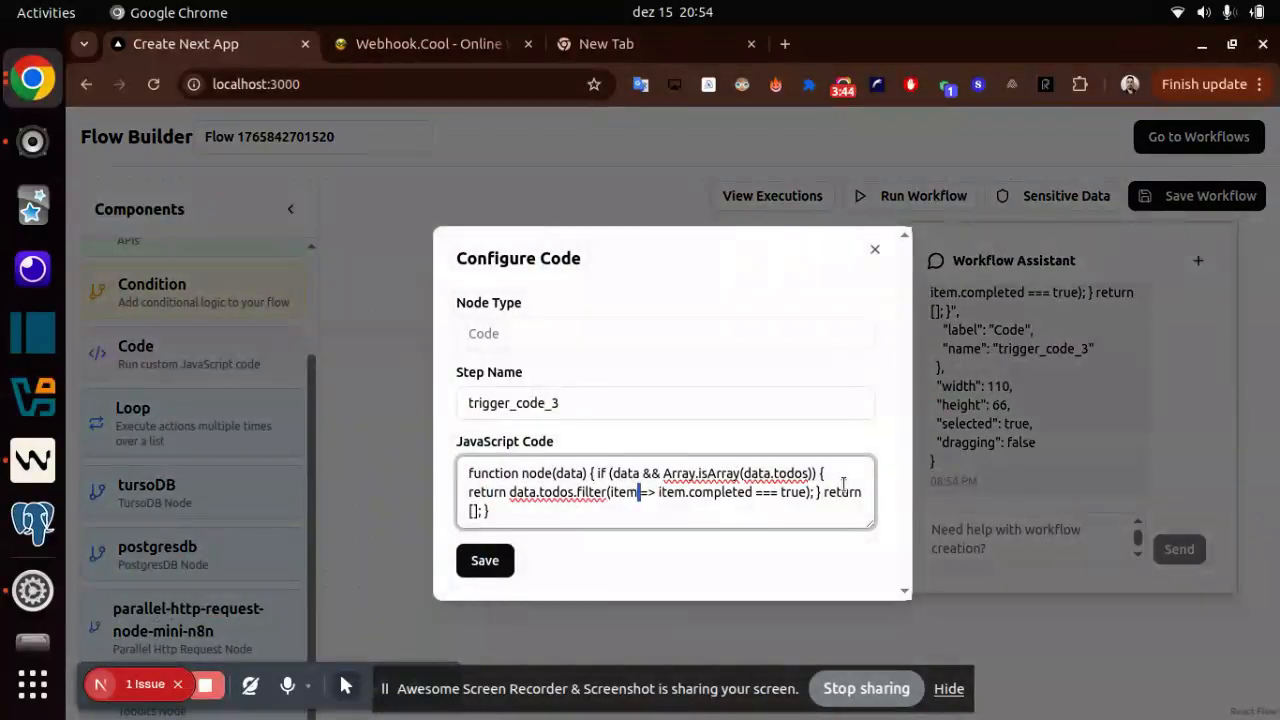
double_click(758, 474)
shift+click(807, 470)
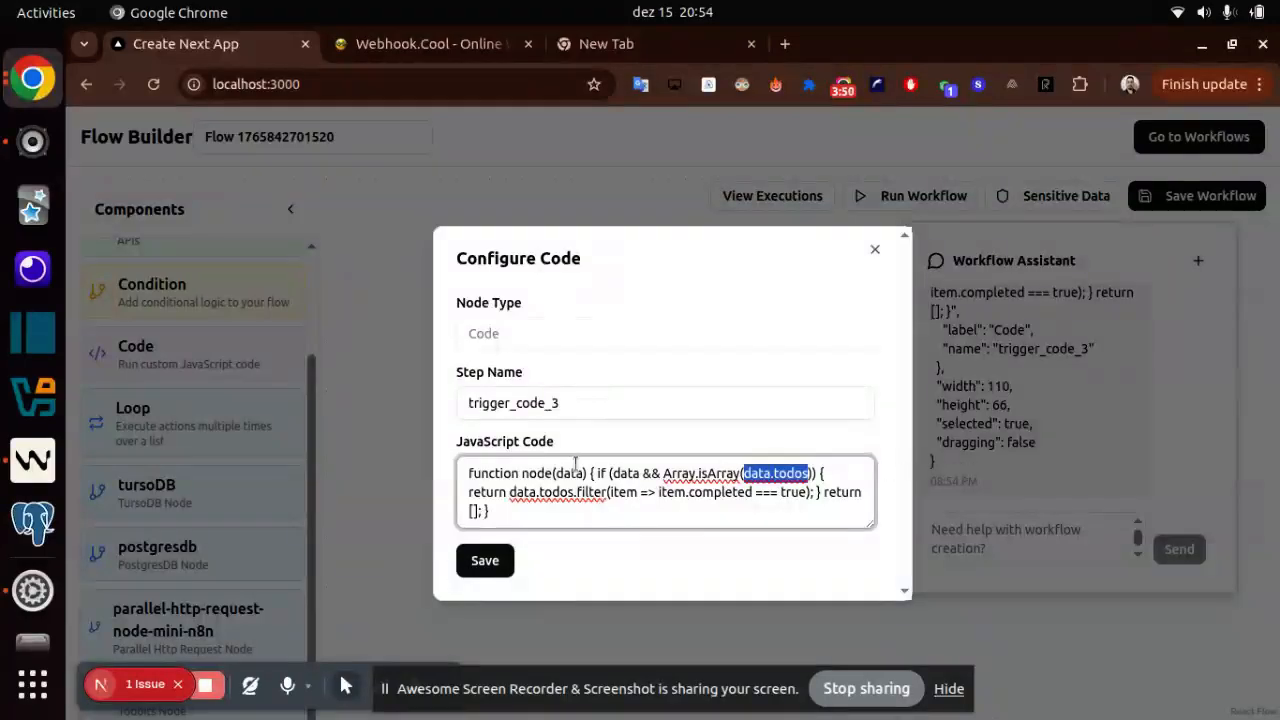
text({{}})
text(jt)
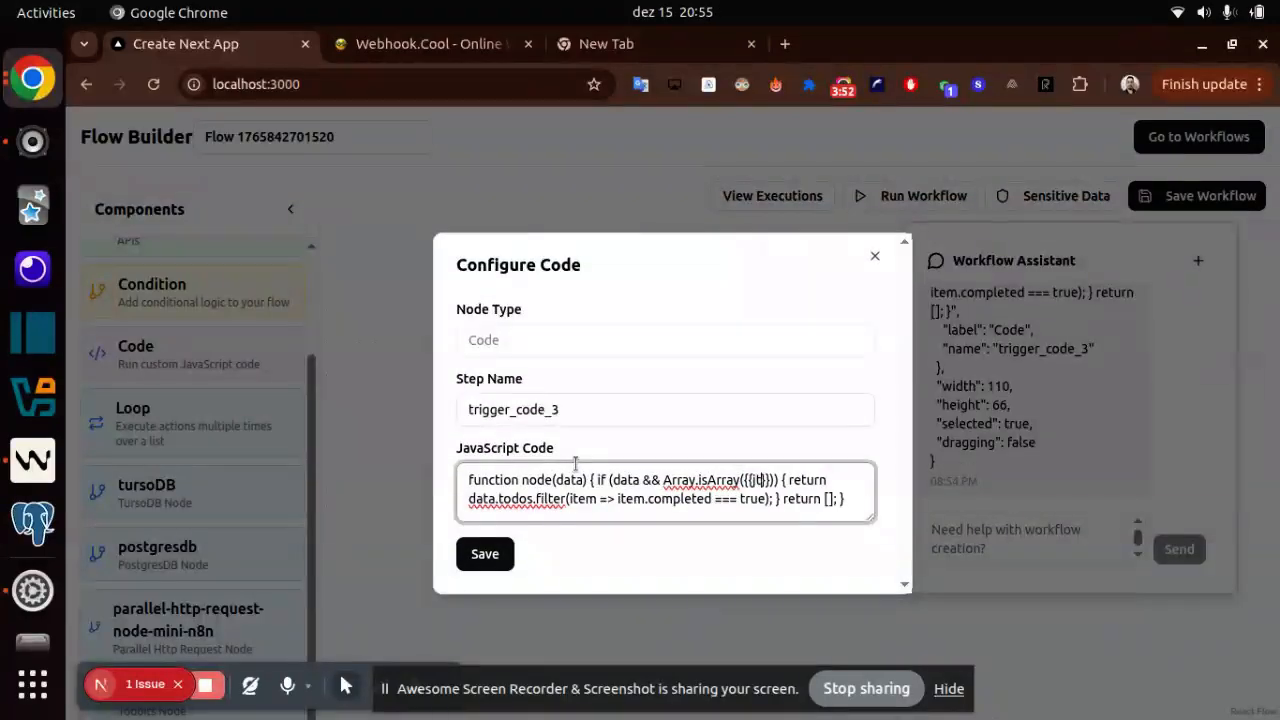
key(BackSpace)
key(BackSpace)
key(BackSpace)
key(BackSpace)
key(BackSpace)
key(BackSpace)
key(BackSpace)
key(BackSpace)
key(BackSpace)
key(BackSpace)
key(BackSpace)
key(BackSpace)
key(BackSpace)
key(BackSpace)
key(BackSpace)
key(BackSpace)
key(BackSpace)
key(BackSpace)
key(BackSpace)
key(BackSpace)
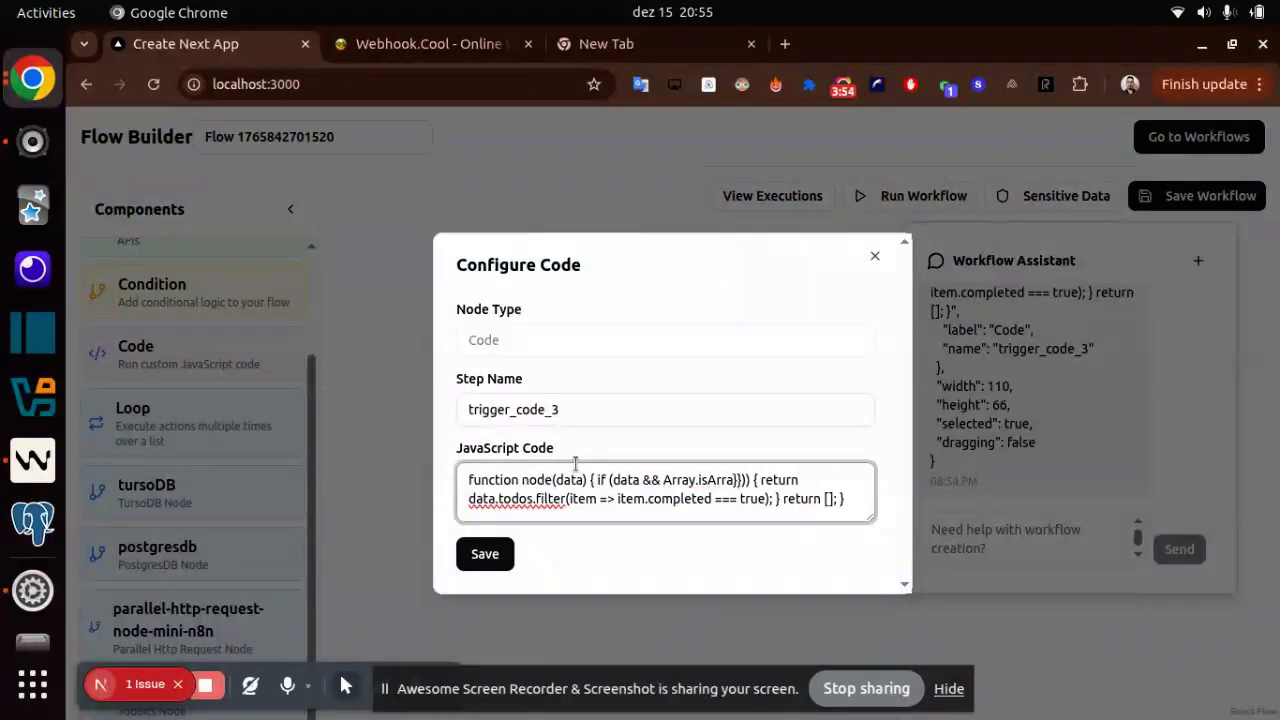
key(BackSpace)
key(BackSpace)
key(BackSpace)
key(BackSpace)
key(BackSpace)
key(BackSpace)
key(BackSpace)
key(BackSpace)
key(BackSpace)
key(BackSpace)
key(BackSpace)
key(BackSpace)
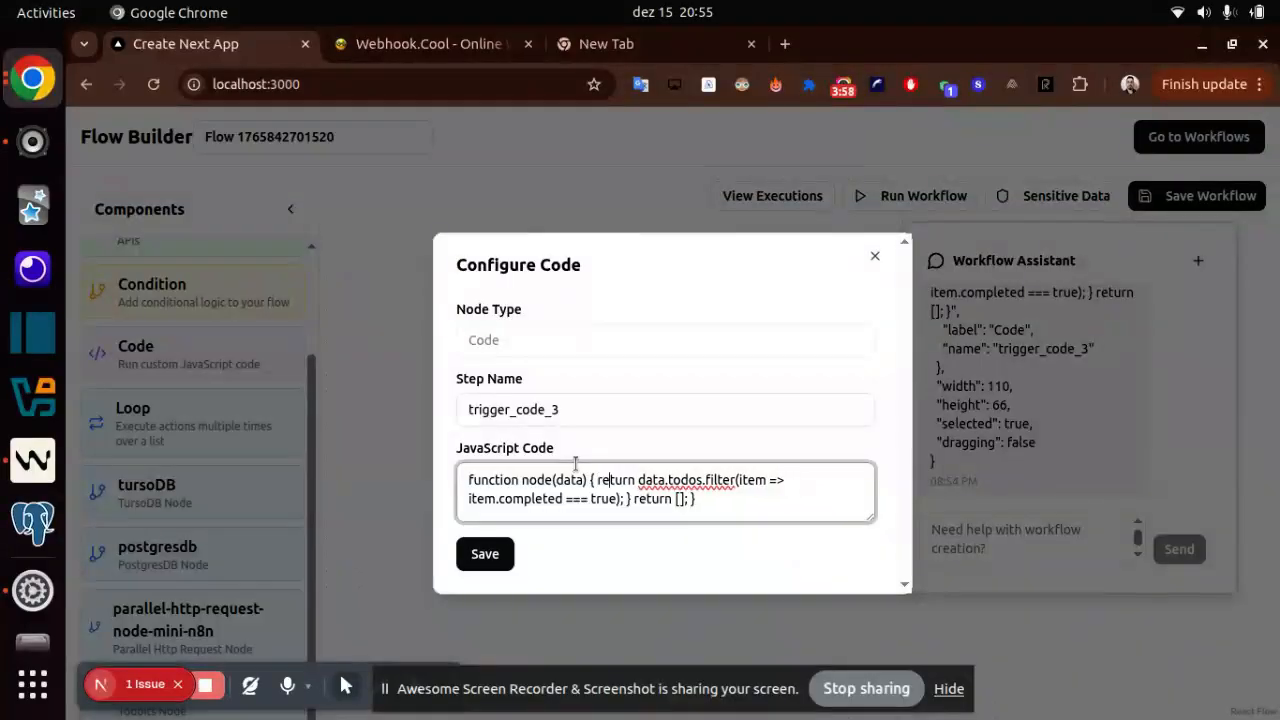
- Insert the expression {{this.state.steps}} before data.todos.filter in the return statement and close the Code configuration
text({())
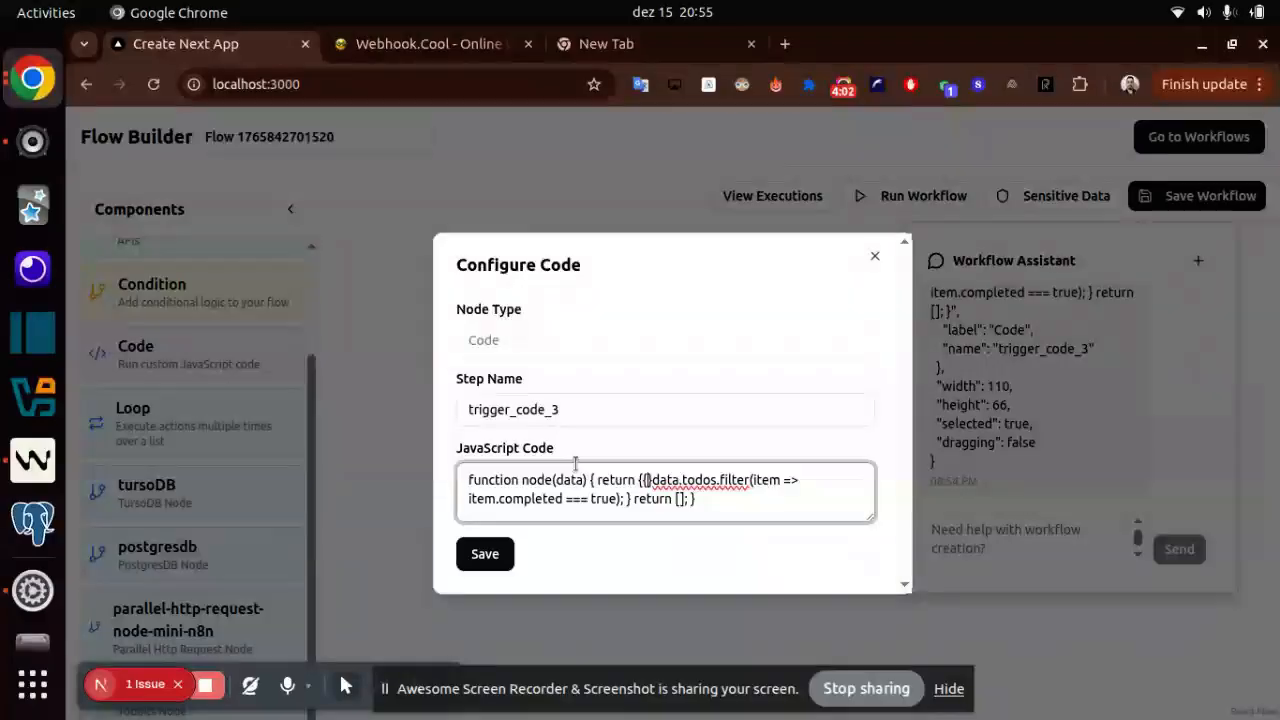
text(this.state.steps)
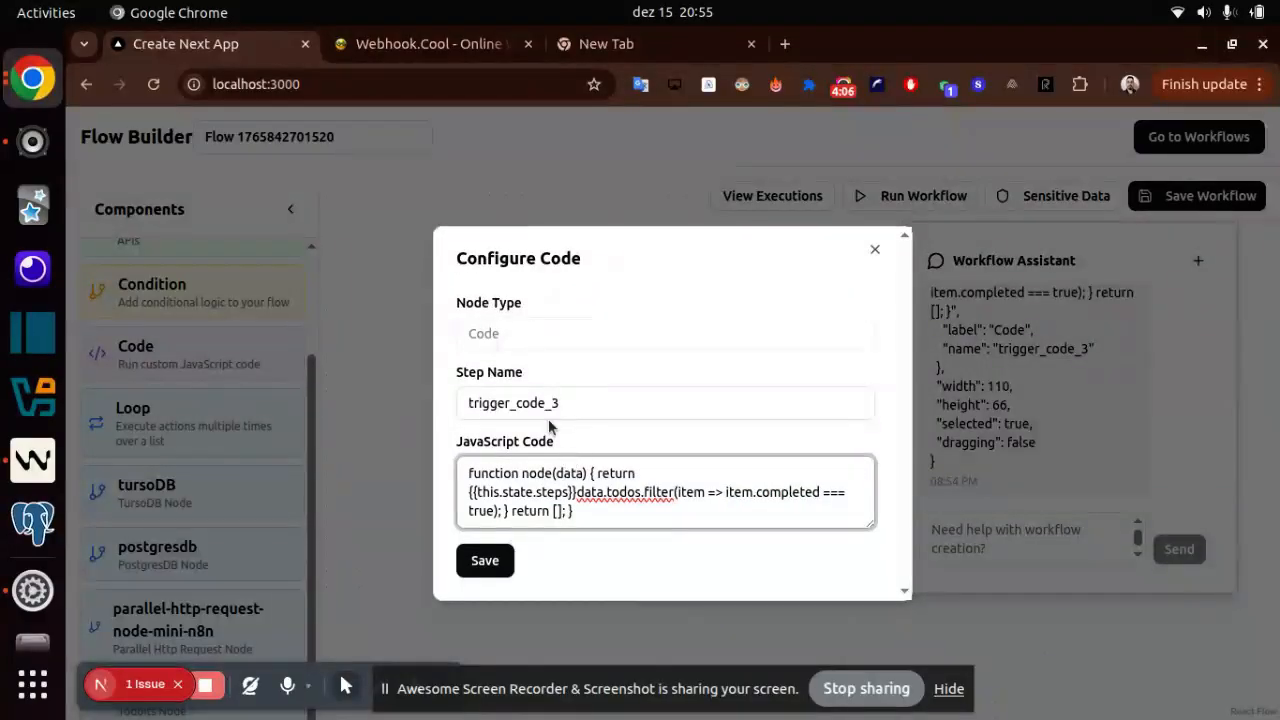
click(369, 297)
- Copy the step name trigger_api_2 from the Api node's configuration and close it
click(672, 428)
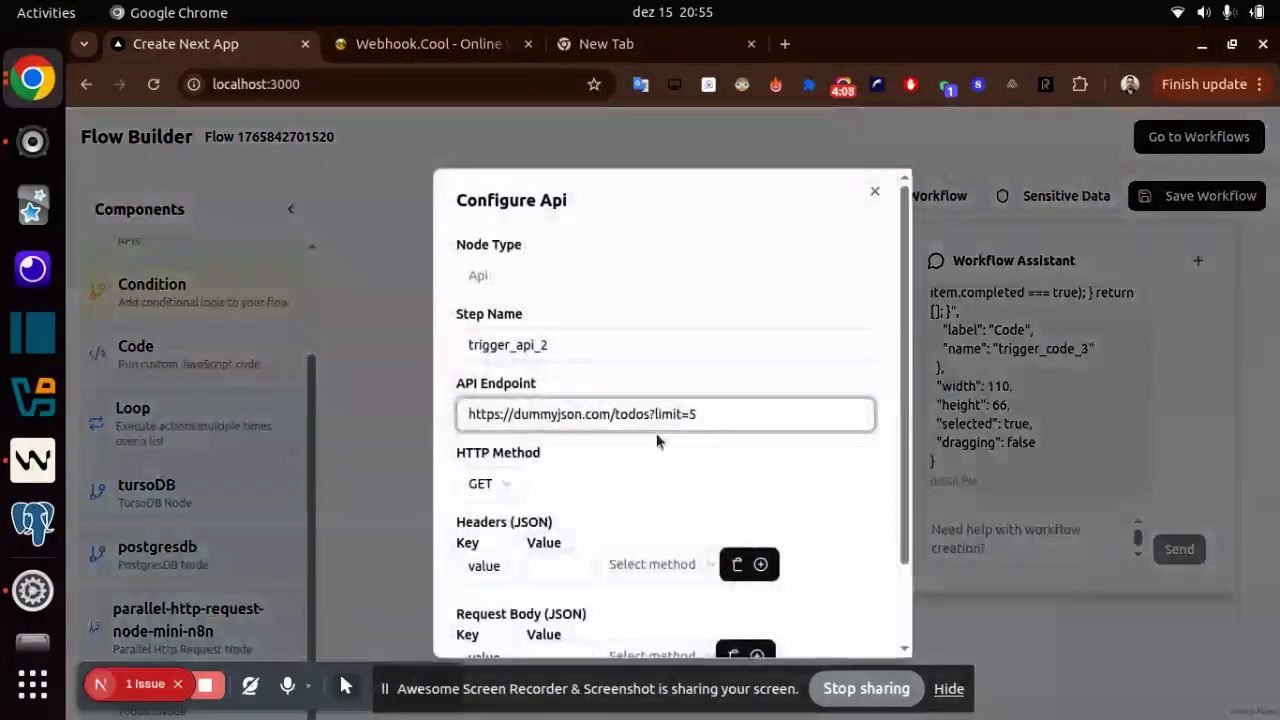
double_click(500, 346)
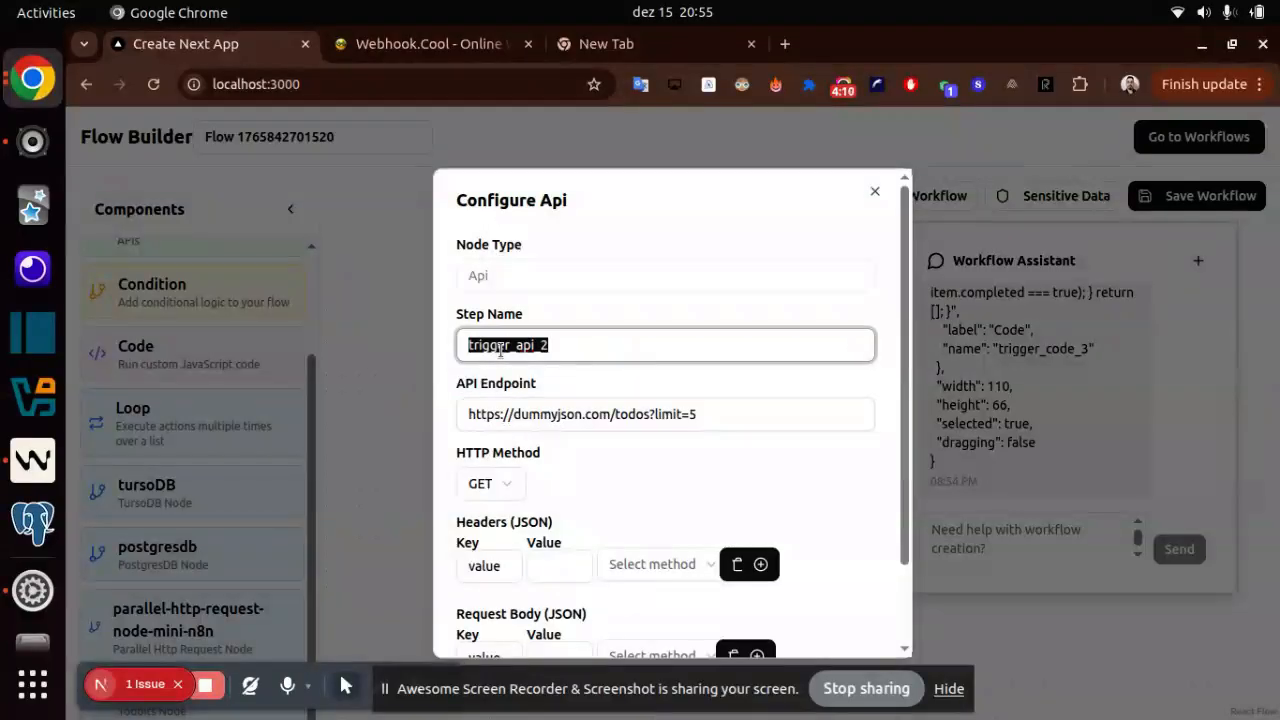
click(367, 340)
- Extend the expression in the Code node's JavaScript code to {{this.state.steps.trigger_api_2.output.todos}}
click(564, 528)
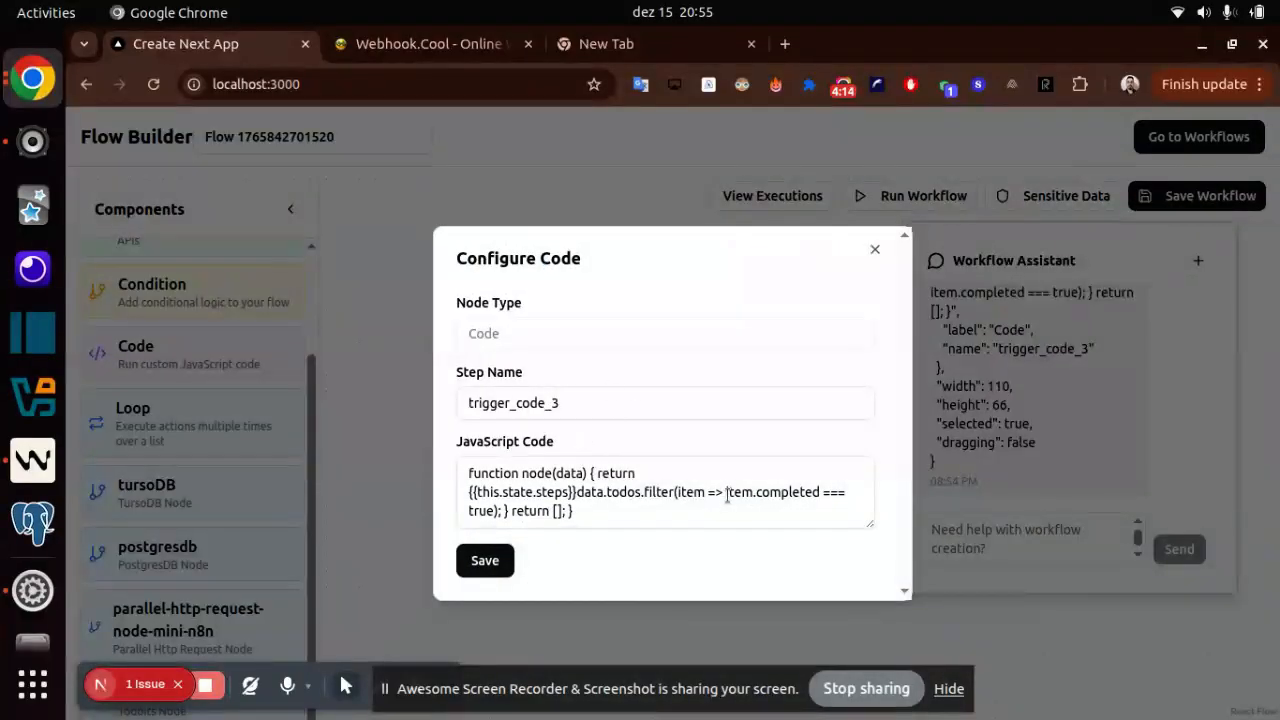
click(562, 492)
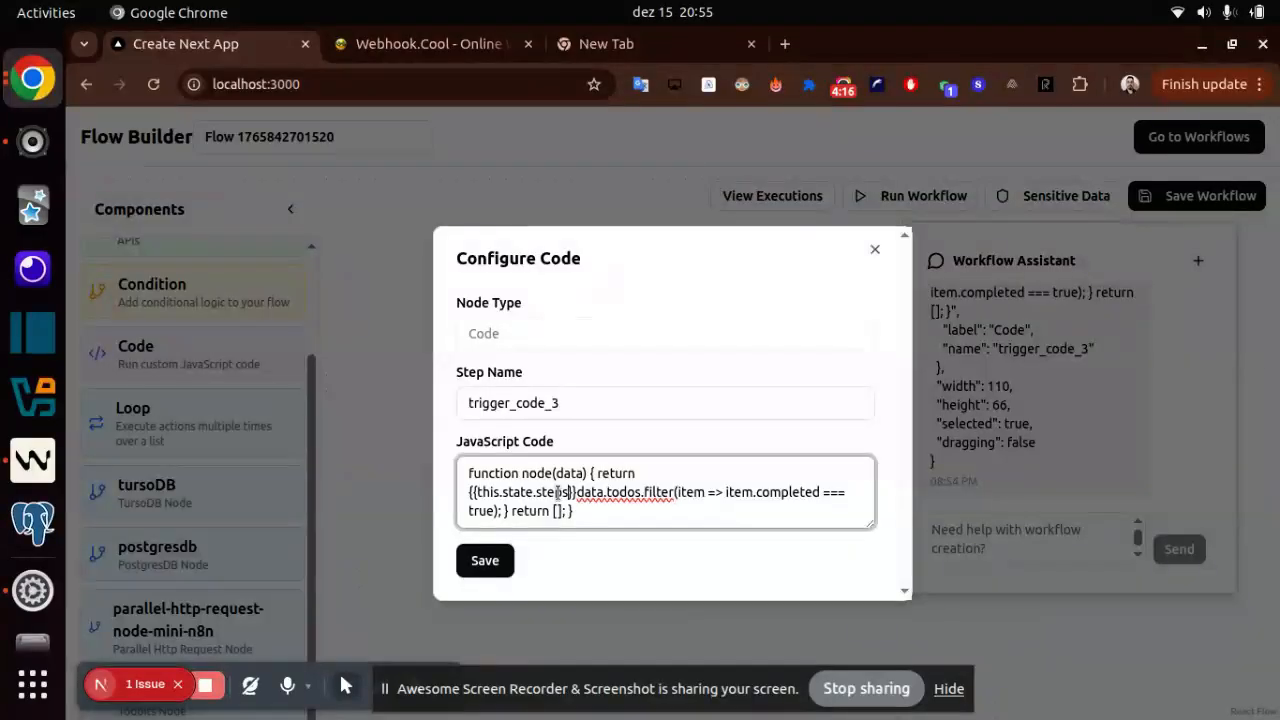
text(.trigger_api_2.put)
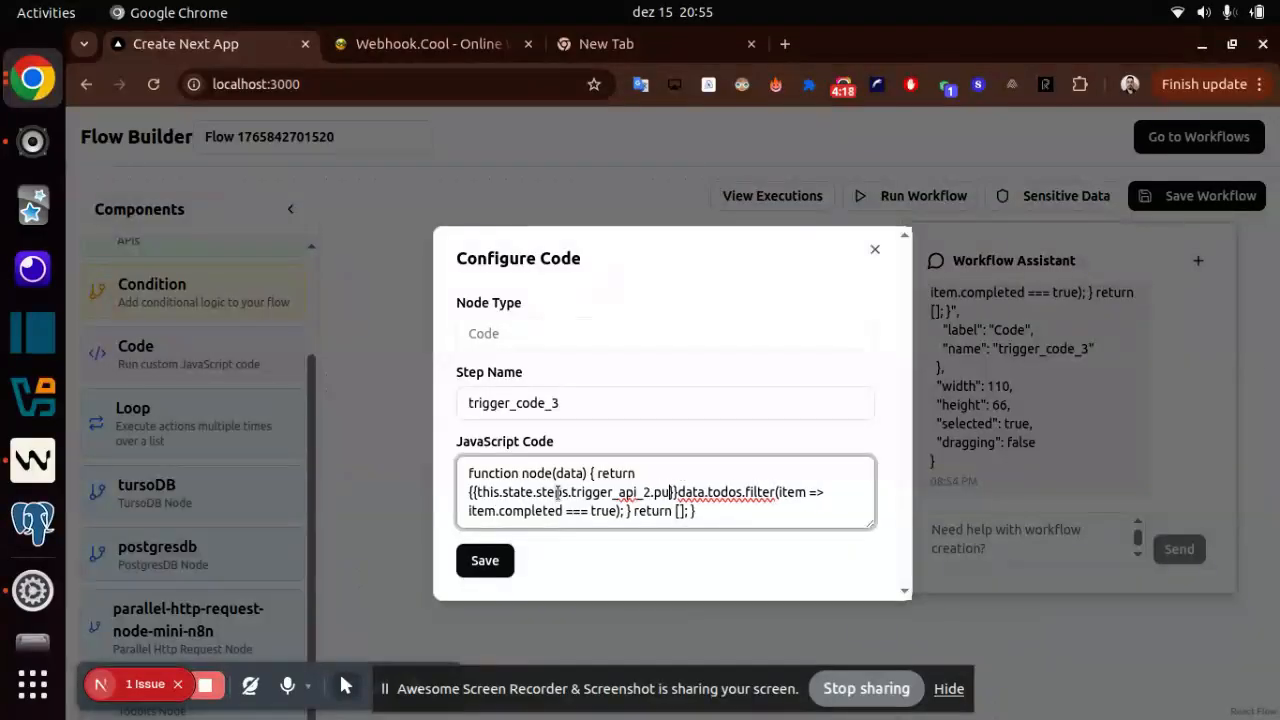
key(BackSpace)
key(BackSpace)
key(BackSpace)
key(BackSpace)
text(.op8ut)
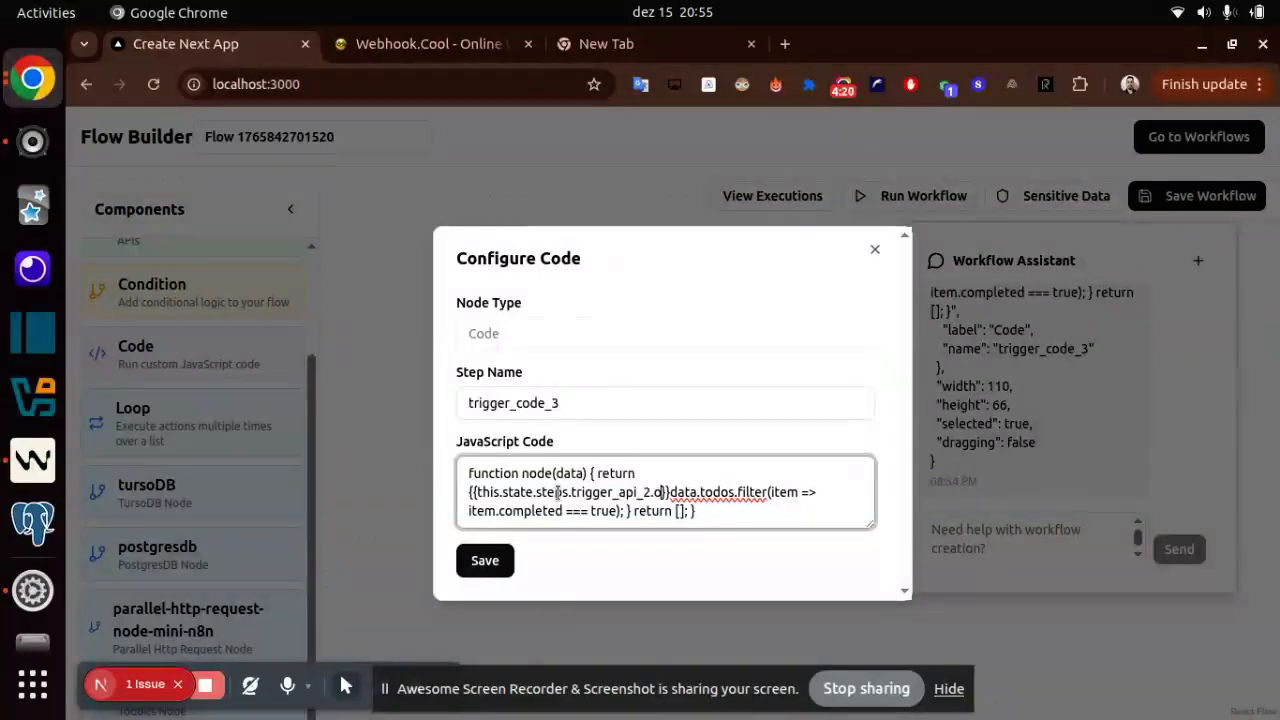
key(BackSpace)
key(BackSpace)
key(BackSpace)
key(BackSpace)
text(tl)
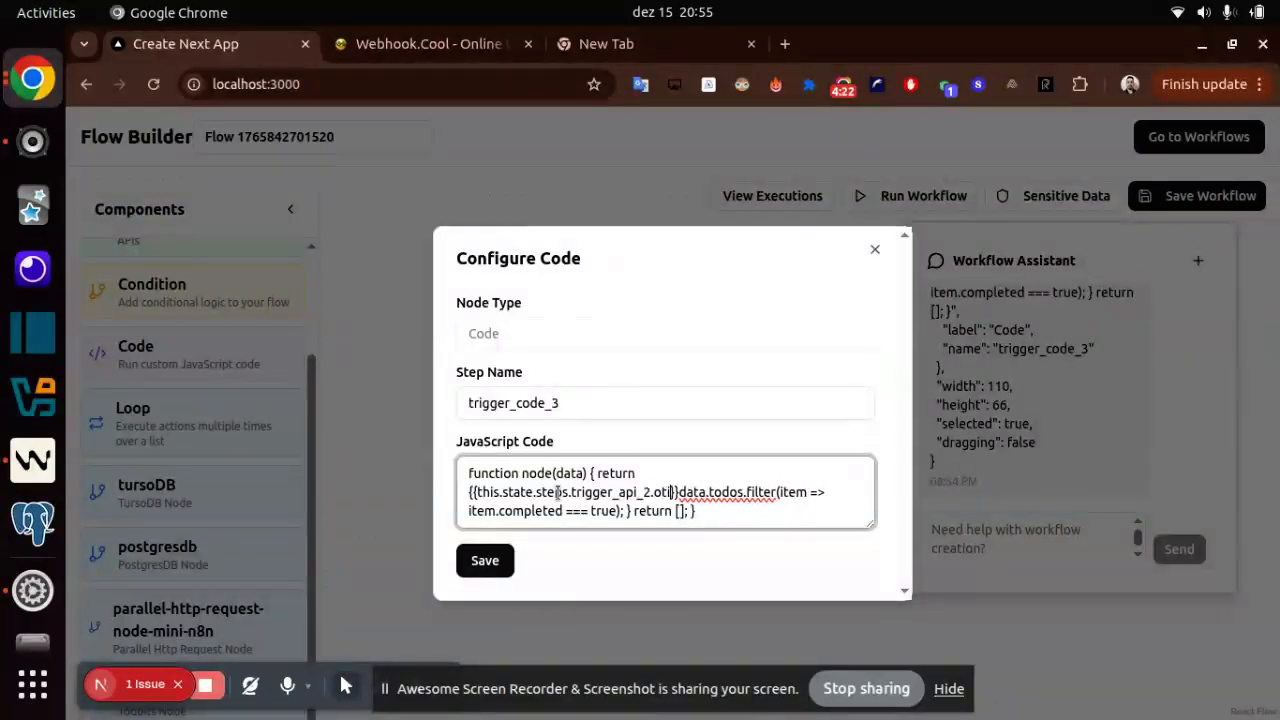
key(BackSpace)
key(BackSpace)
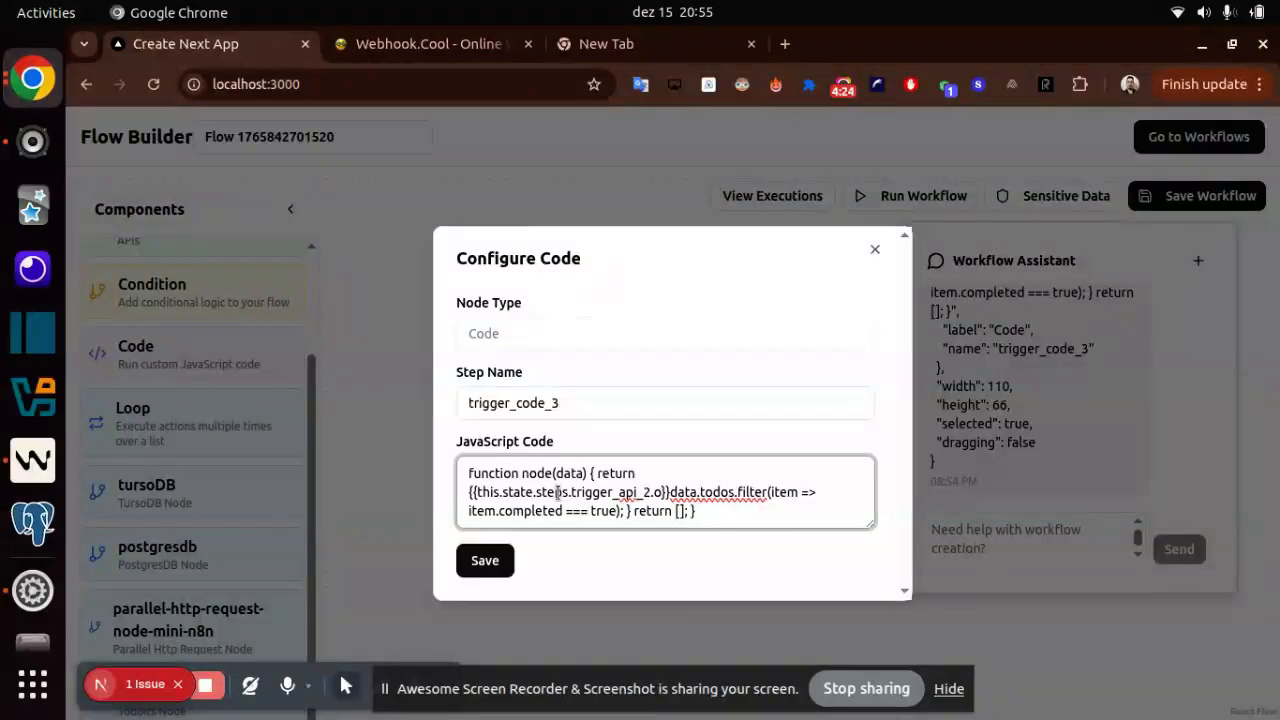
text(utput.todos)
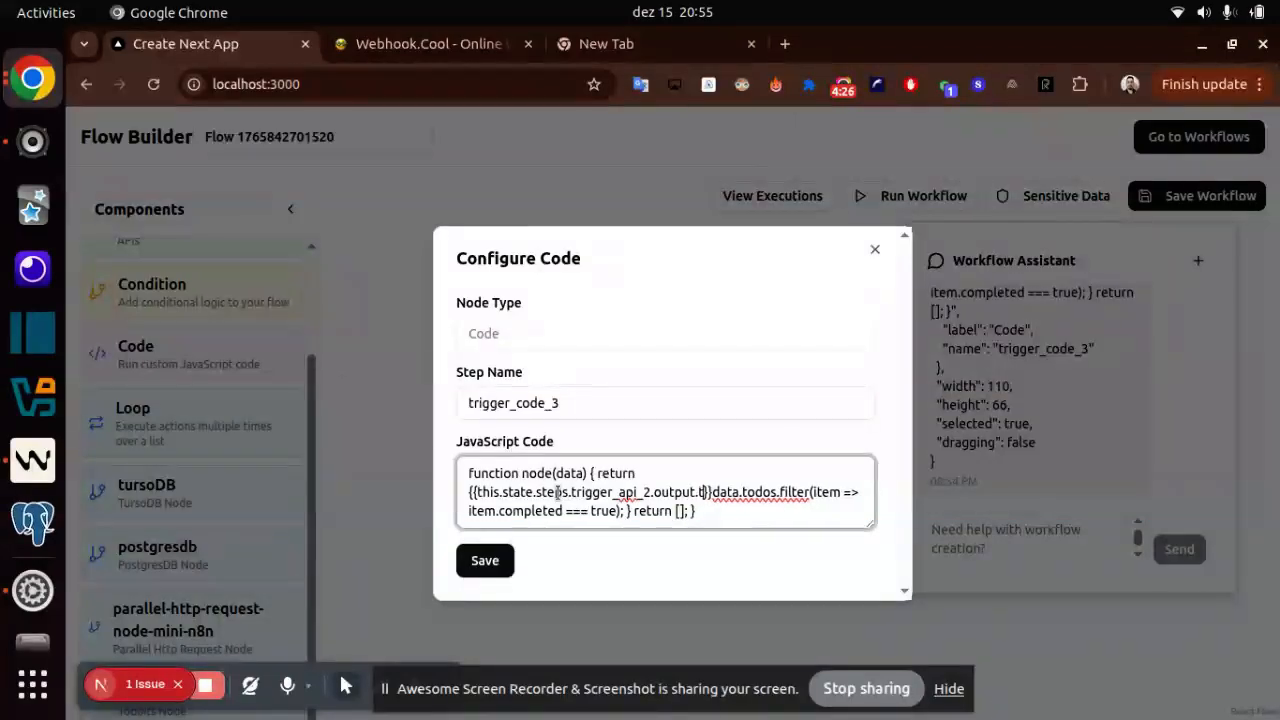
- Delete the leftover data.todos between the expression and .filter in the JavaScript code
key(shift+Right)
key(shift+Right)
key(shift+Right)
key(shift+Right)
key(shift+Right)
key(shift+Right)
key(shift+Right)
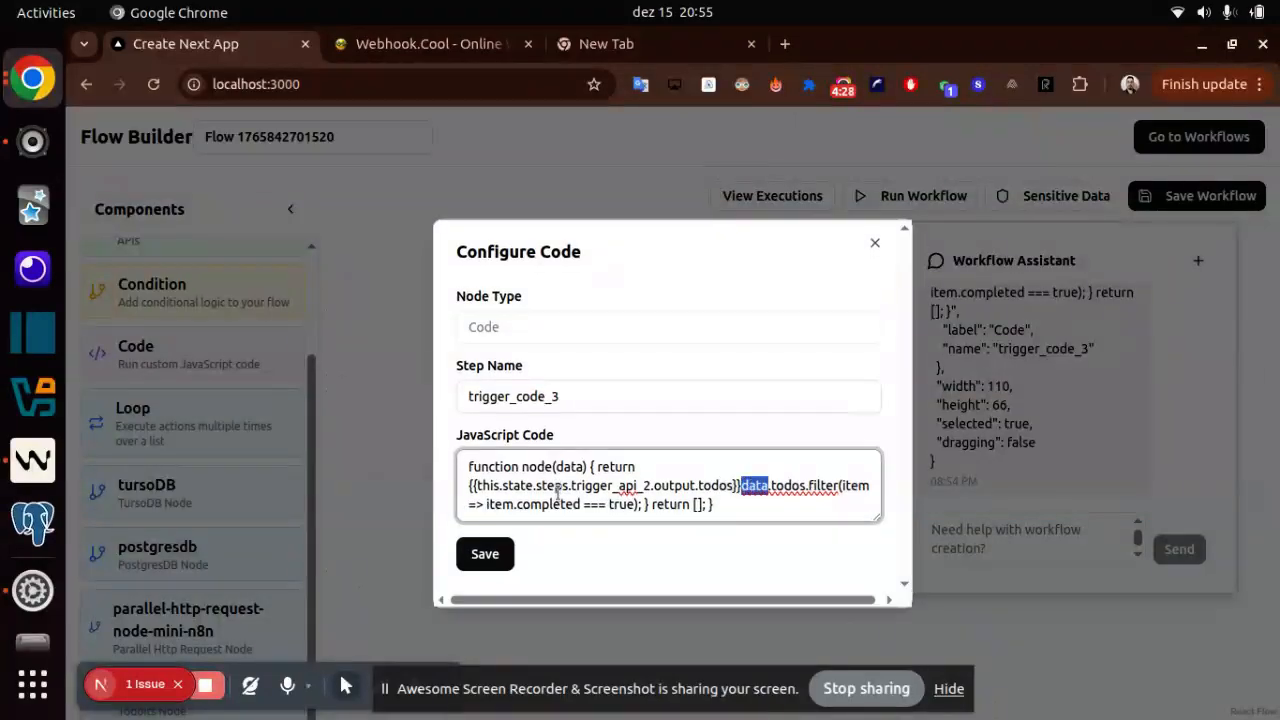
key(shift+Right)
key(BackSpace)
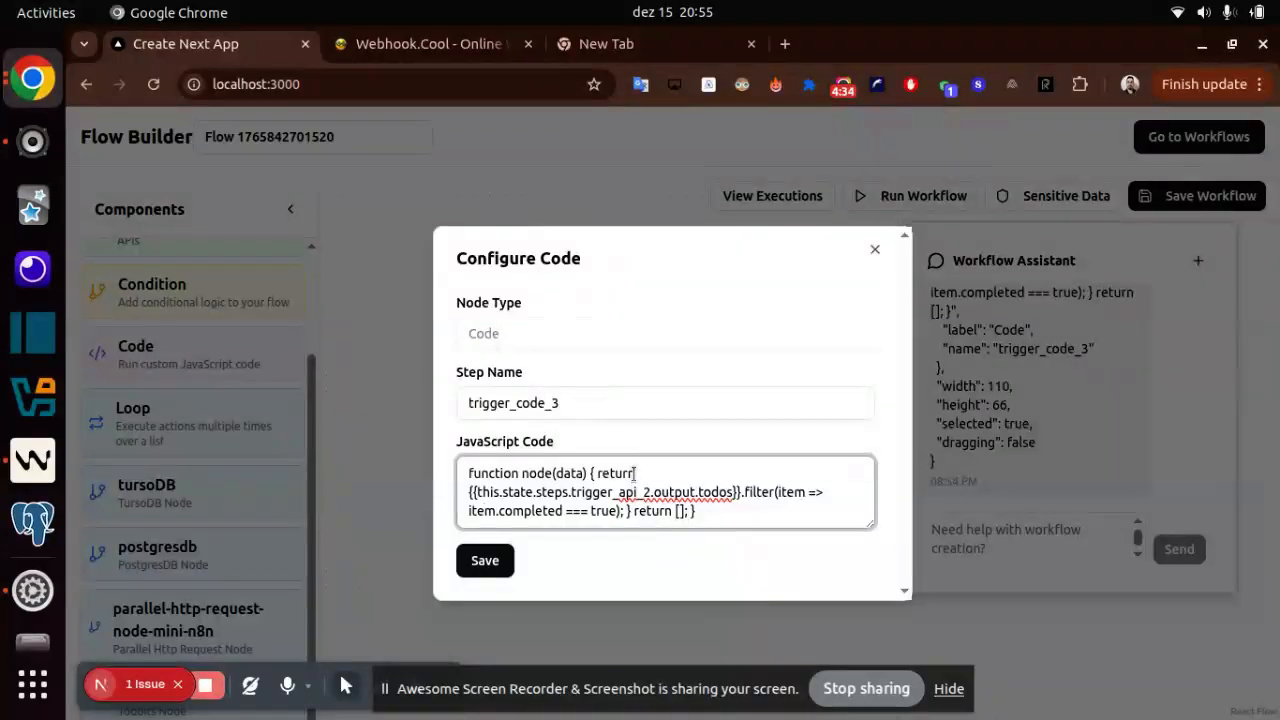
- Delete the trailing return []; statement from the JavaScript code and save the Code node
double_click(651, 511)
shift+click(686, 511)
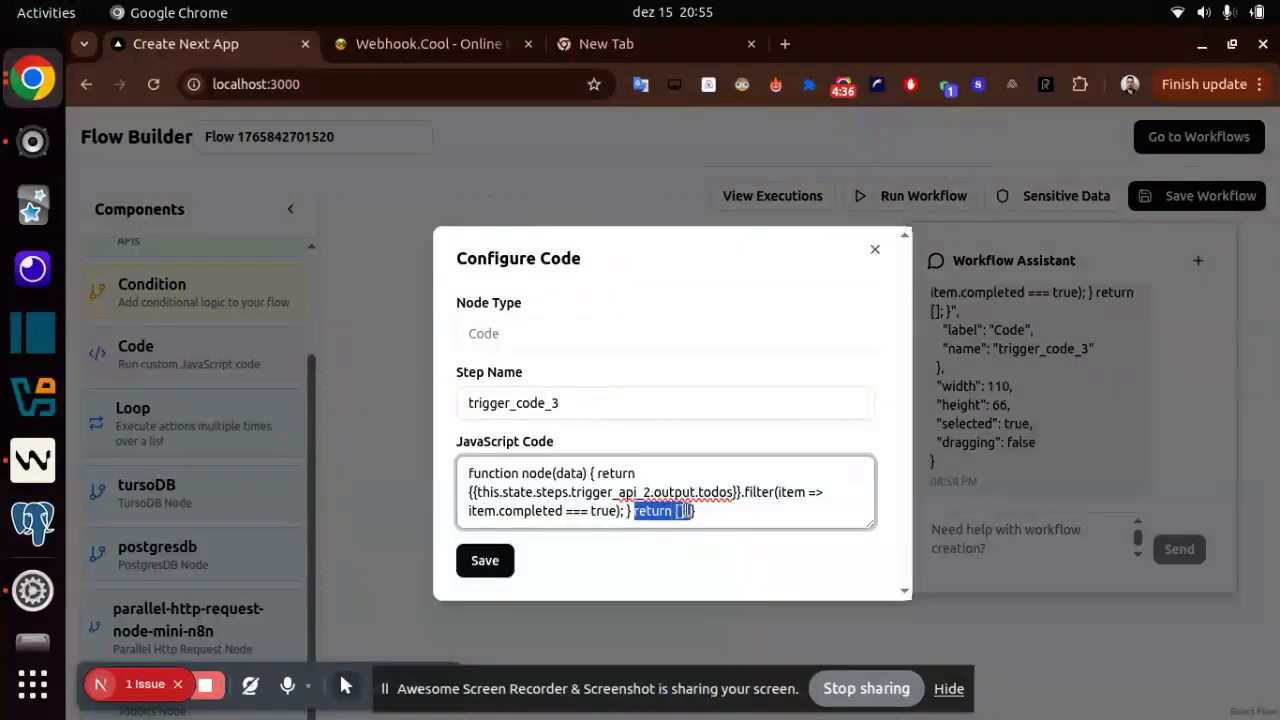
key(BackSpace)
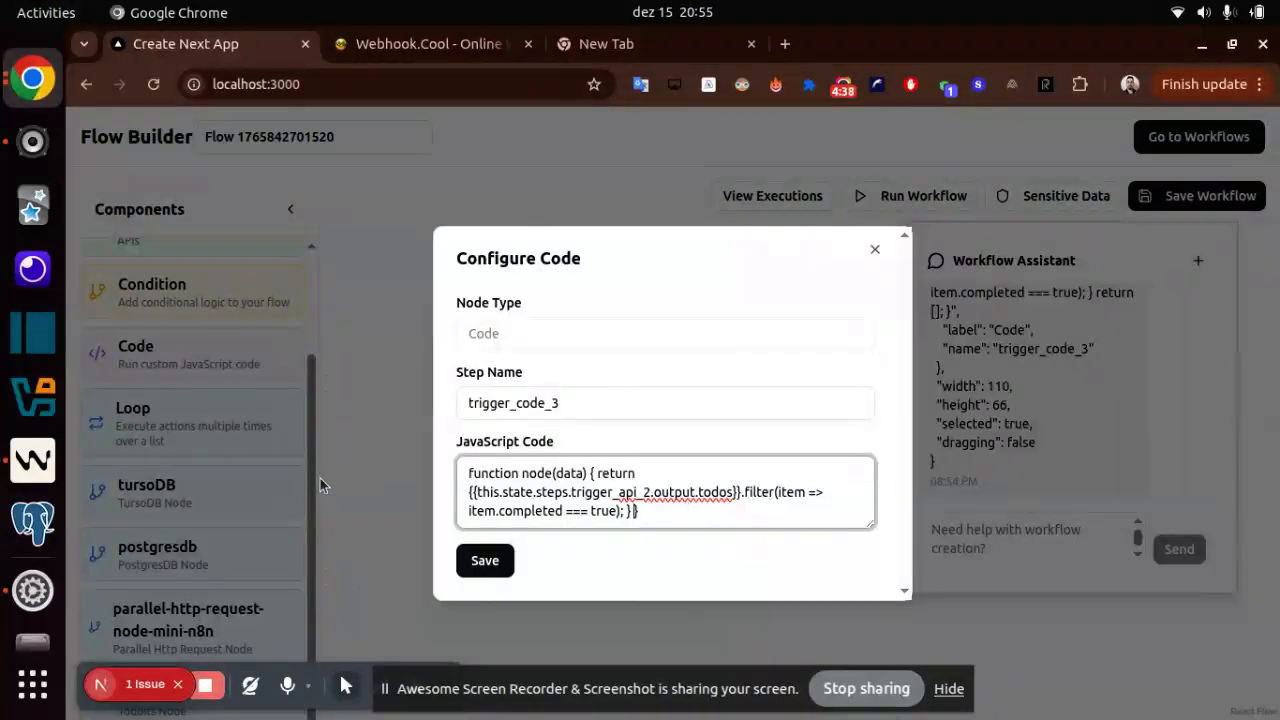
click(486, 558)
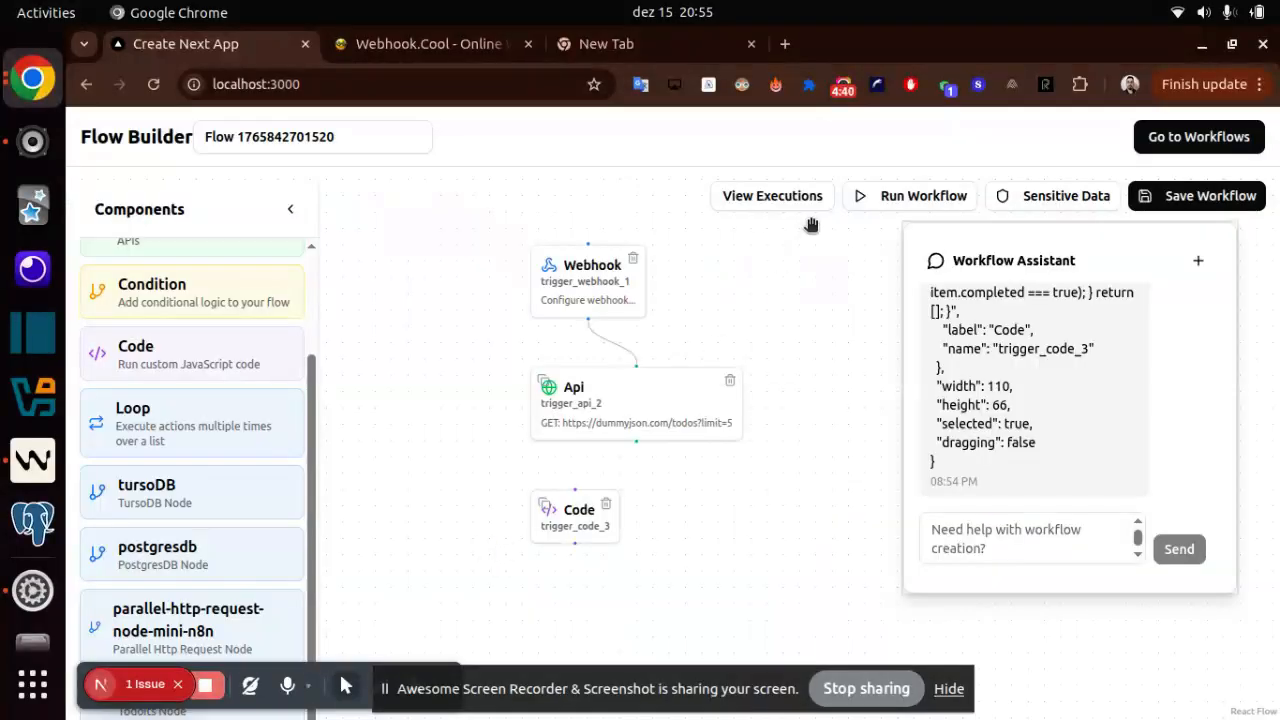
- Run the workflow, examine the Code node's output in the execution logs, and close the logs
click(893, 198)
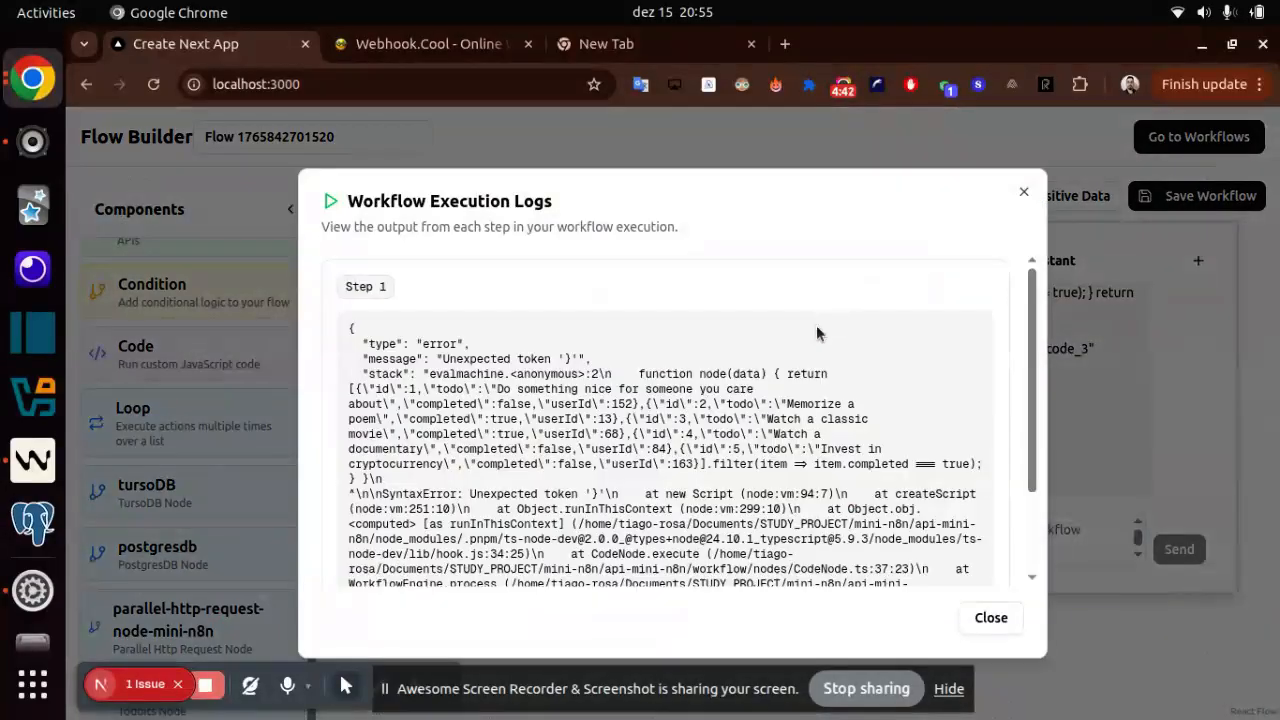
click(991, 618)
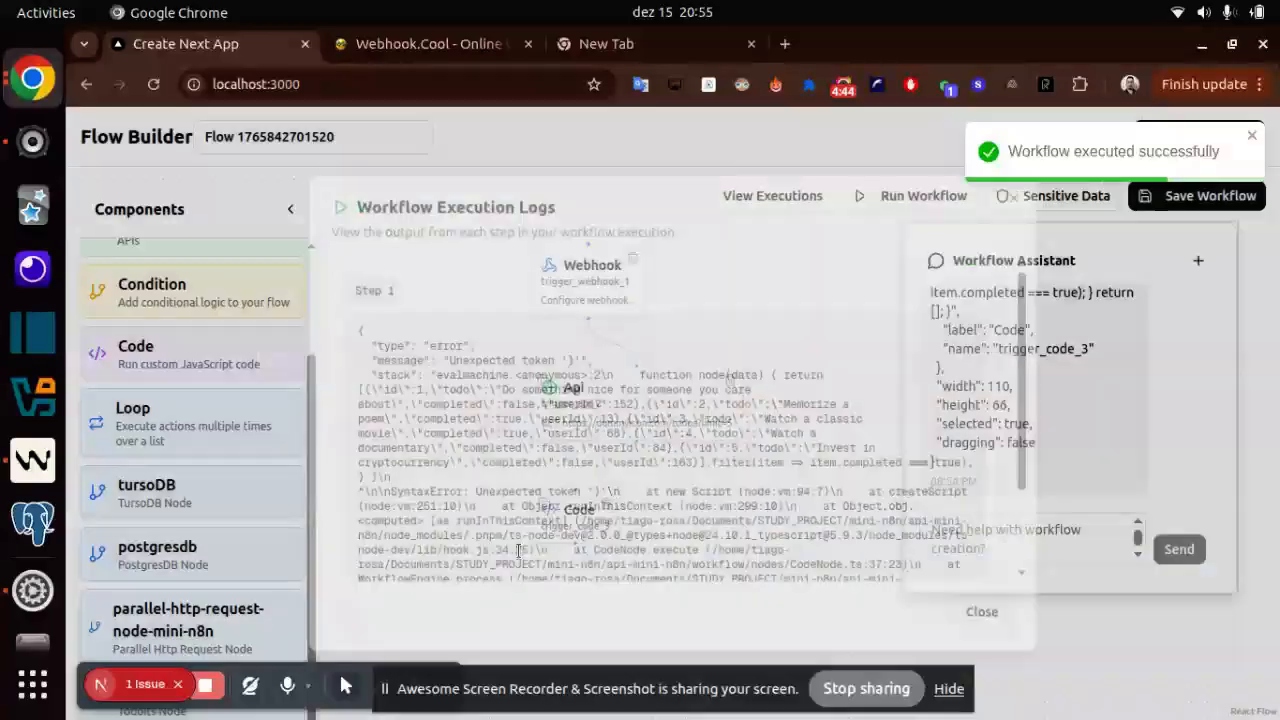
- Put the return statement and closing brace on their own lines in the Code node's JavaScript, remove the extra closing brace, and save
click(590, 540)
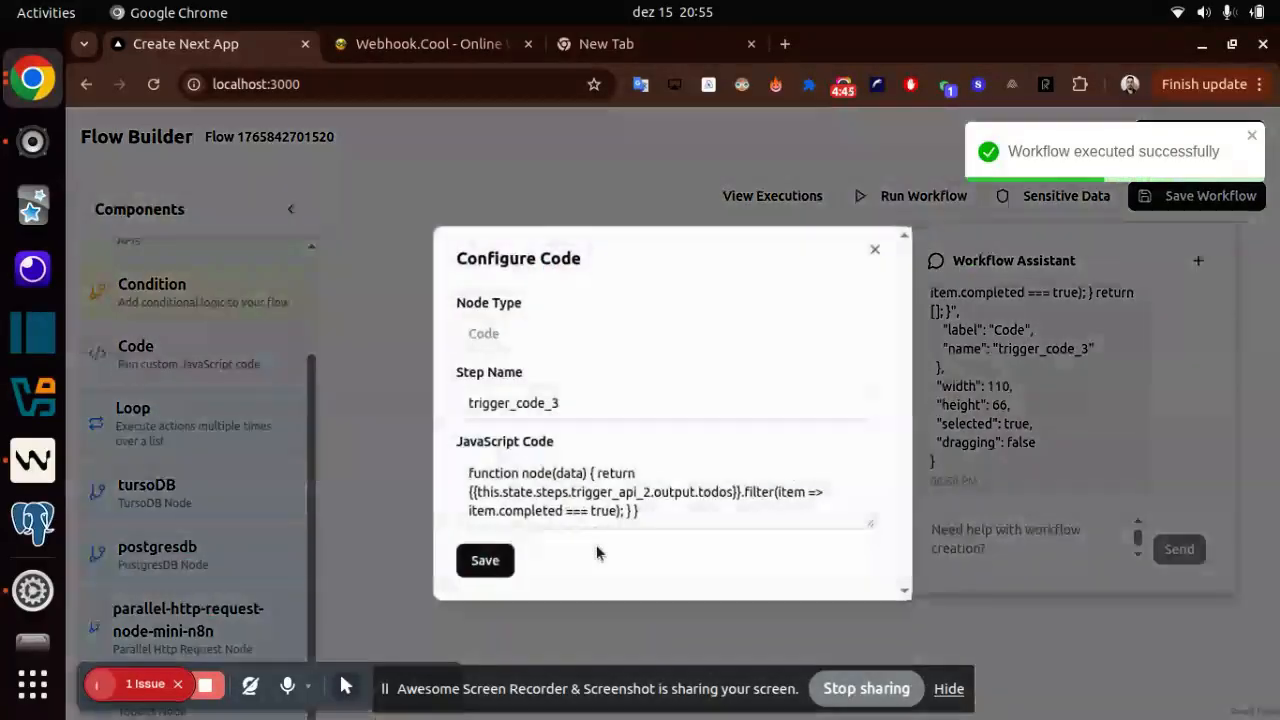
click(597, 468)
key(Return)
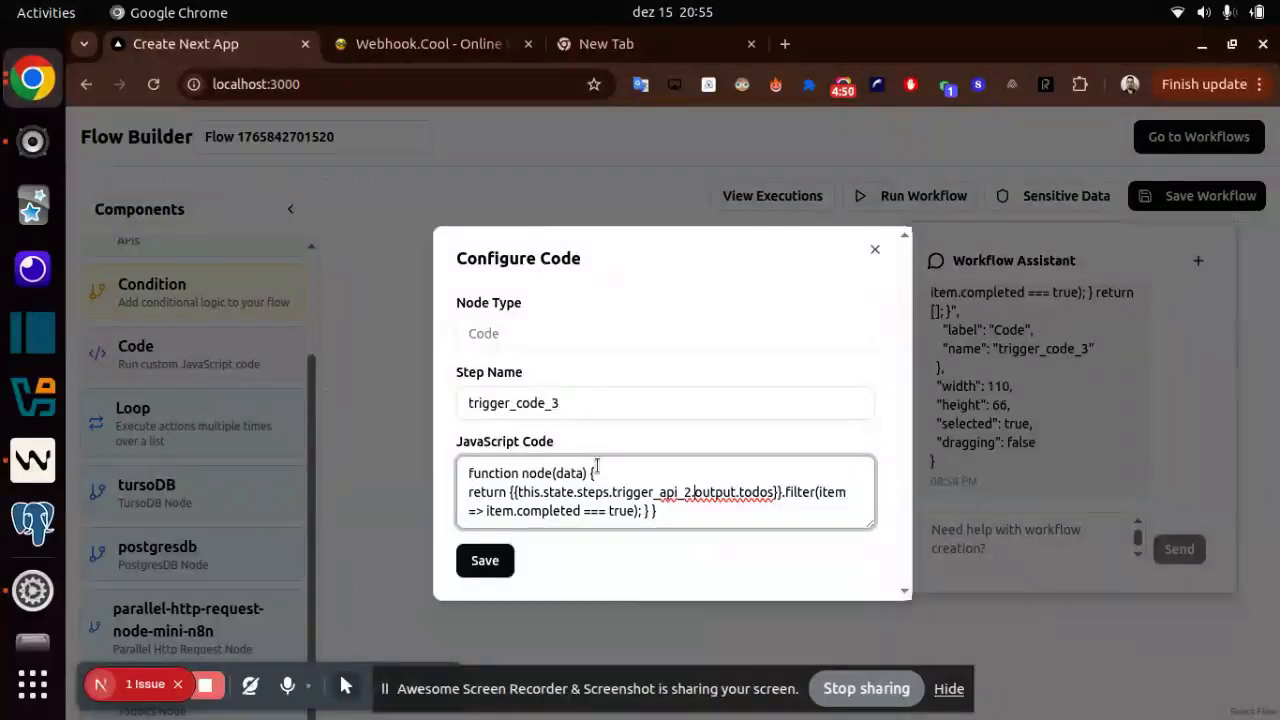
key(Right)
key(Right)
key(Right)
key(Right)
key(Right)
key(Right)
key(Return)
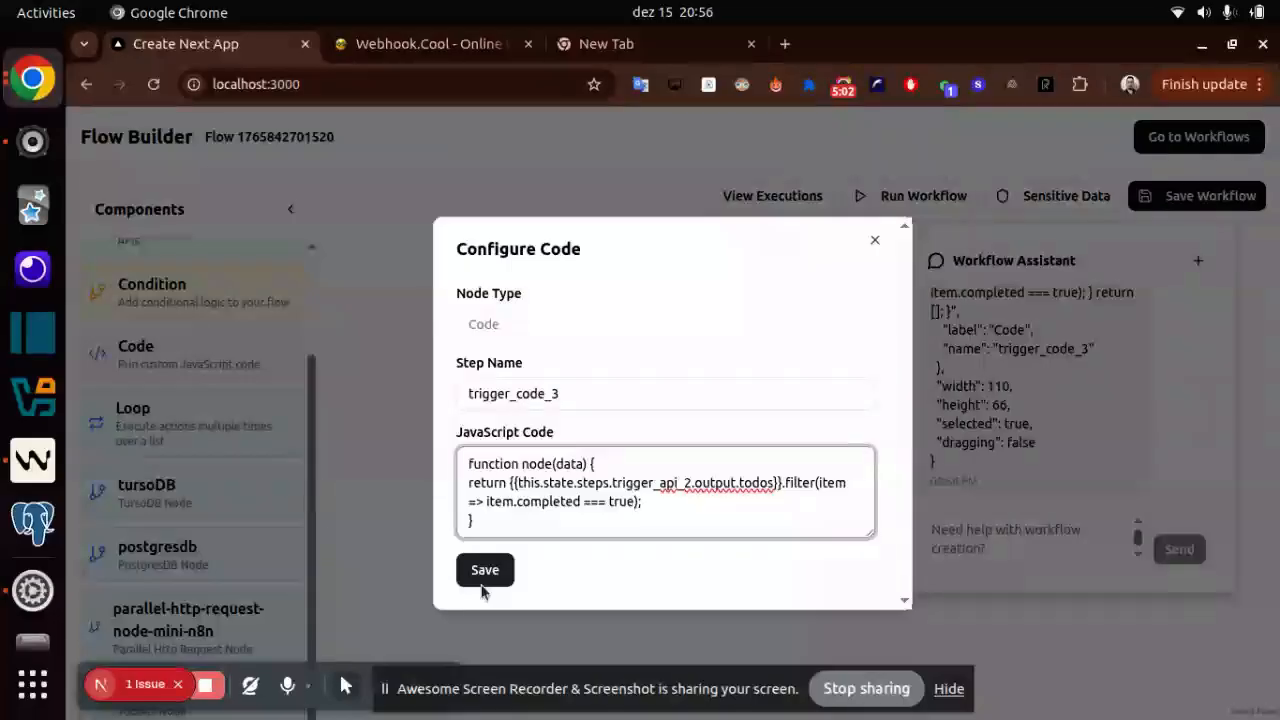
click(485, 569)
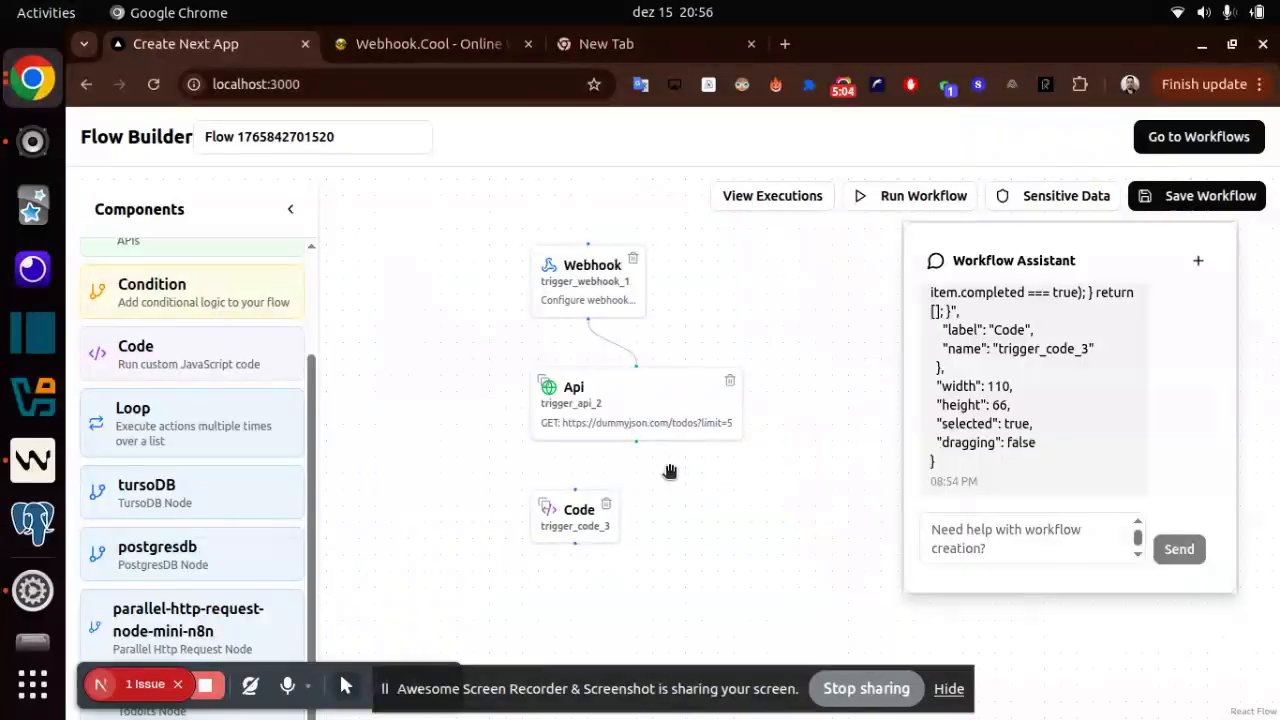
- Connect the trigger_api_2 node's output to the trigger_code_3 node and run the workflow
scroll(670, 470, up, 4)
drag(593, 412, 453, 524)
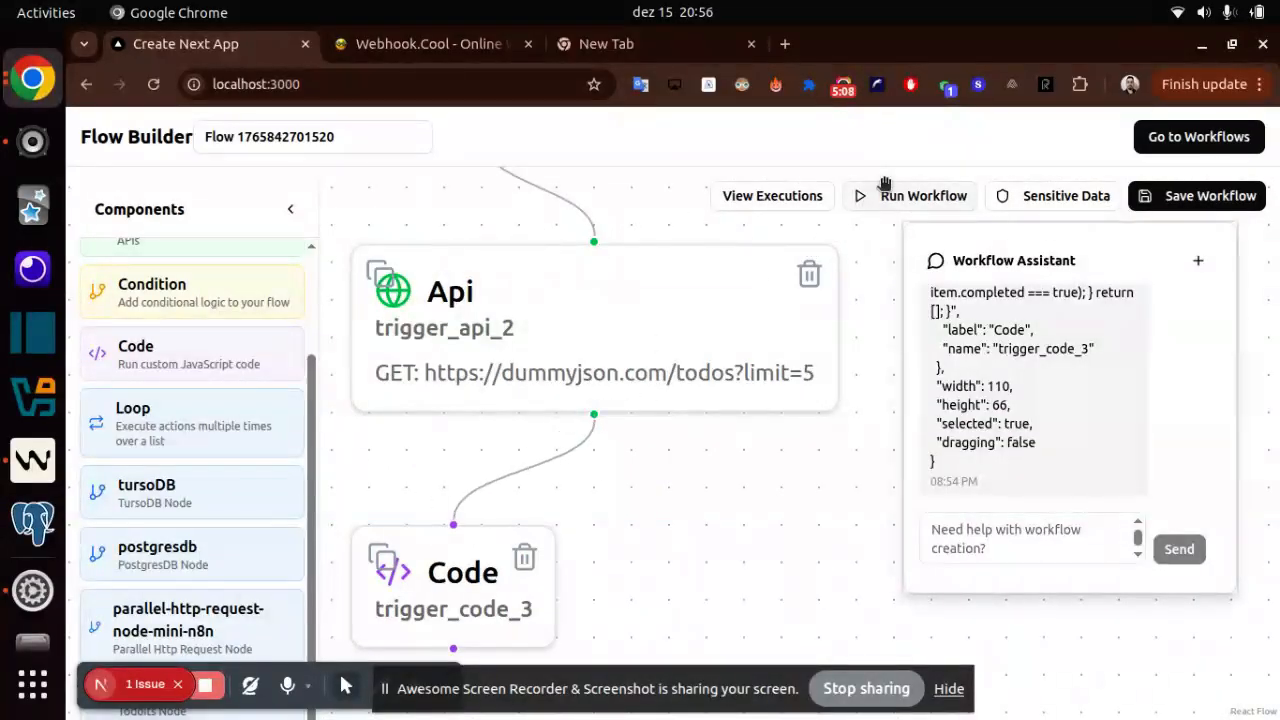
click(940, 195)
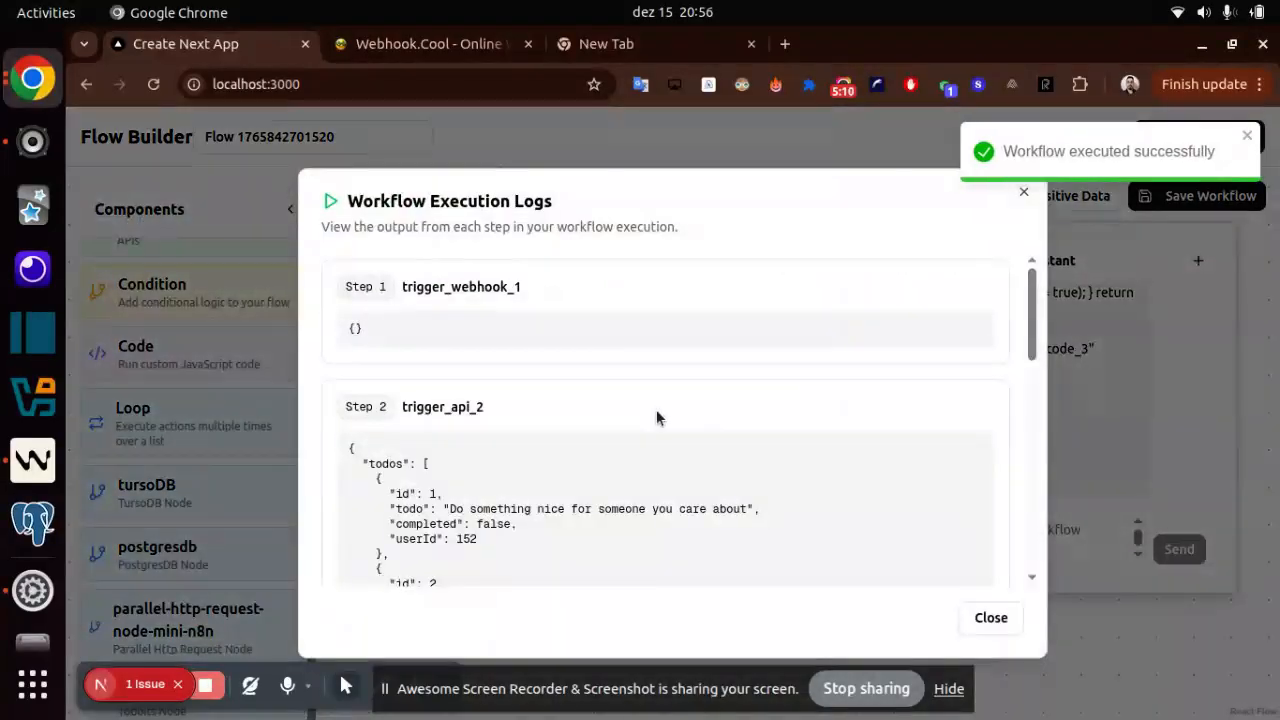
- Compare the trigger_code_3 output with the API todos in the execution logs, checking the completed values, and close the logs
scroll(656, 409, down, 6)
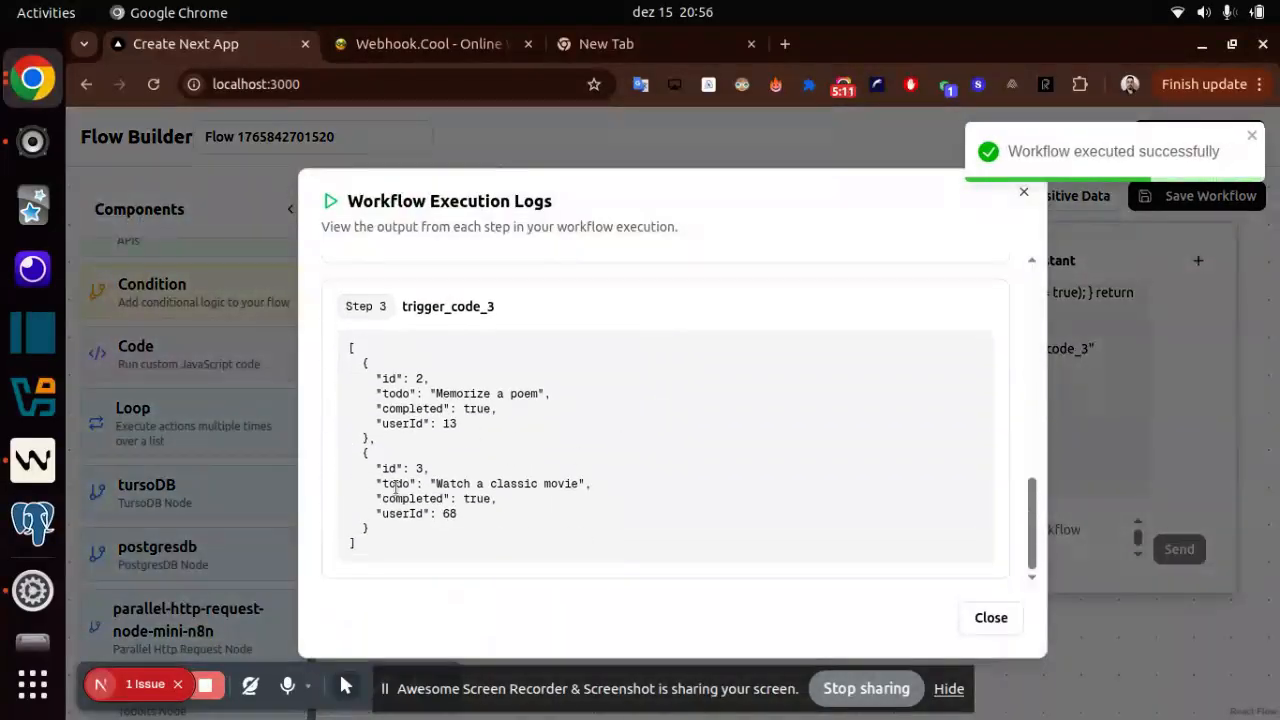
double_click(477, 409)
scroll(481, 411, up, 2)
scroll(481, 411, up, 3)
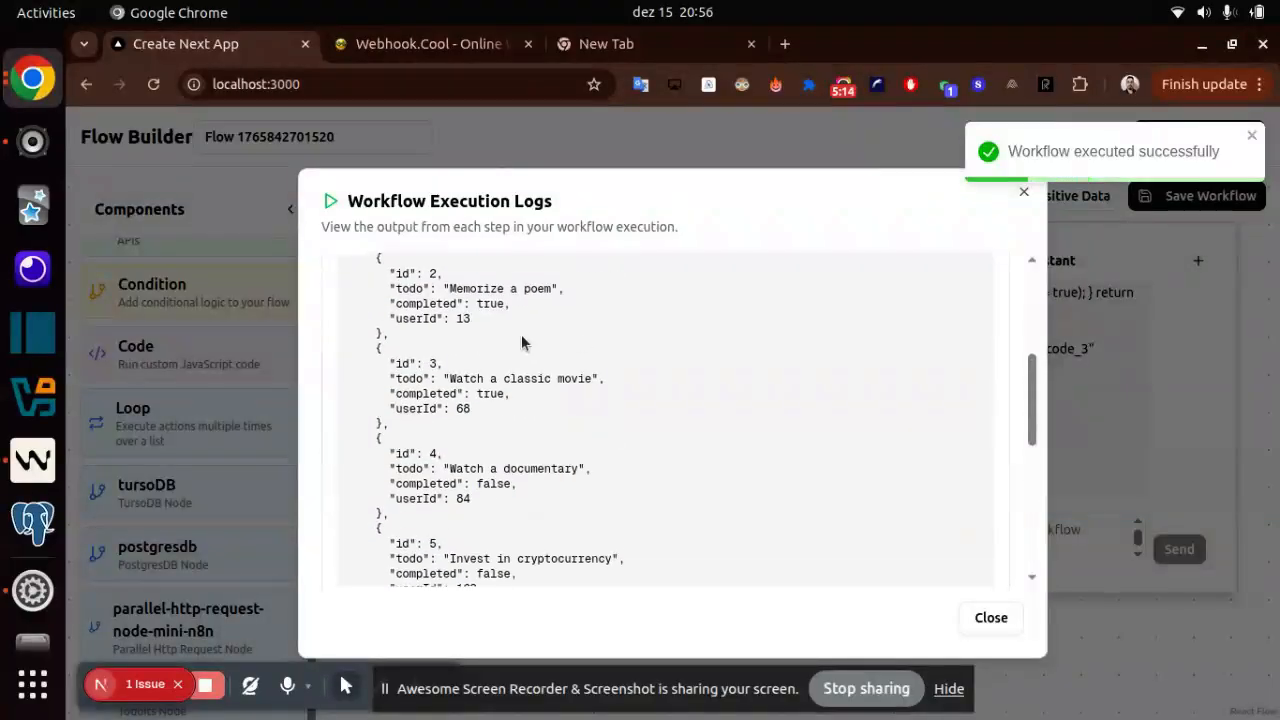
scroll(508, 415, down, 5)
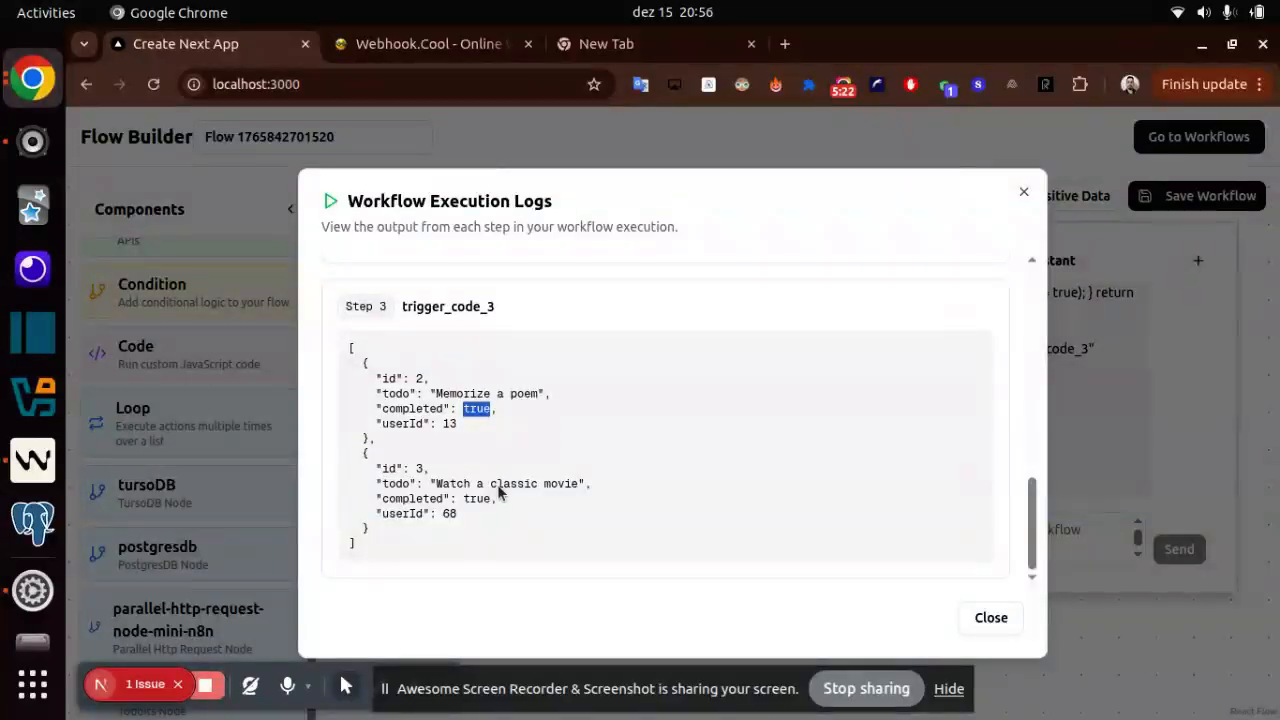
double_click(458, 411)
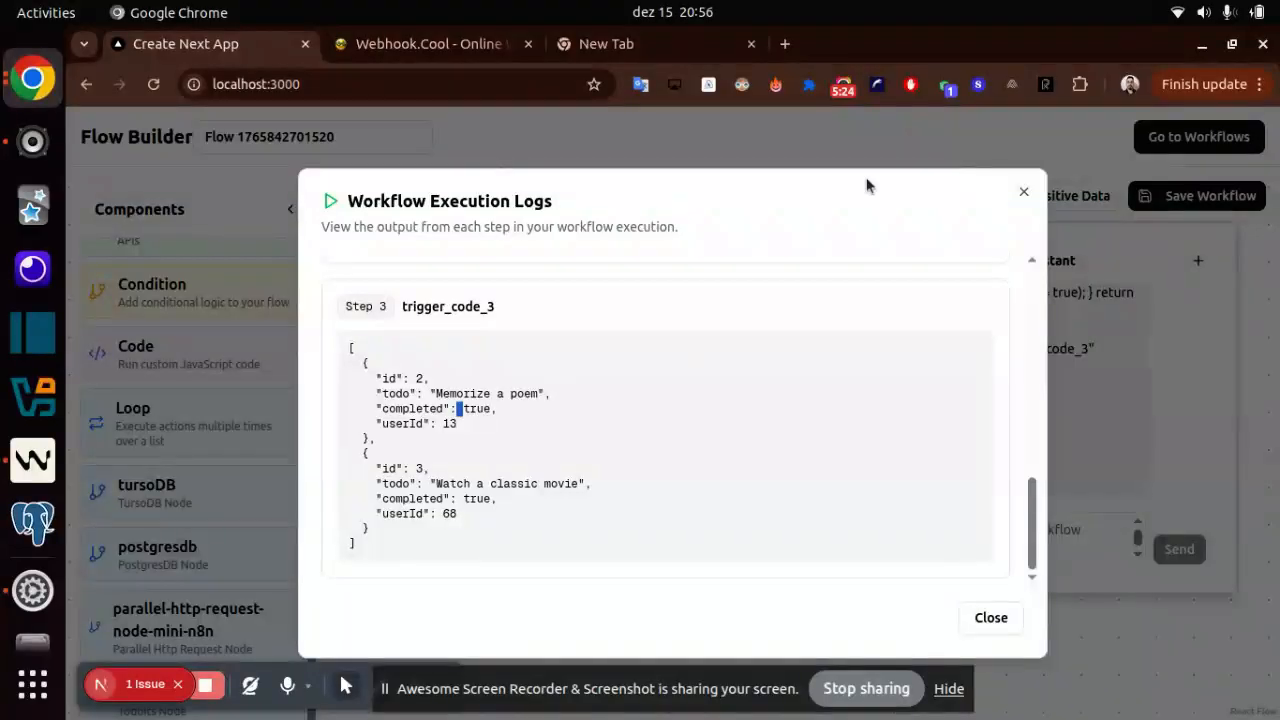
click(1023, 193)
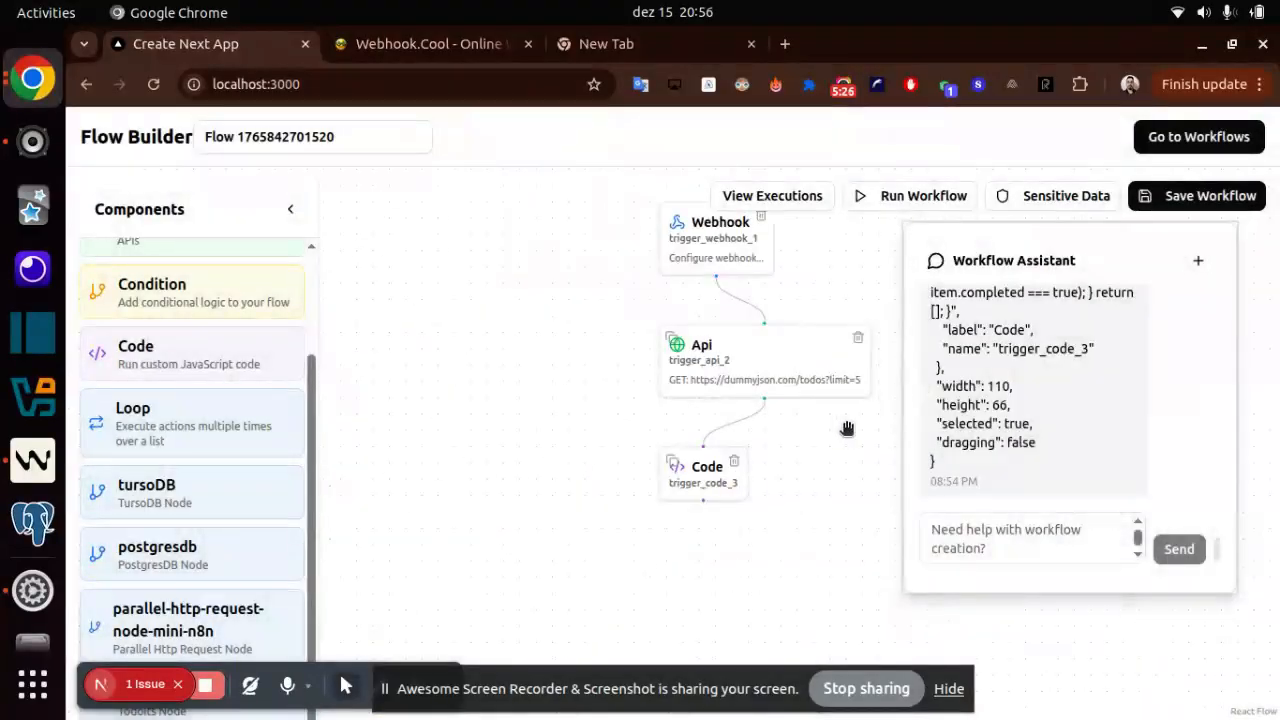
click(1049, 538)
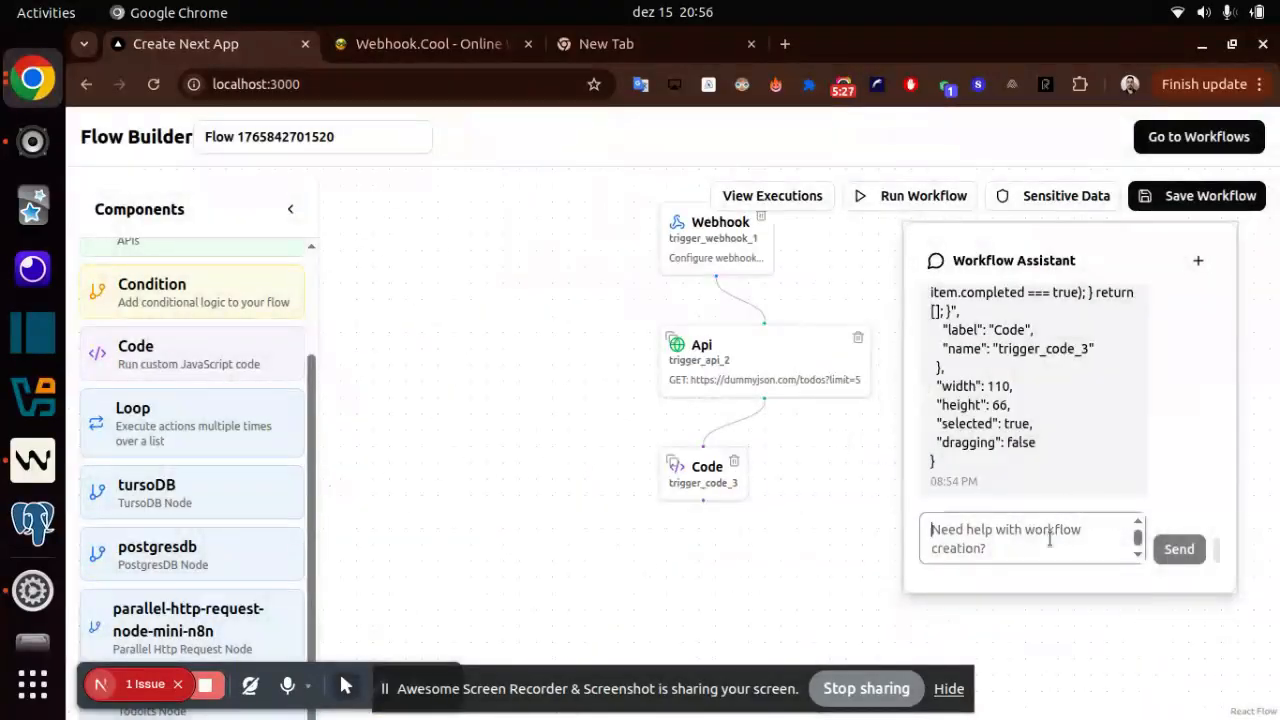
click(425, 40)
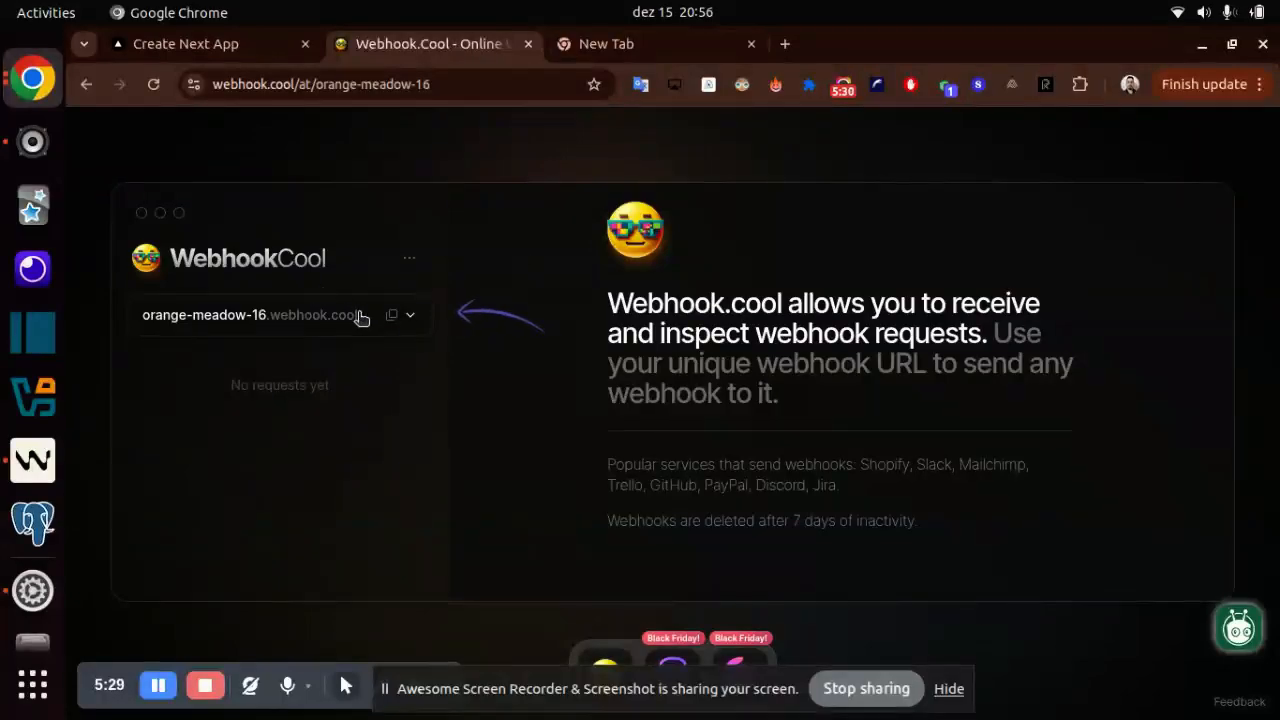
click(405, 318)
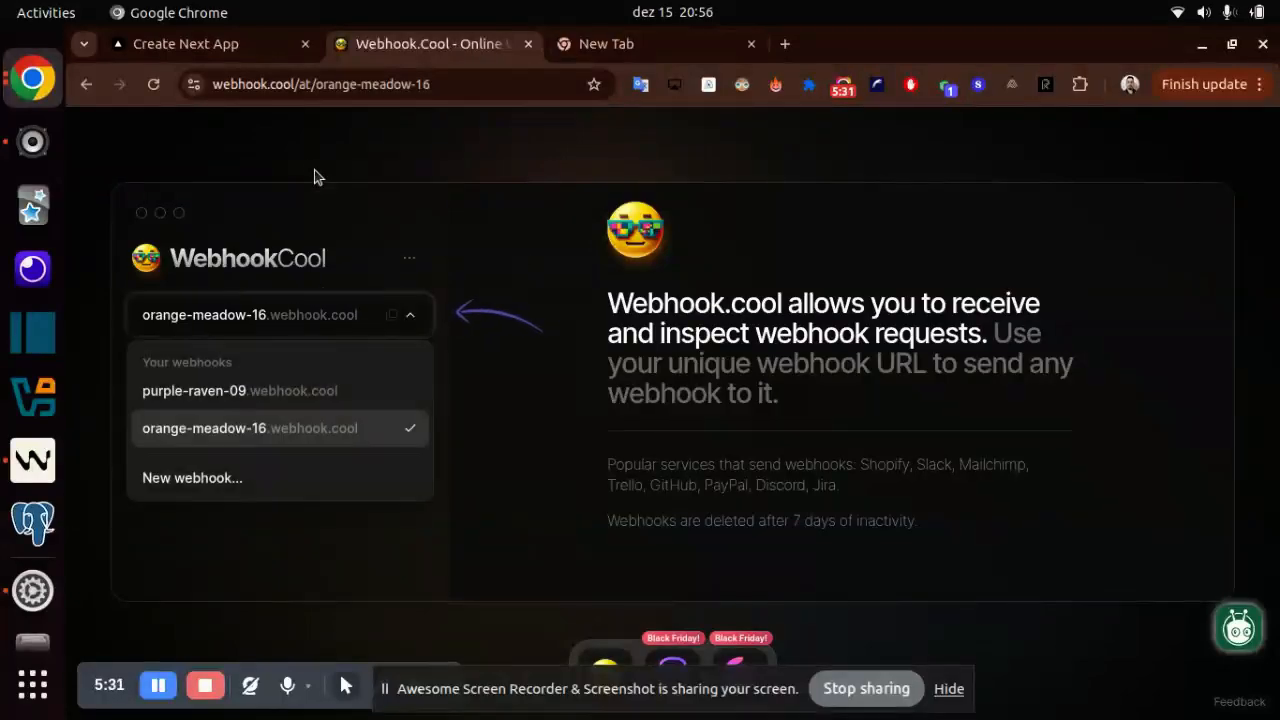
click(403, 314)
click(390, 304)
click(393, 315)
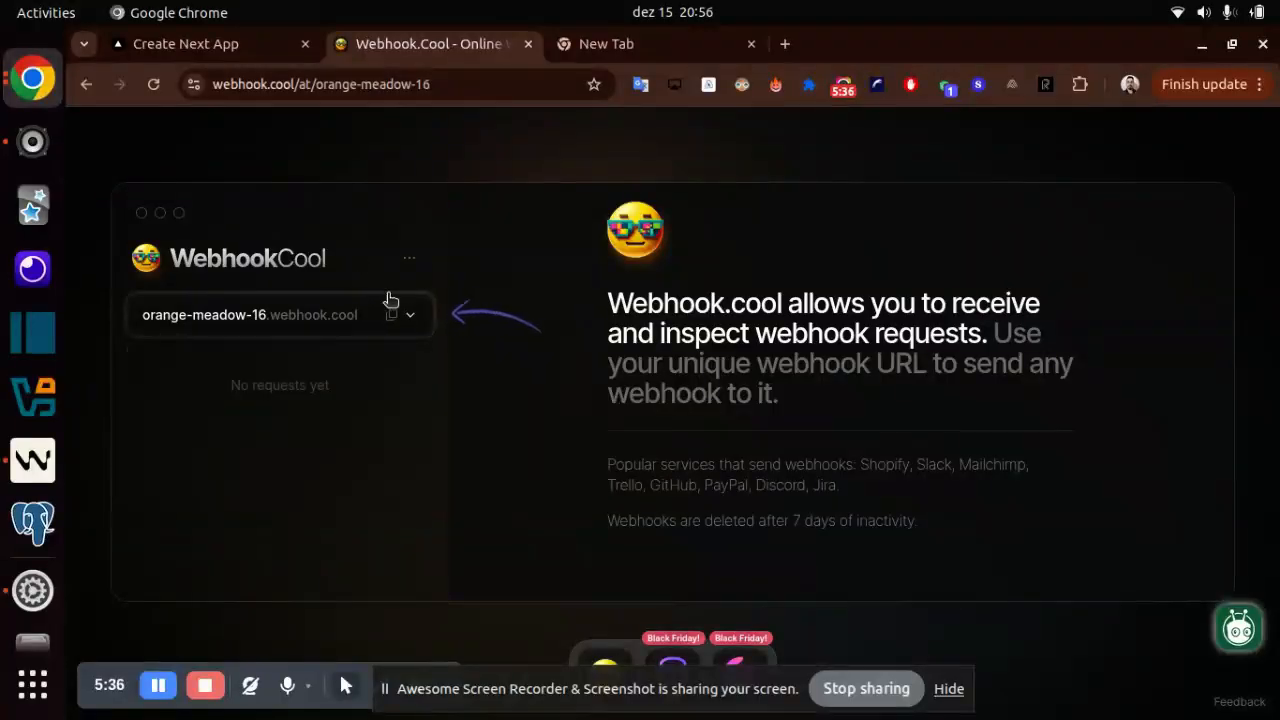
- Return to the Flow Builder and send the Workflow Assistant the request "add node to make api requests"
click(239, 53)
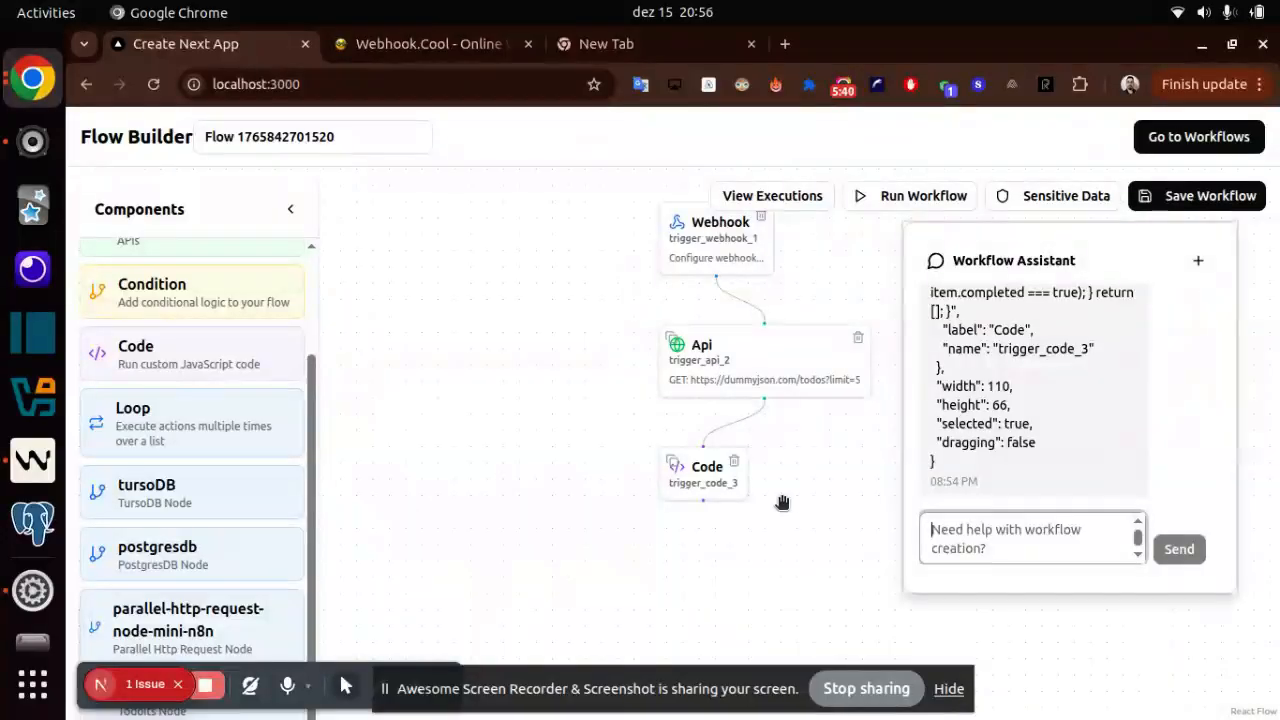
text(add)
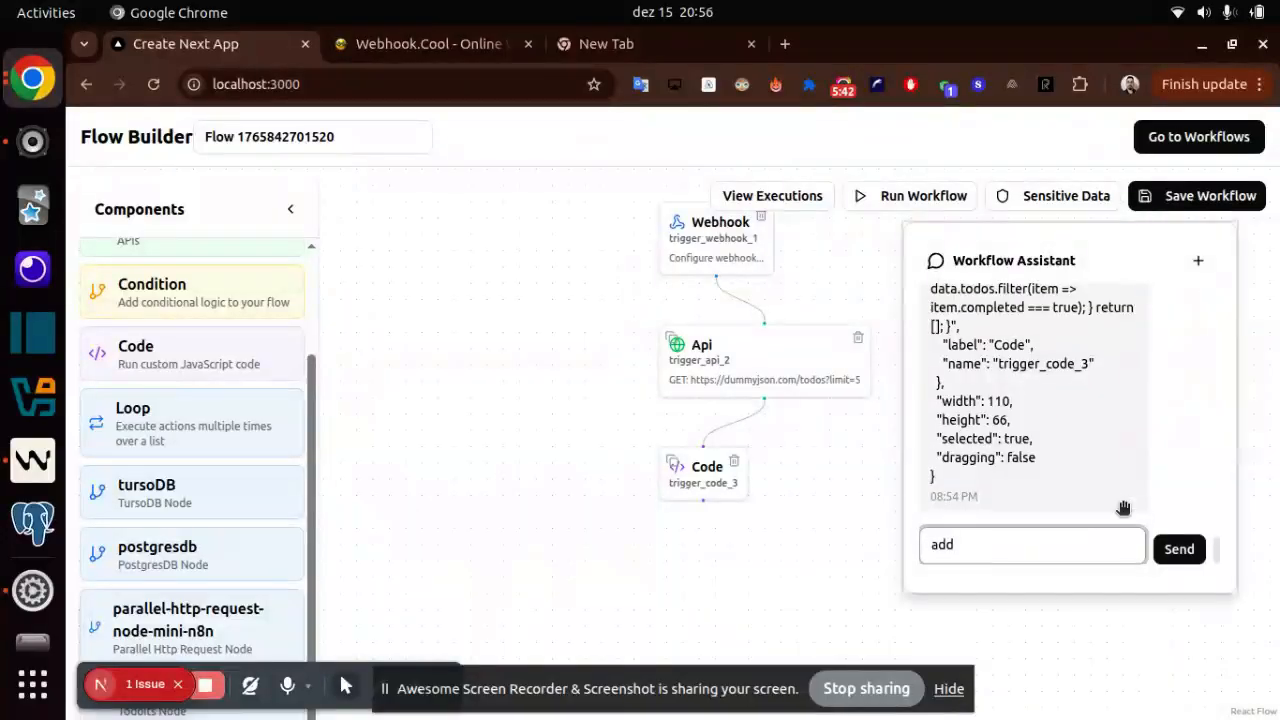
text( node to make api r)
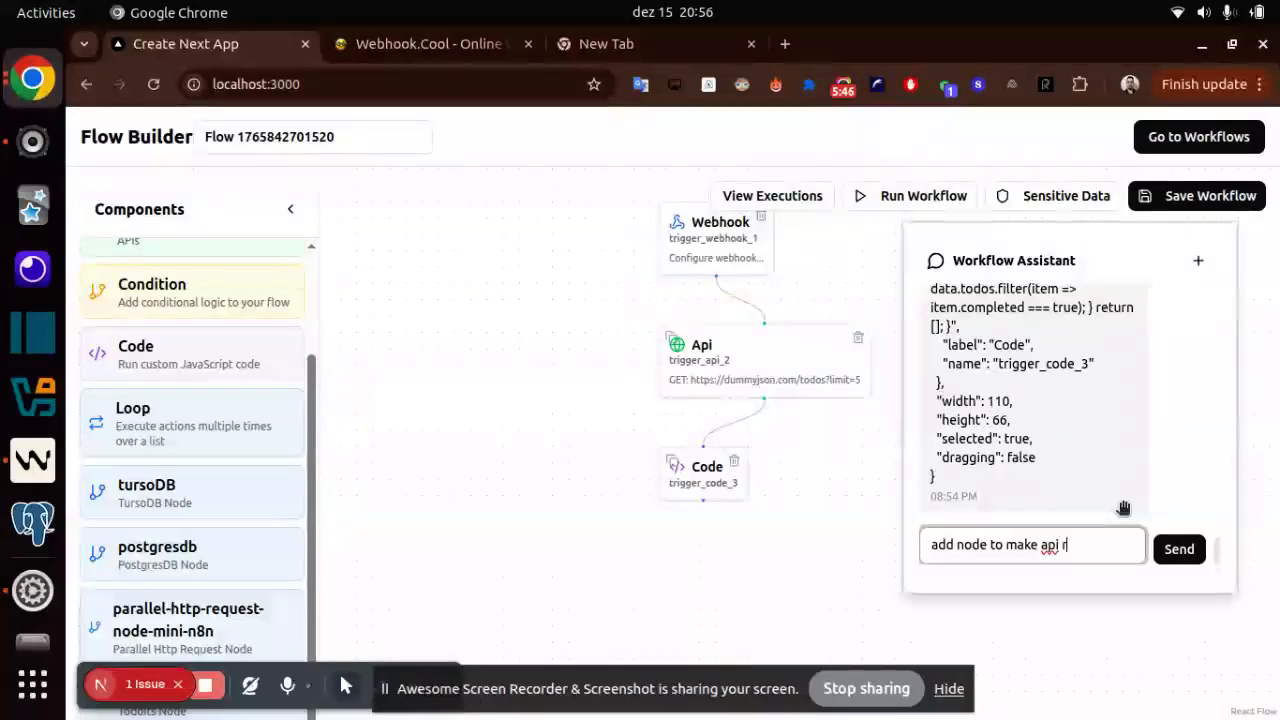
text(uests)
key(Return)
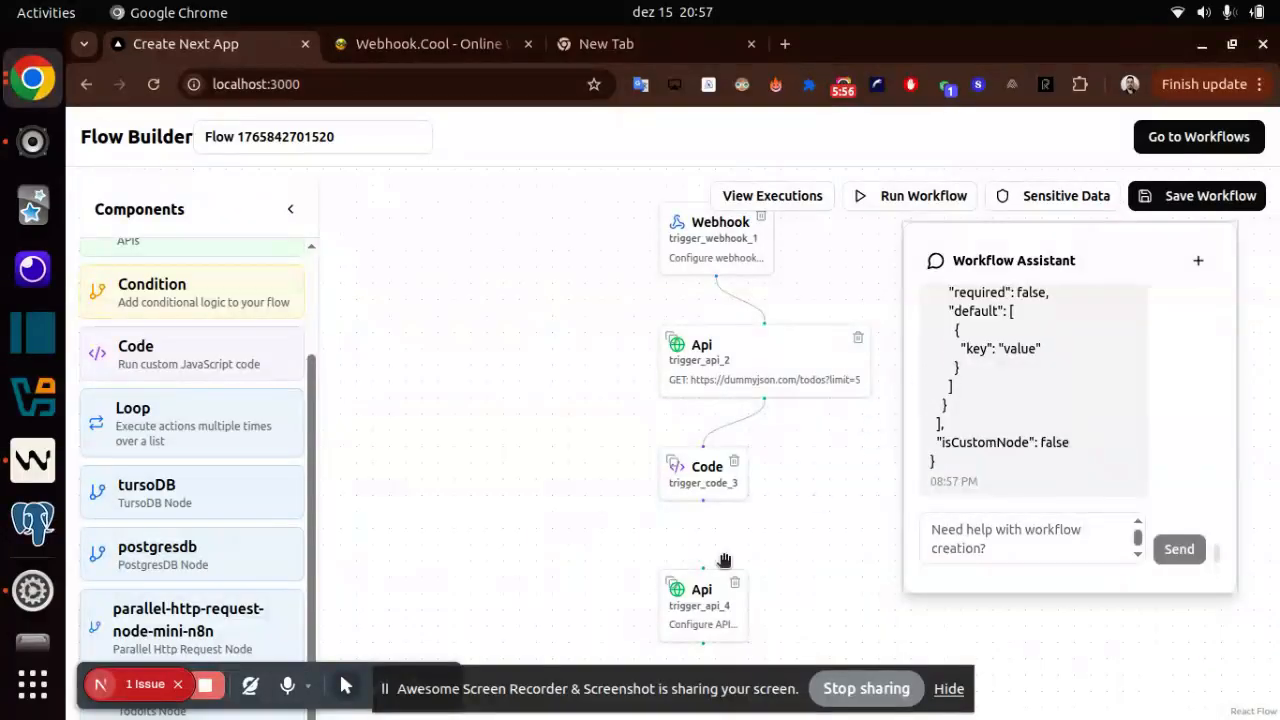
- Move the trigger_api_4 node closer beneath the Code node and connect the Code node's output to it
click(943, 536)
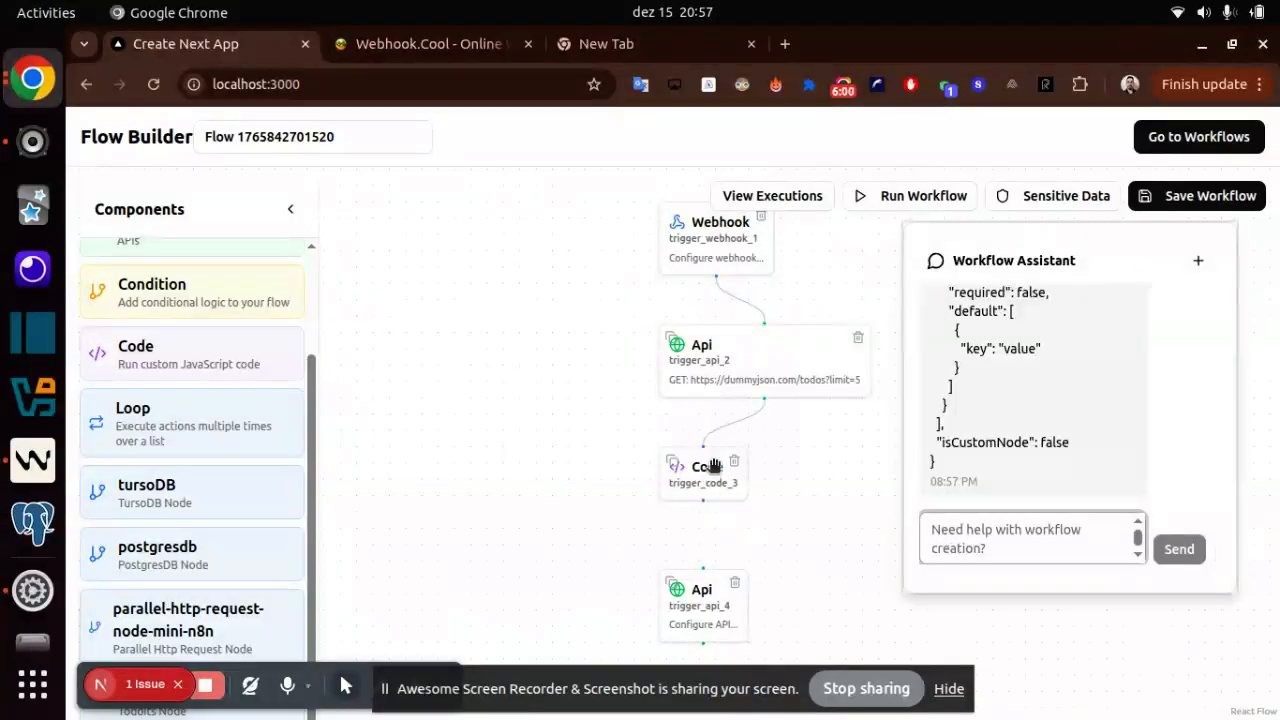
drag(703, 500, 709, 548)
click(707, 548)
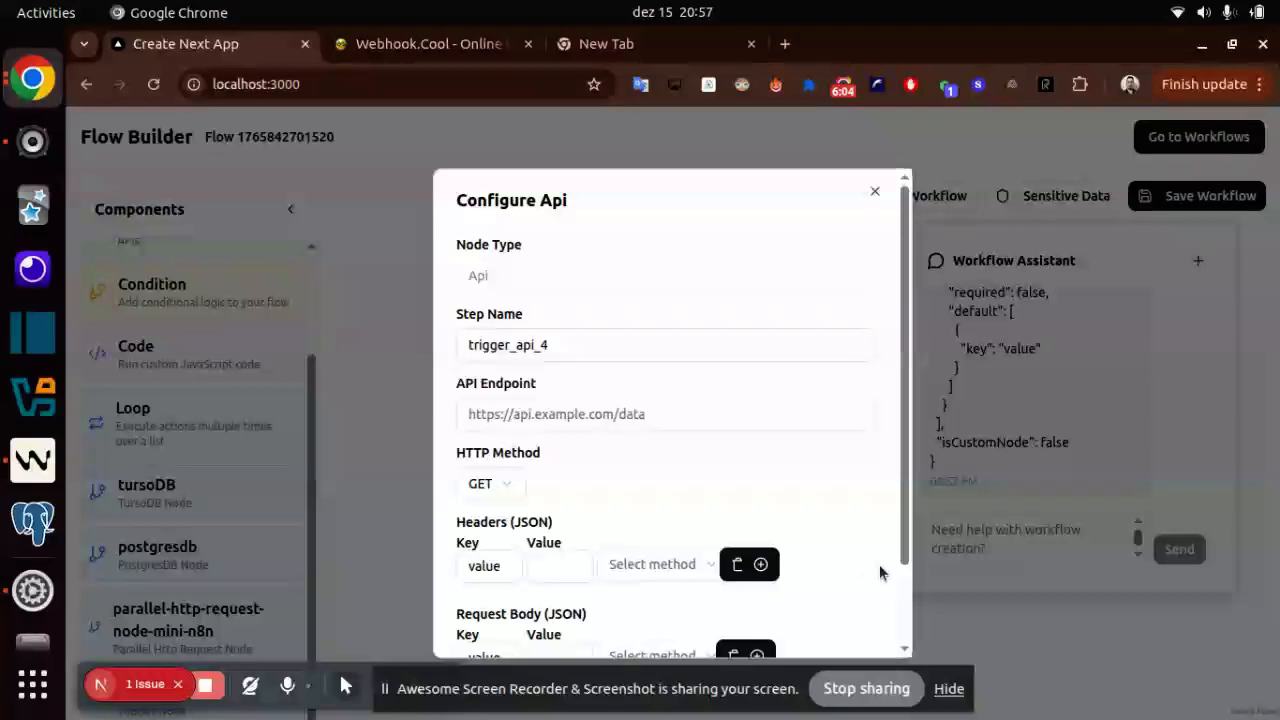
click(1051, 521)
click(1044, 534)
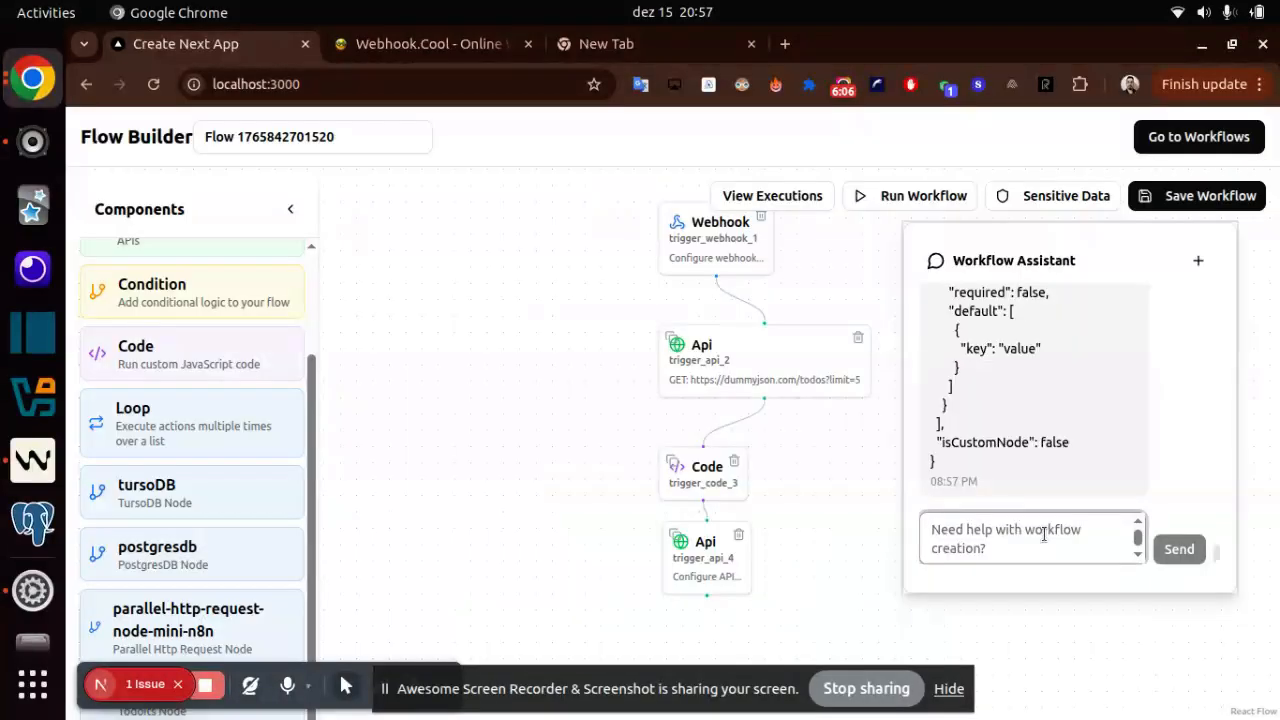
text(upd)
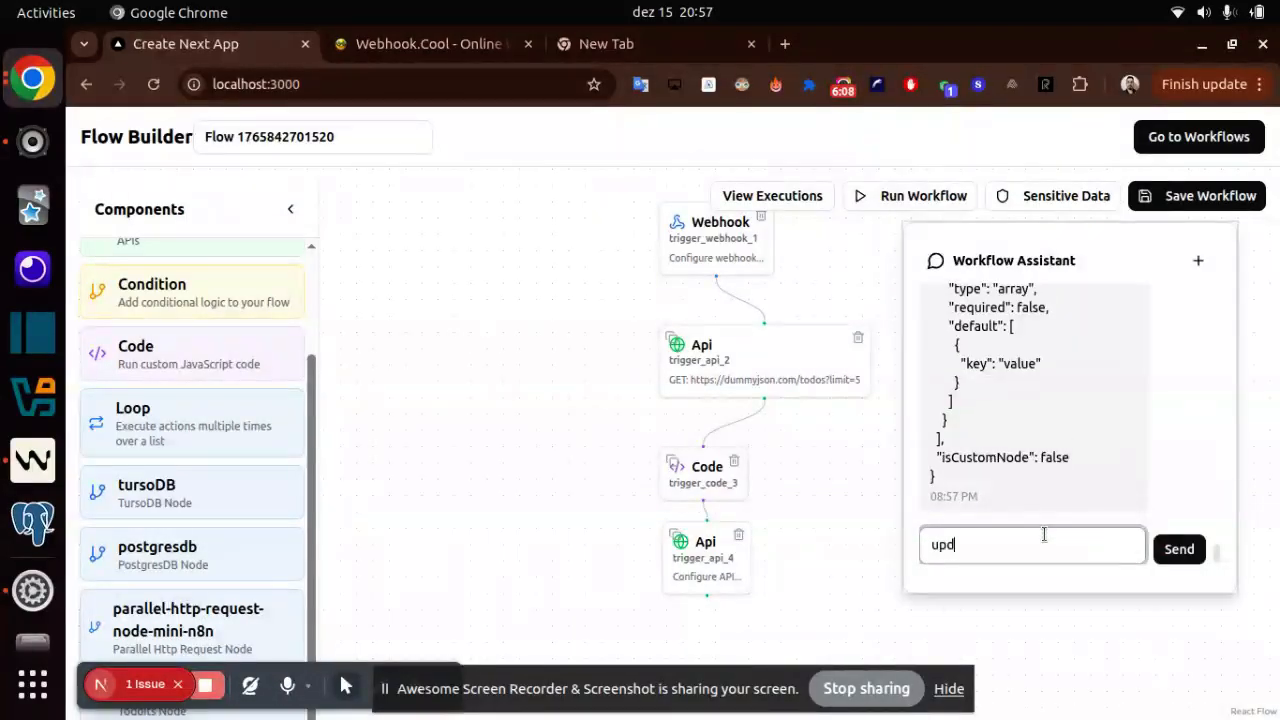
text(ate triggerapi)
key(BackSpace)
key(BackSpace)
key(BackSpace)
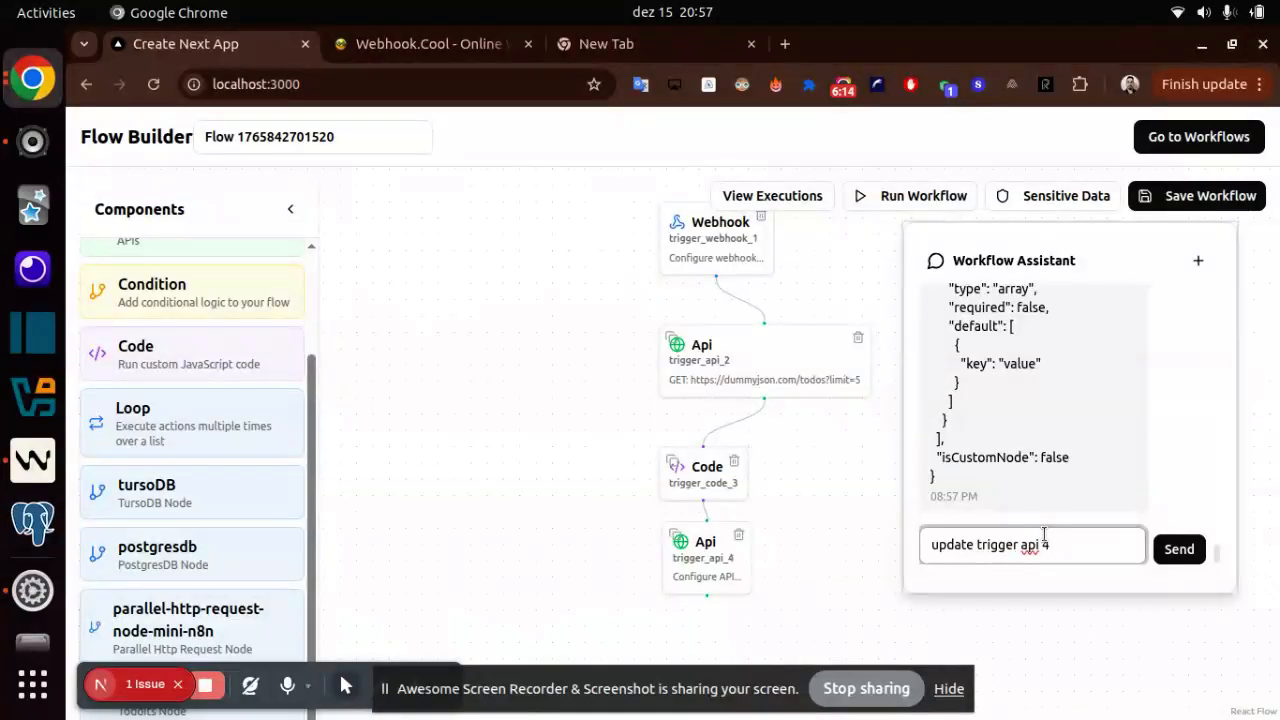
text(api 4 to set url)
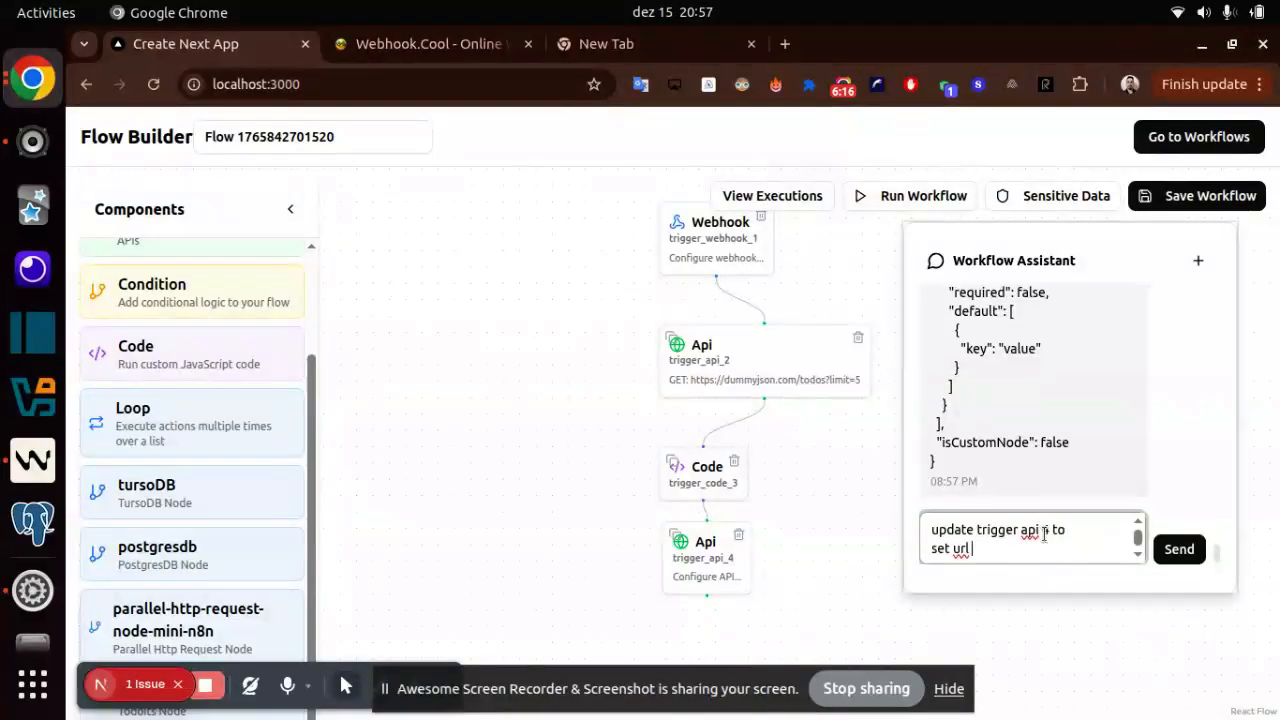
text(a)
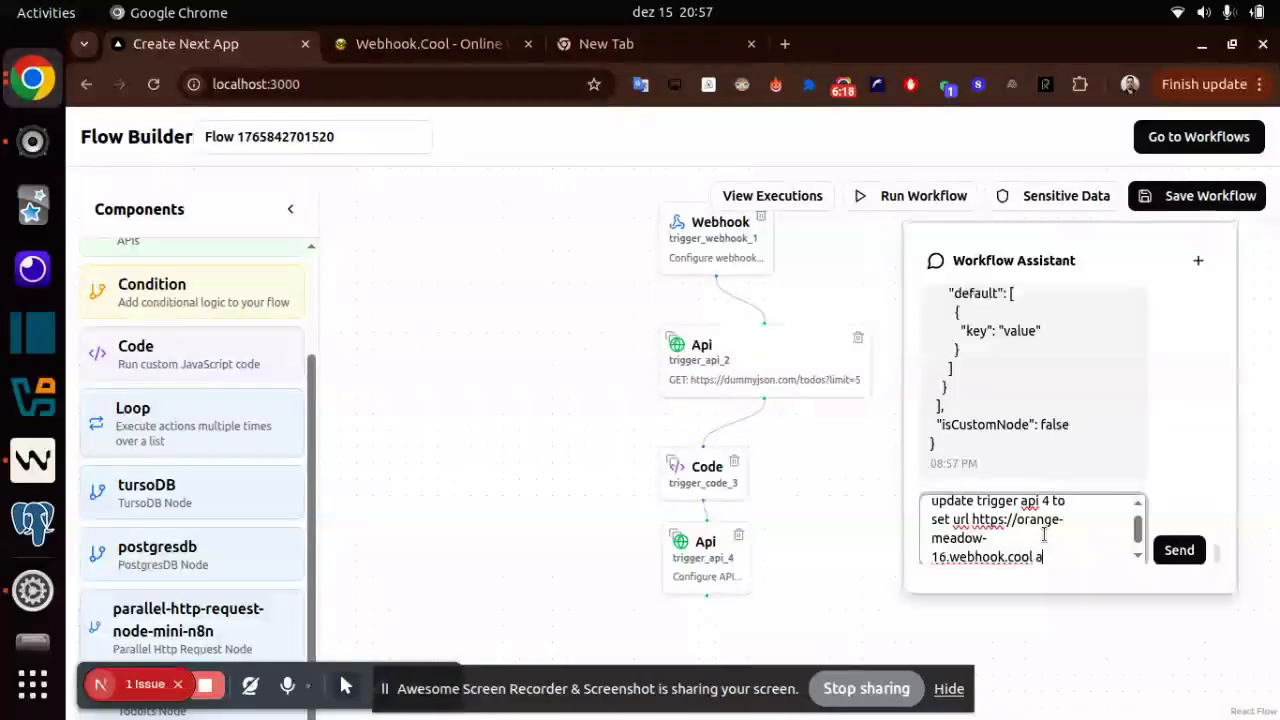
text(nd method a)
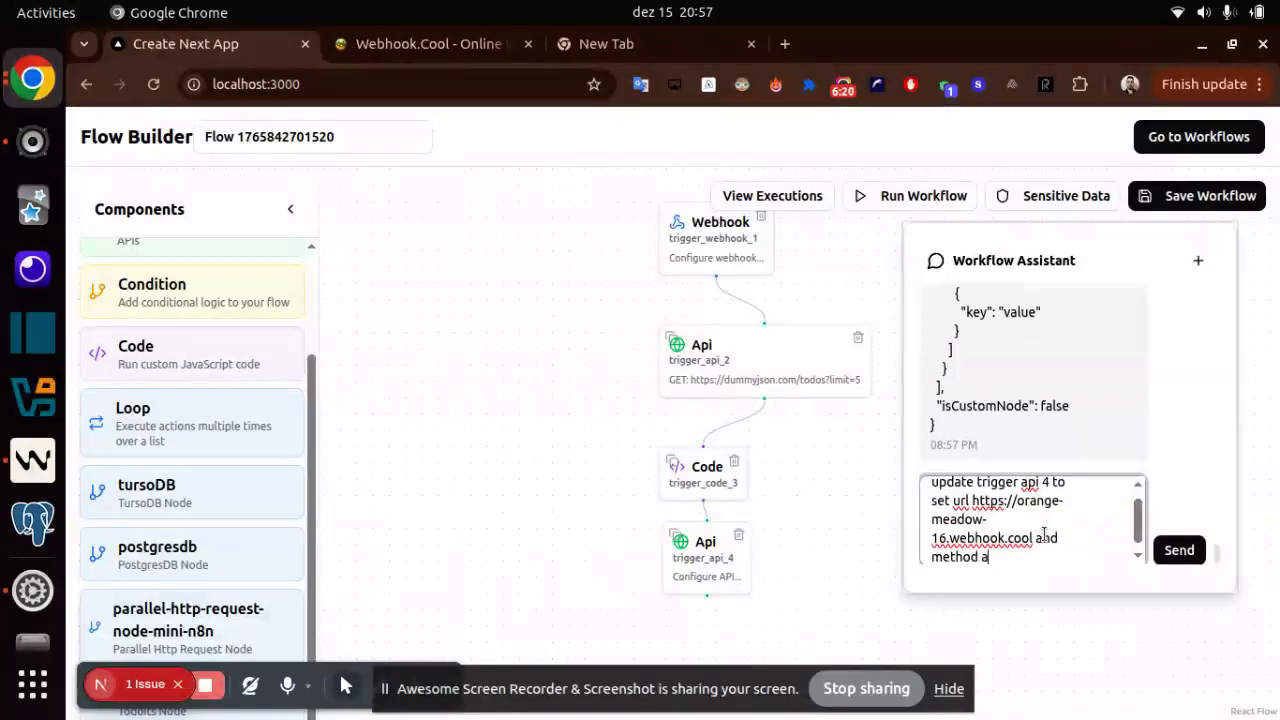
text(s POST)
key(Return)
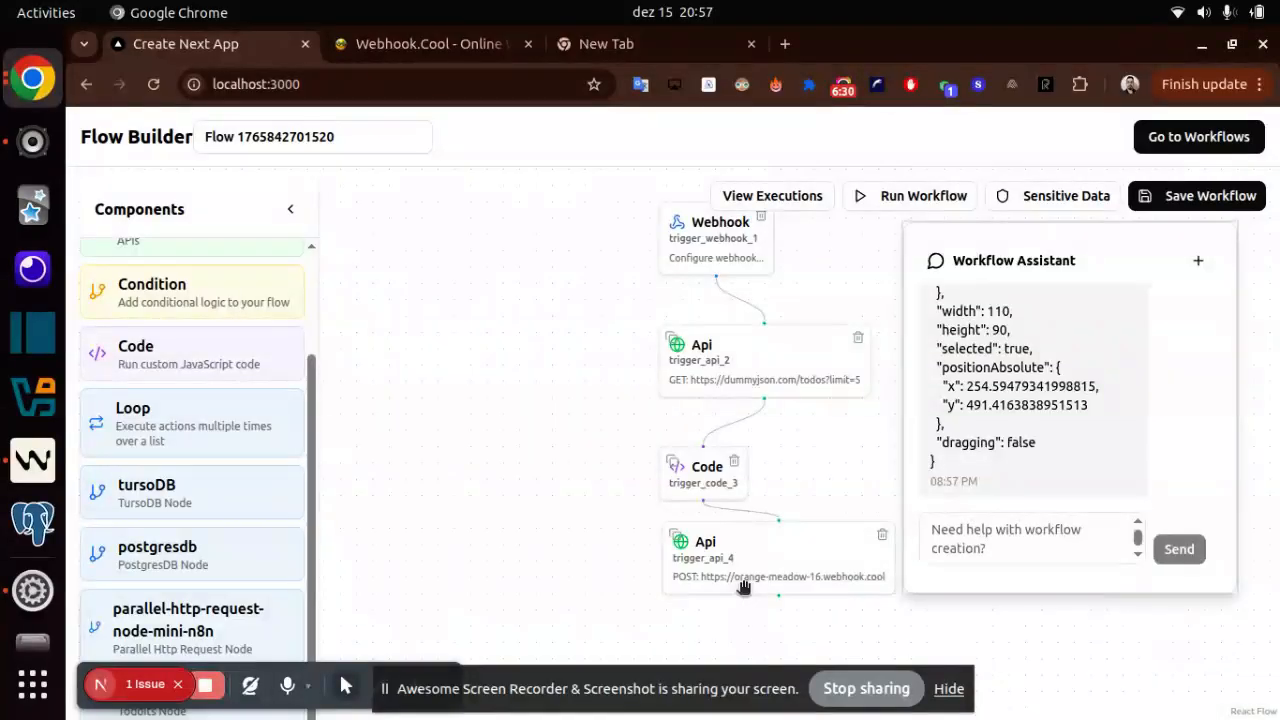
- Ask the Workflow Assistant "Update trigger api 4 to set on request body the key 'data' and the value is the output from trigger code 3 node"
click(1016, 528)
text(Up)
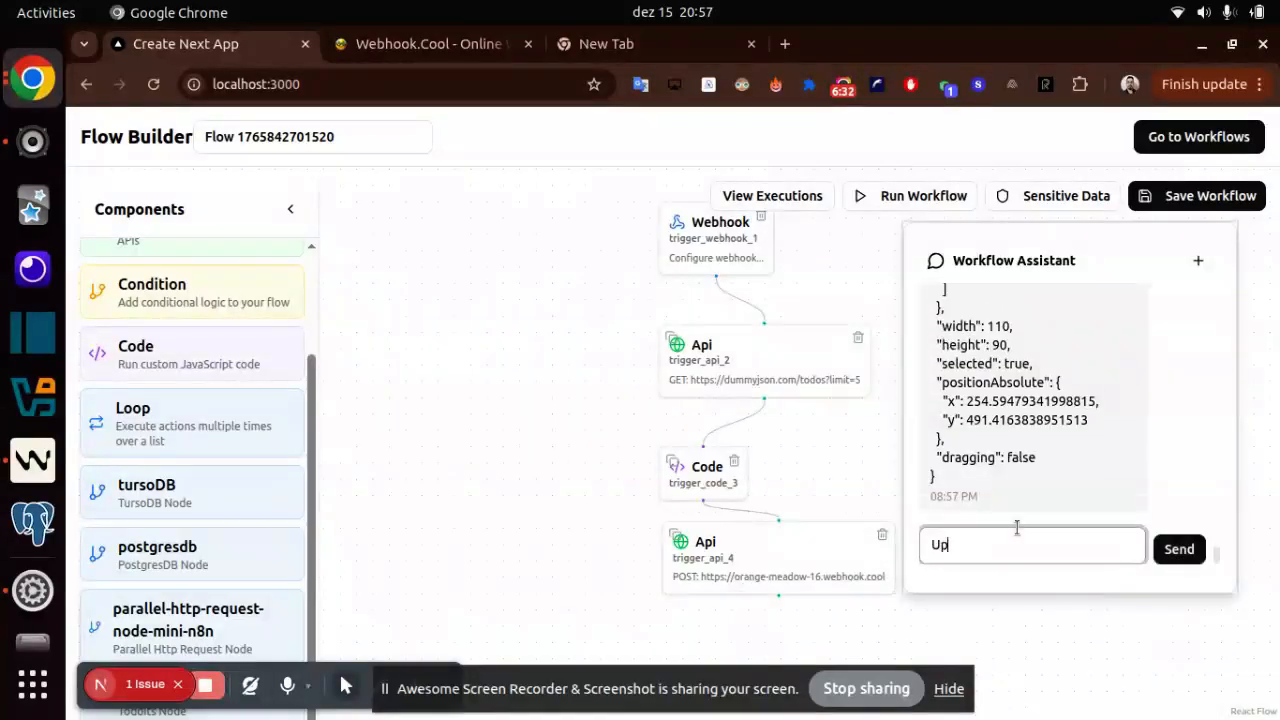
text(date trigger api 4 to set)
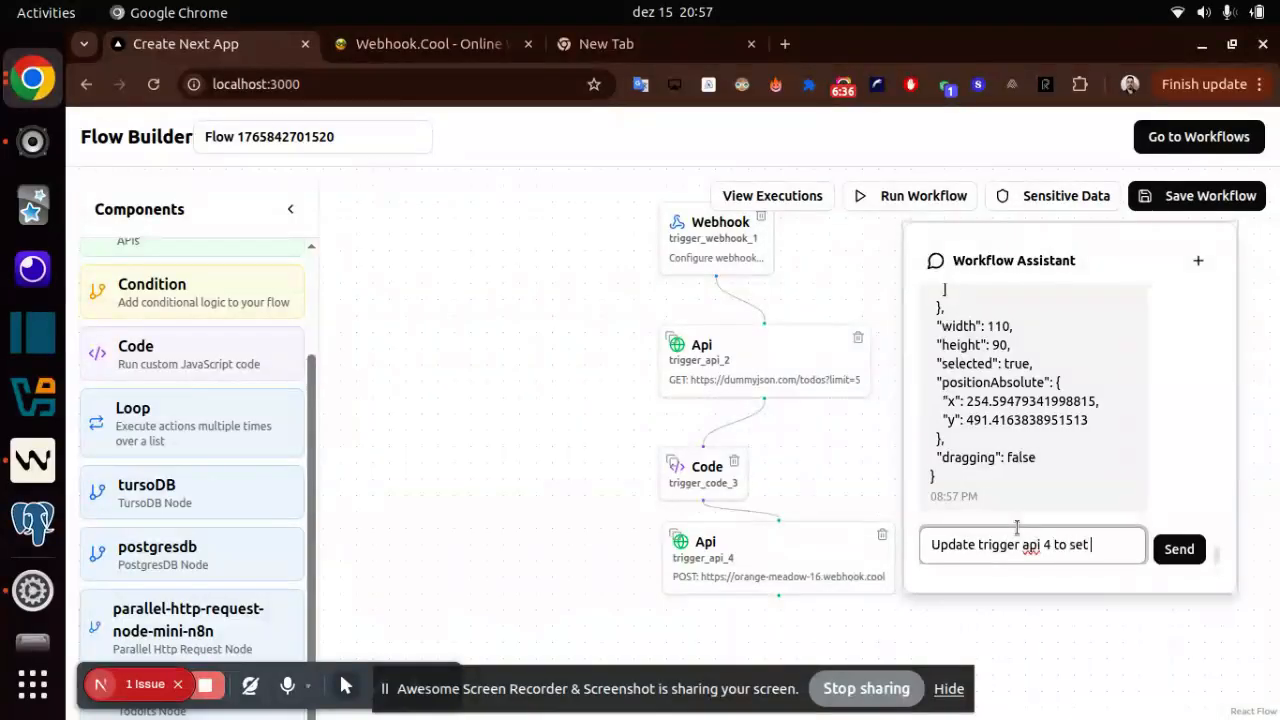
text( on request)
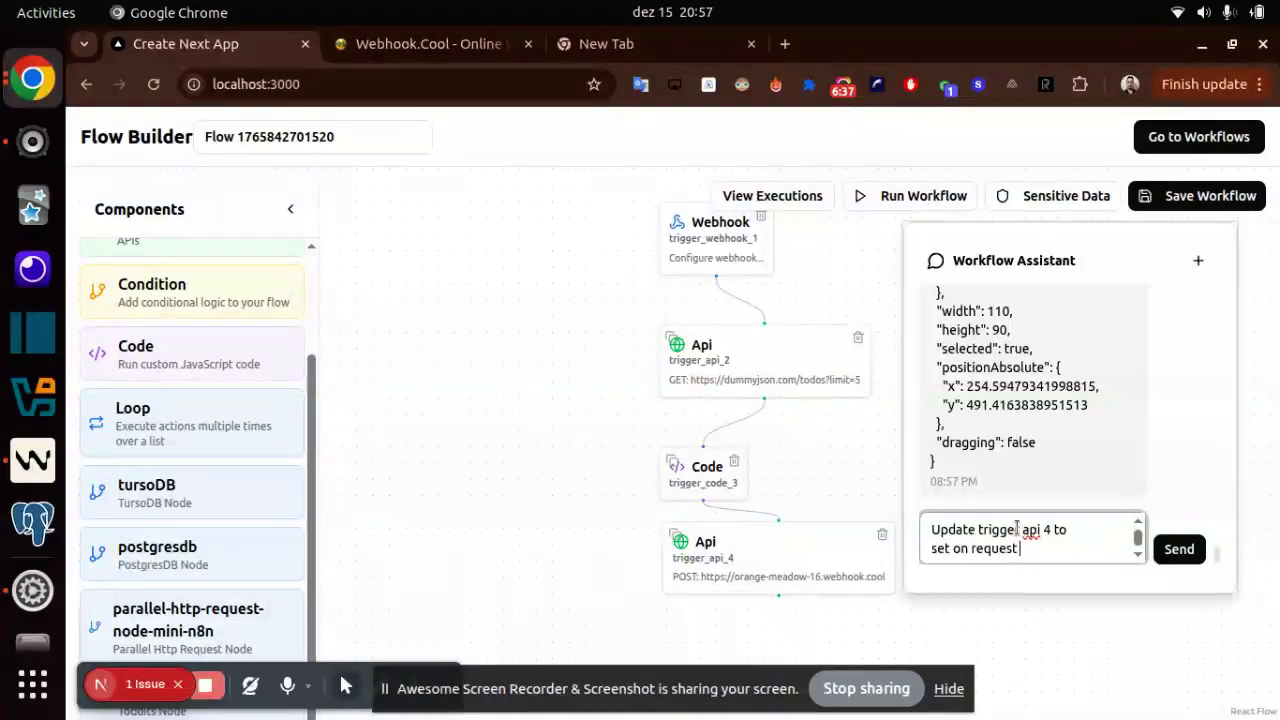
text( body the ke)
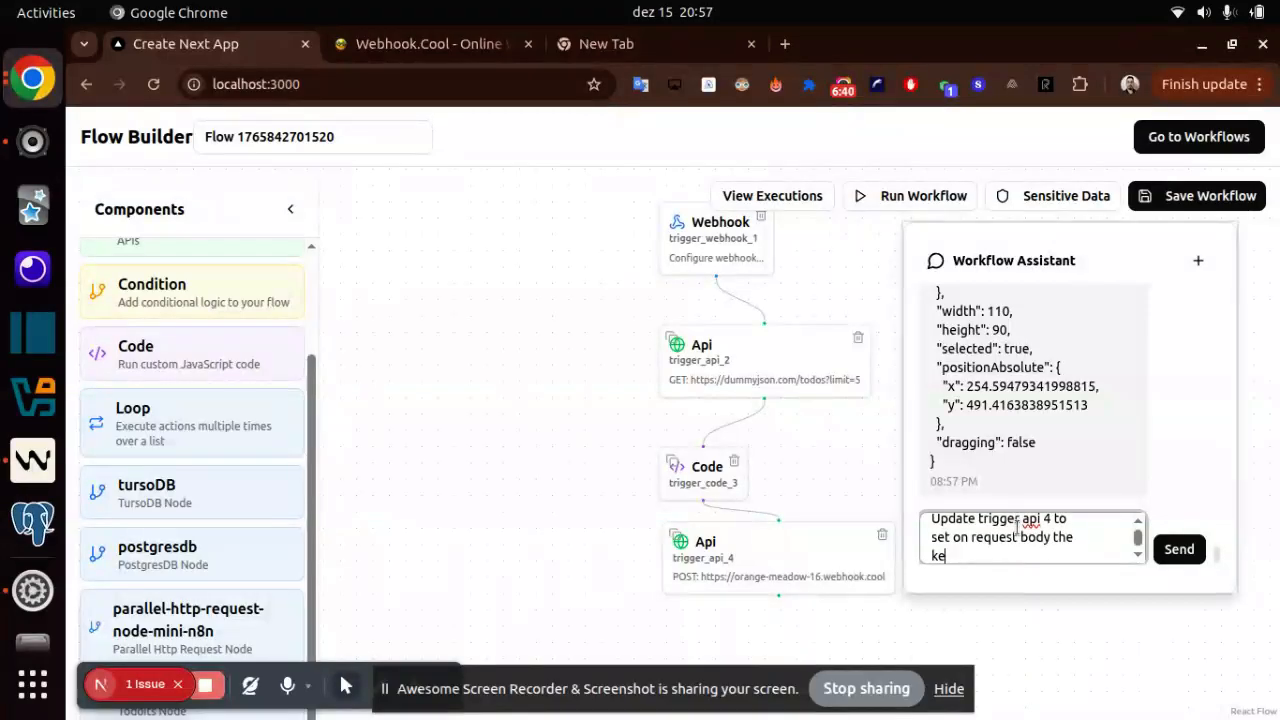
text(y "data)
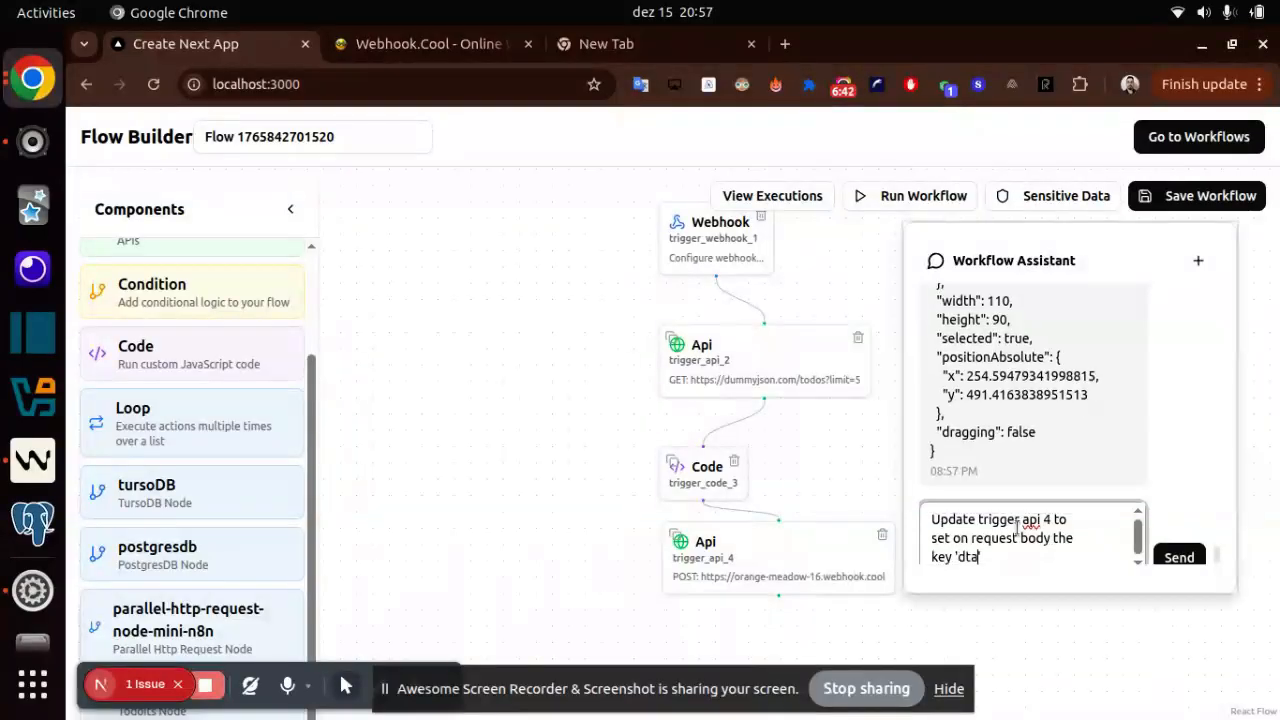
text(' and)
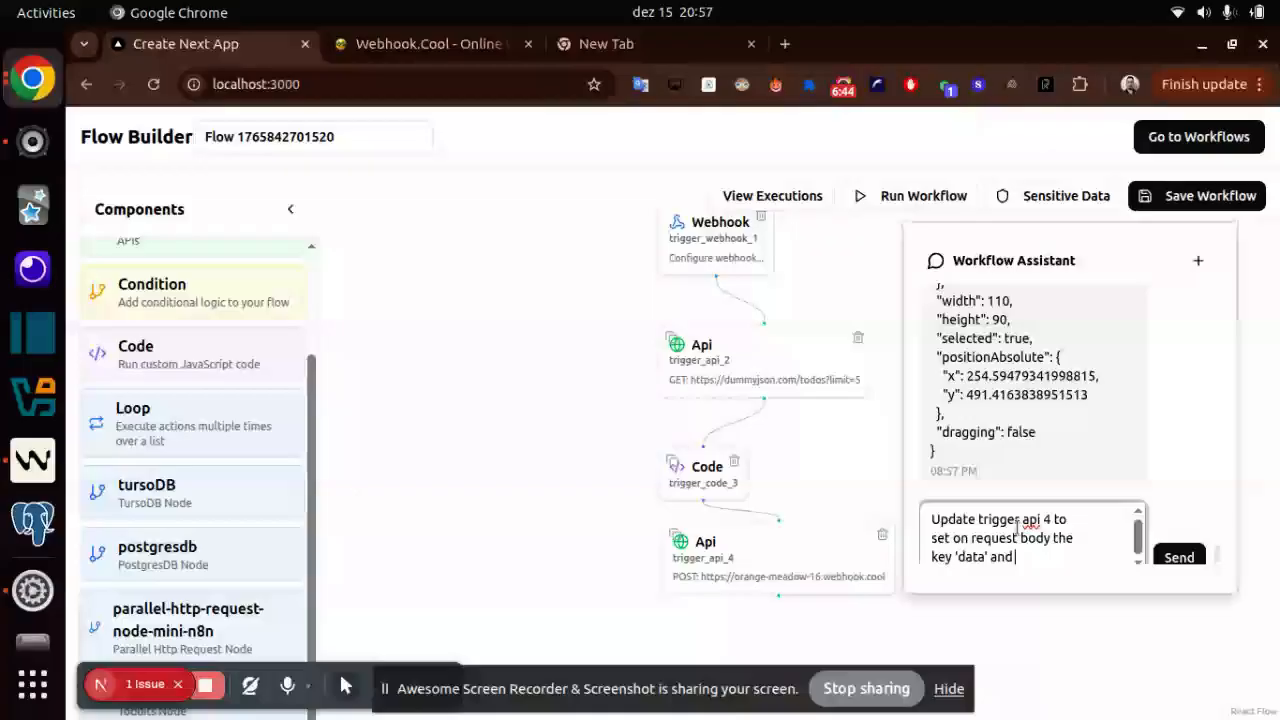
text( the value is)
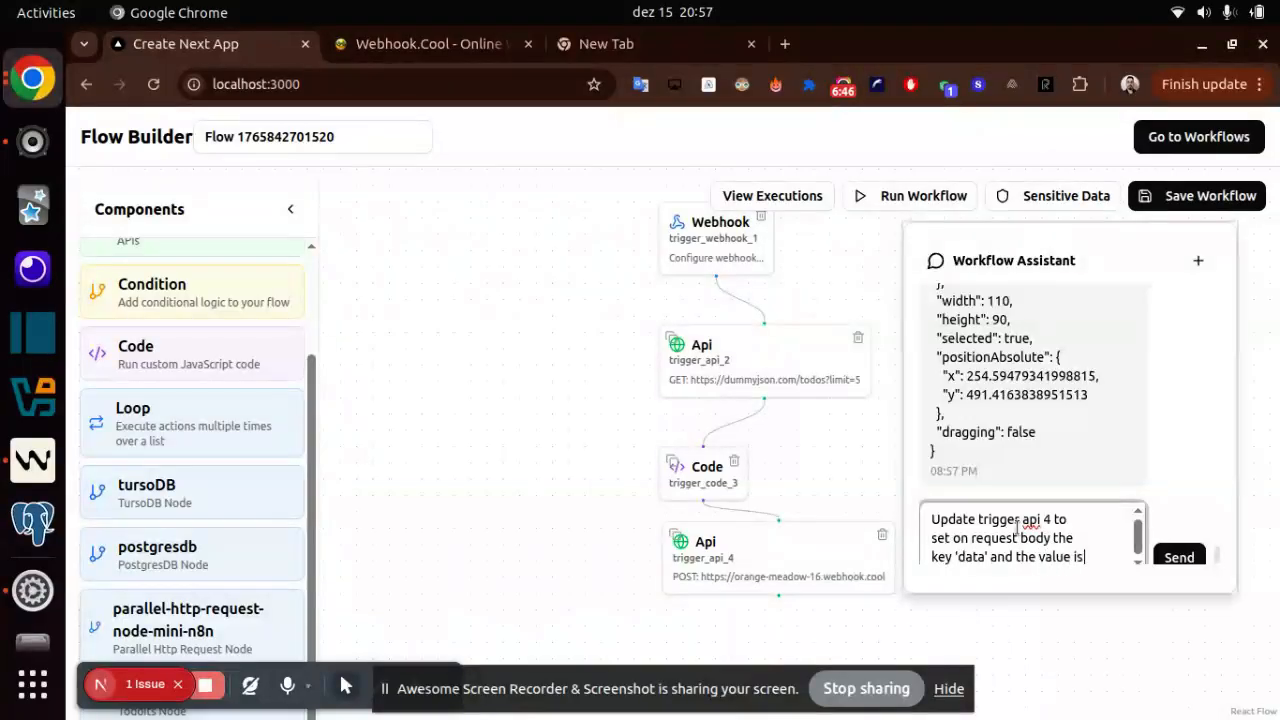
text( the output from)
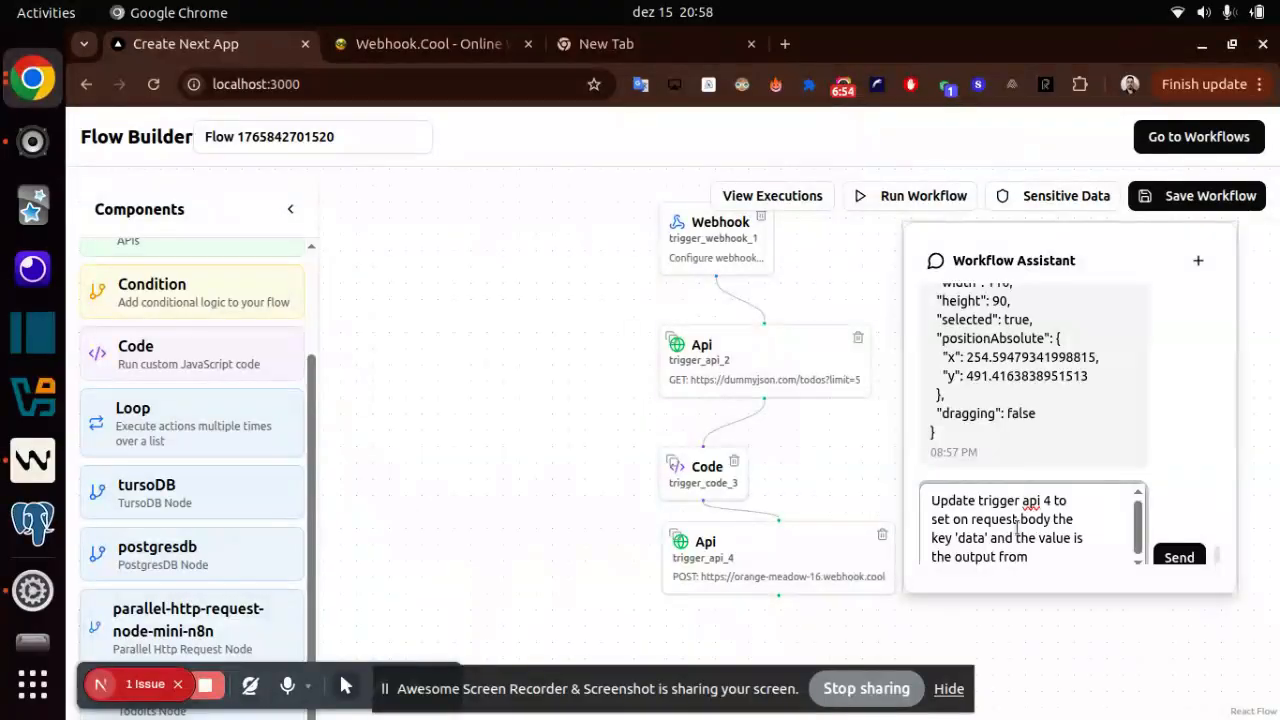
text(trigger code 3)
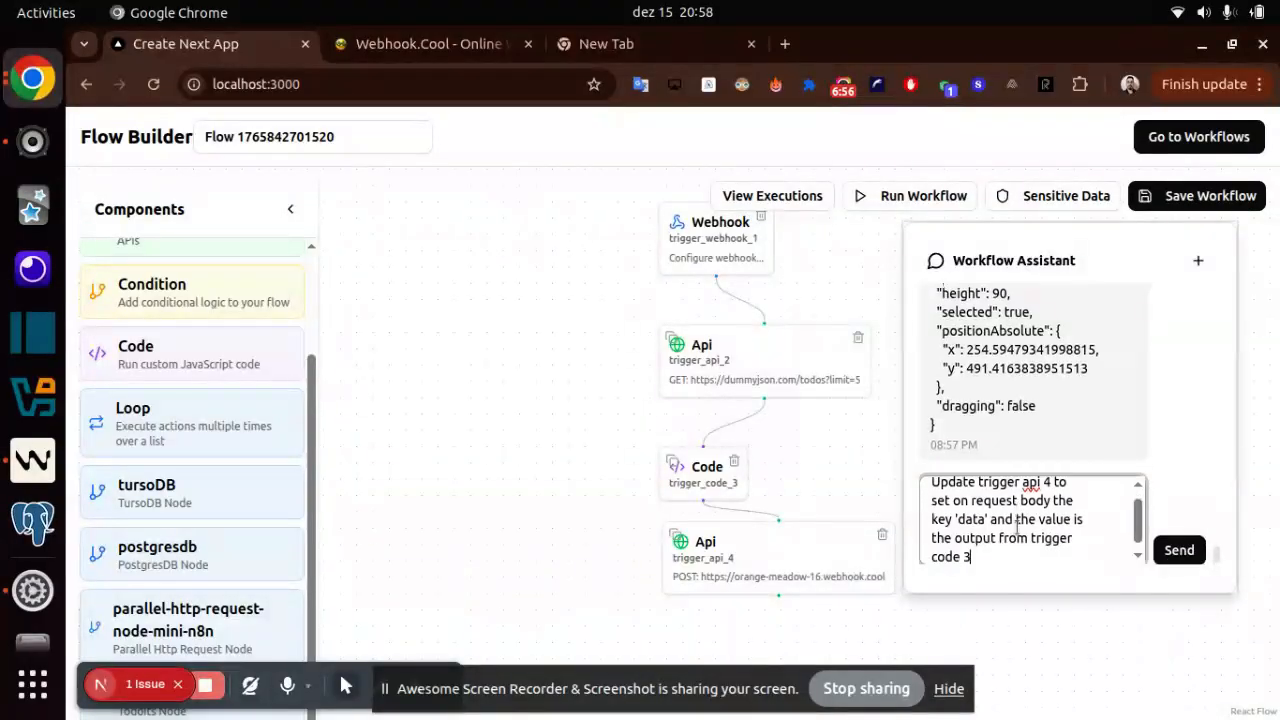
text( node)
key(Return)
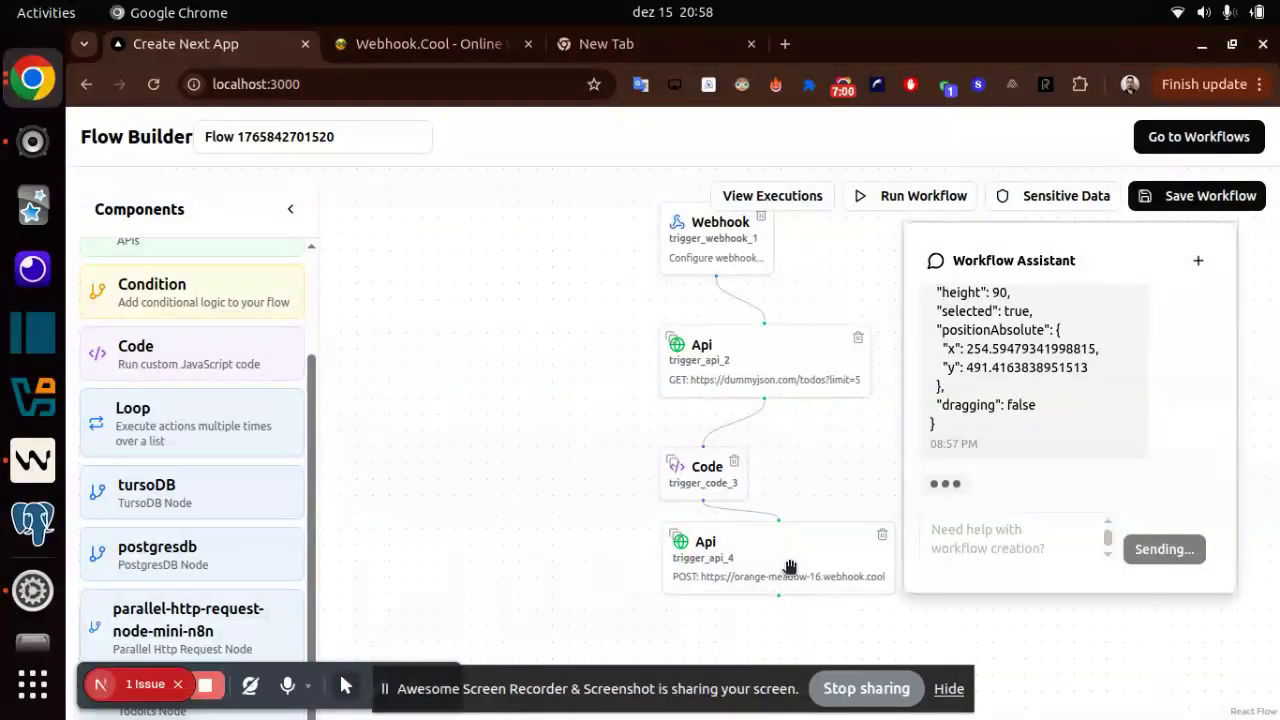
- Review the assistant's updated trigger_api_4 definition and run the workflow
click(383, 45)
click(210, 43)
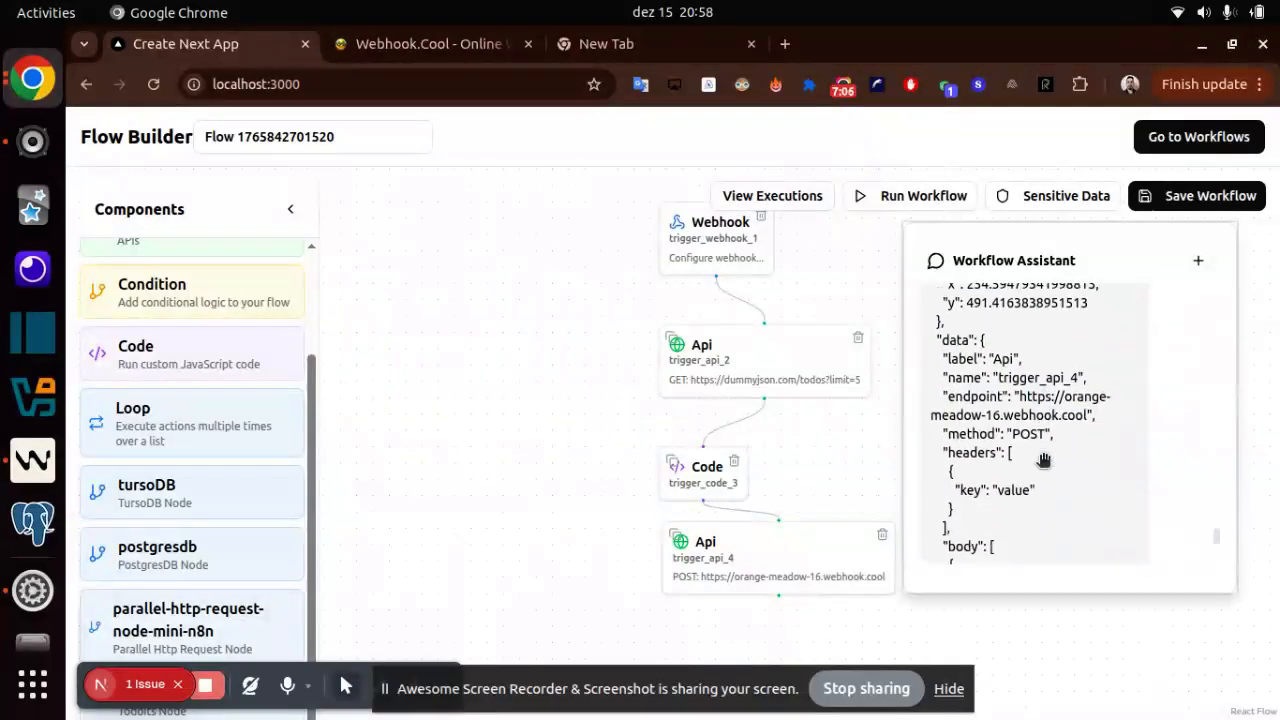
scroll(1043, 460, down, 5)
scroll(1097, 449, up, 3)
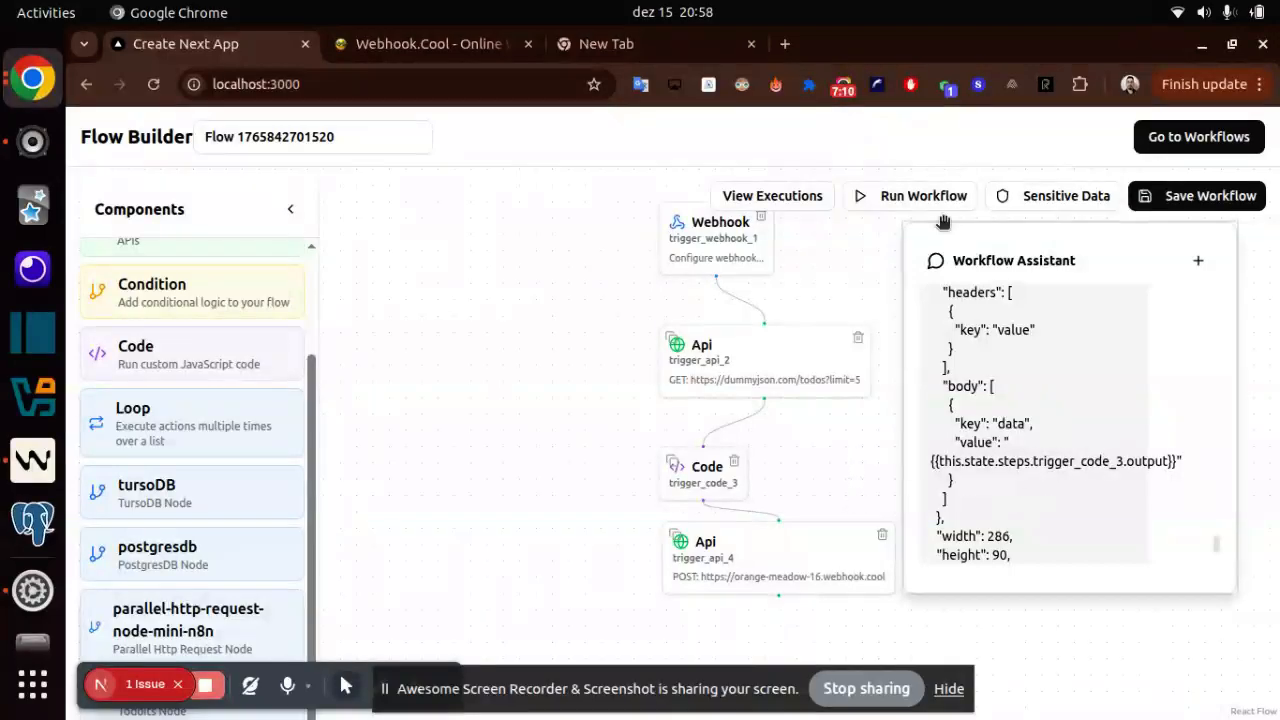
click(915, 196)
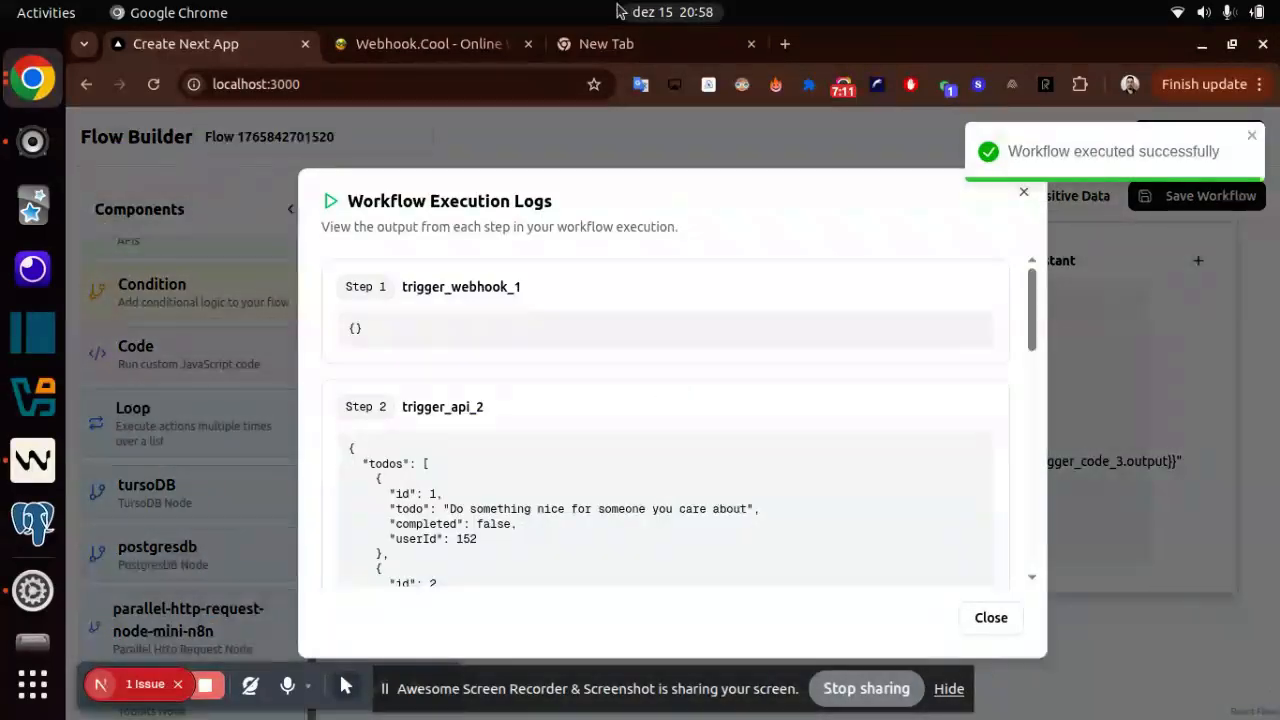
- Switch to Webhook.Cool to examine the received POST request's body, and return to the Flow Builder to close the execution logs
click(462, 44)
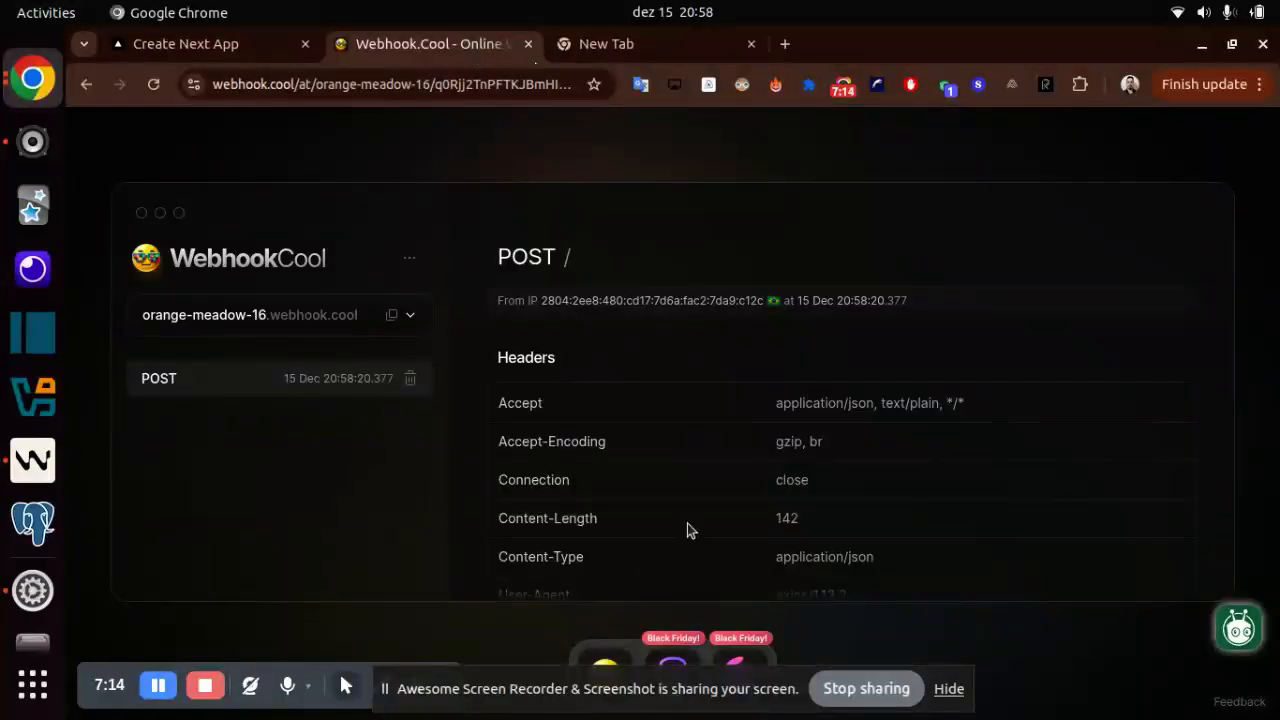
scroll(690, 515, down, 5)
scroll(482, 312, down, 1)
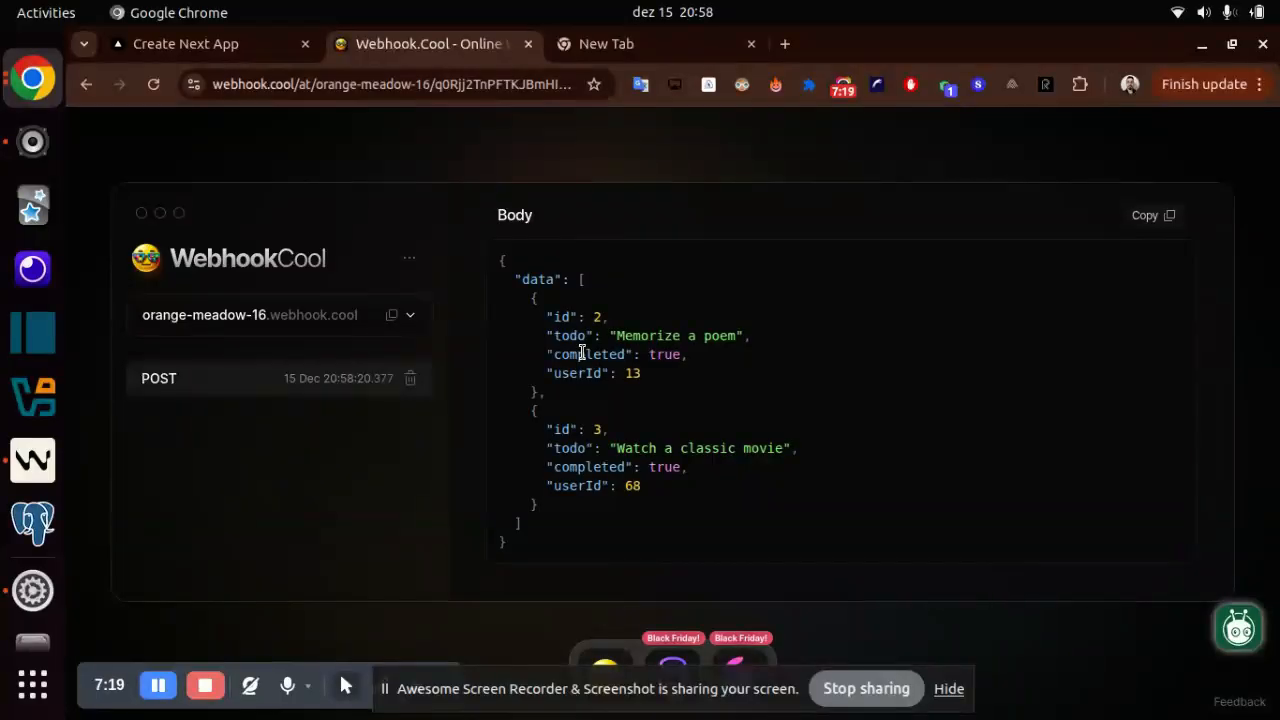
click(205, 43)
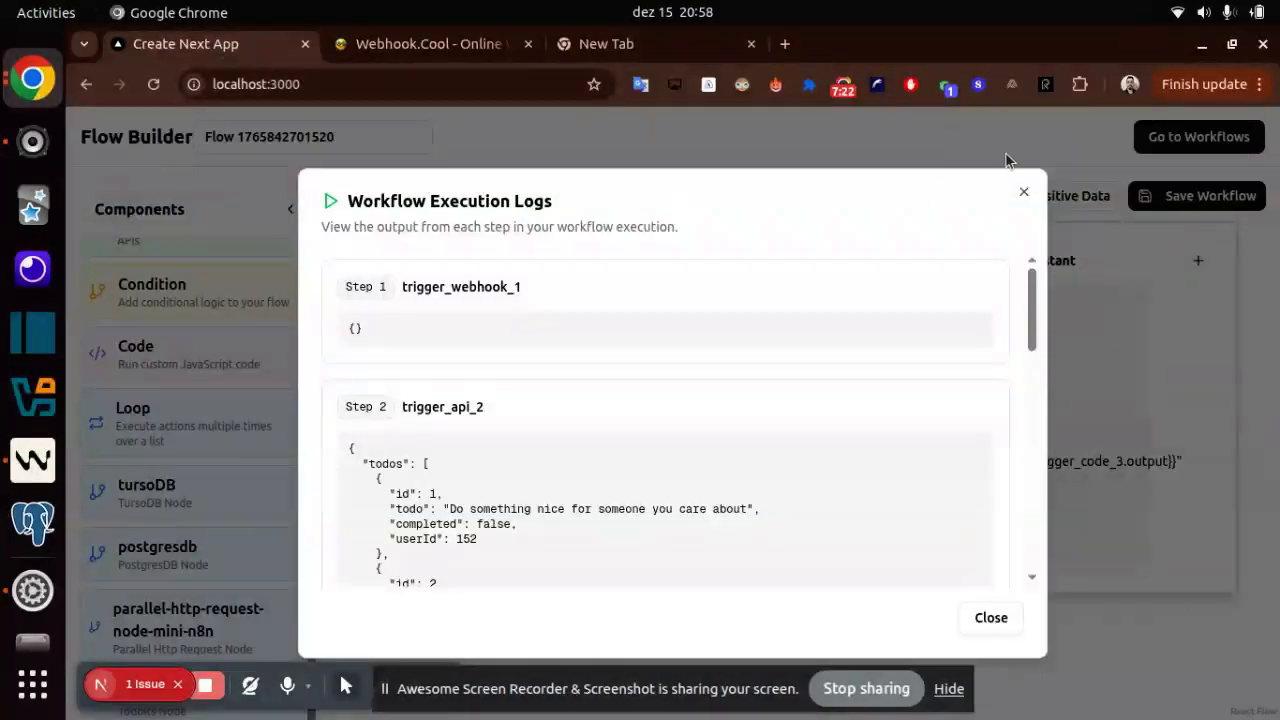
click(1022, 191)
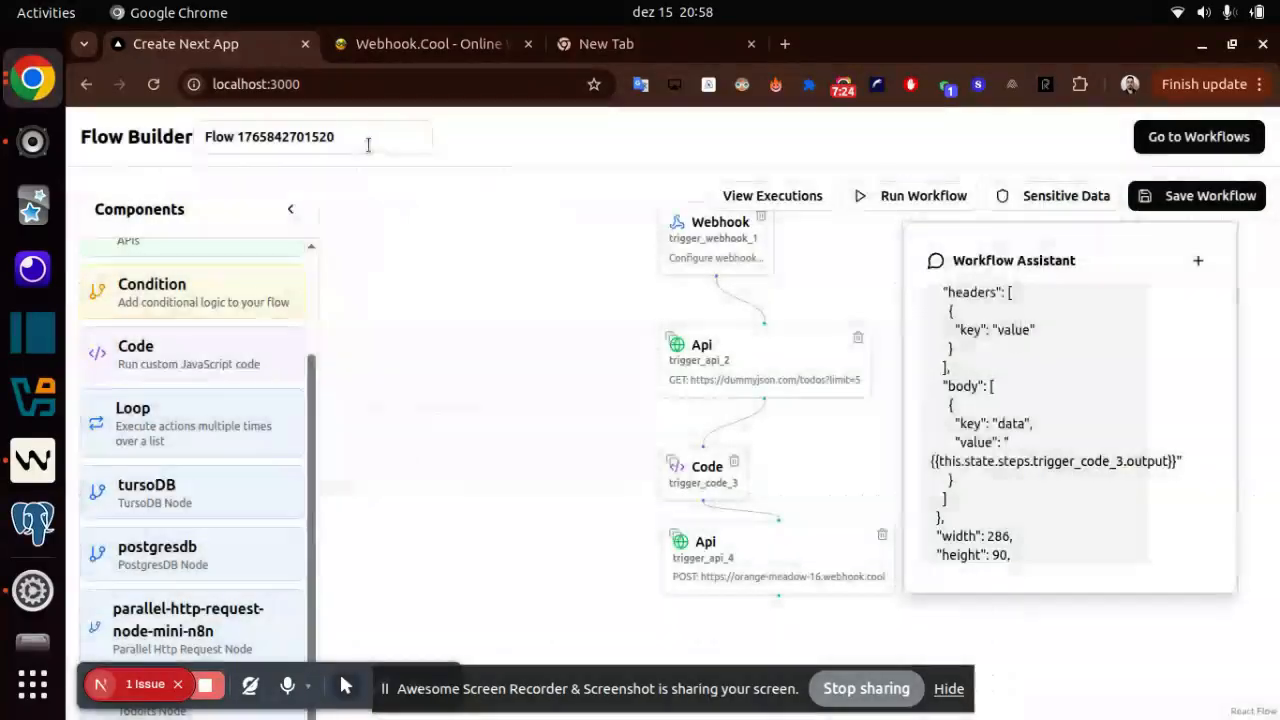
- Rename the workflow as "Flow process todos completed"
click(368, 145)
key(BackSpace)
key(BackSpace)
key(BackSpace)
key(BackSpace)
key(BackSpace)
key(BackSpace)
key(BackSpace)
key(BackSpace)
key(BackSpace)
key(BackSpace)
key(BackSpace)
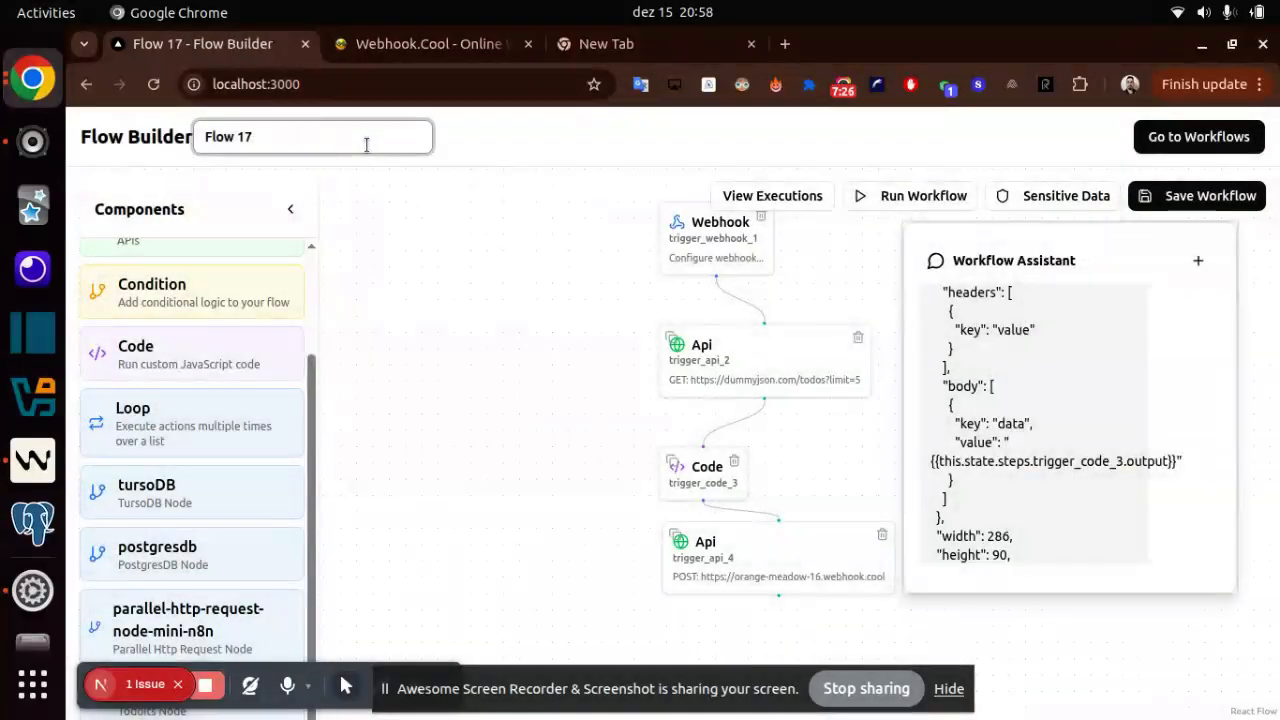
key(BackSpace)
key(BackSpace)
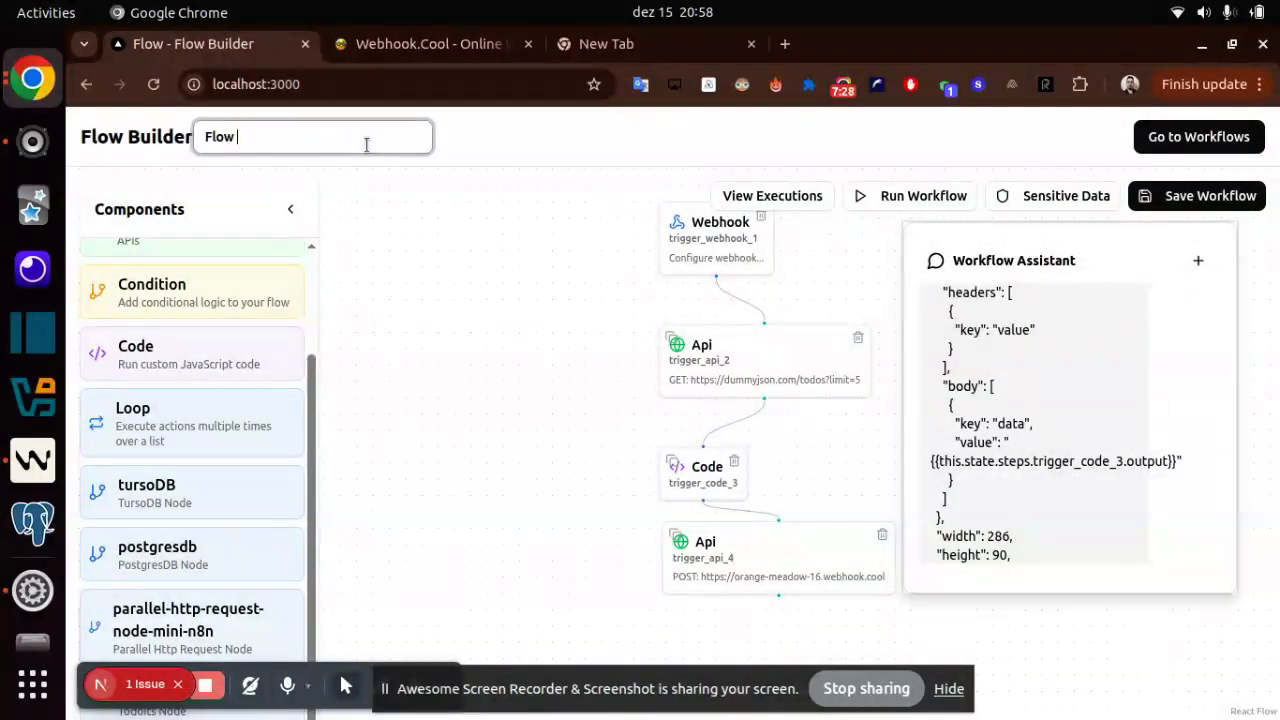
text(process to)
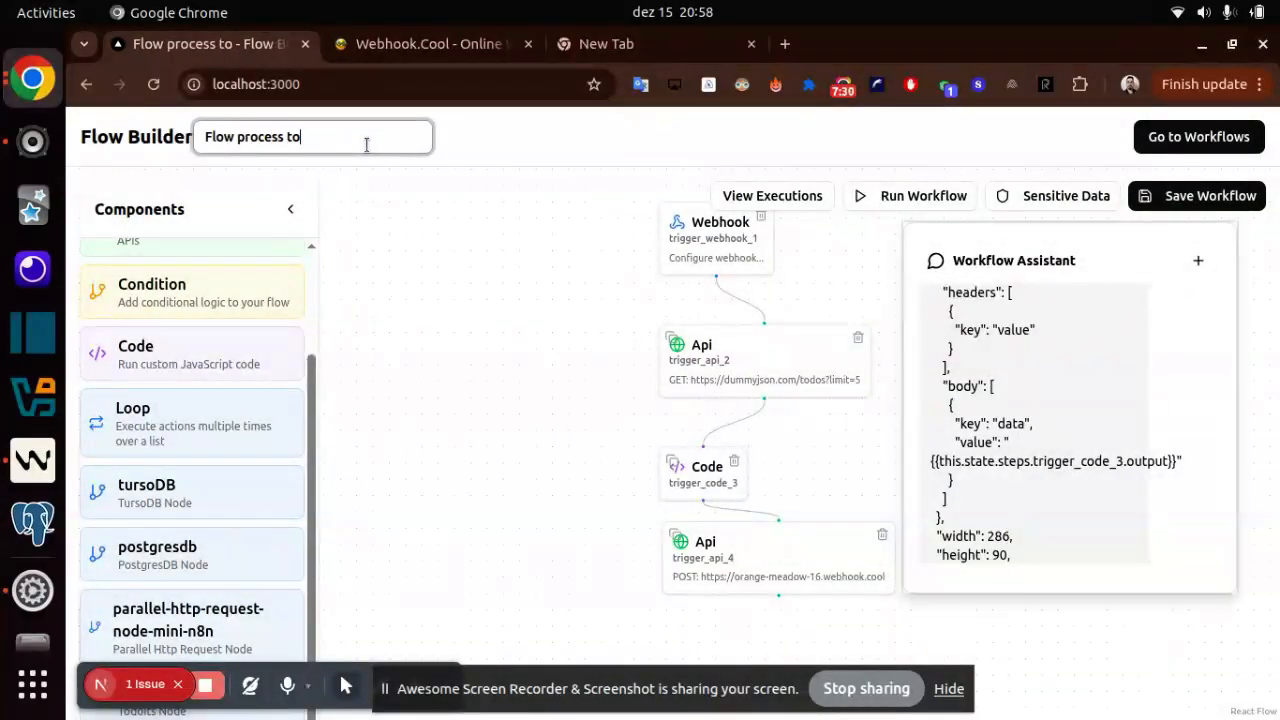
text(dos completed)
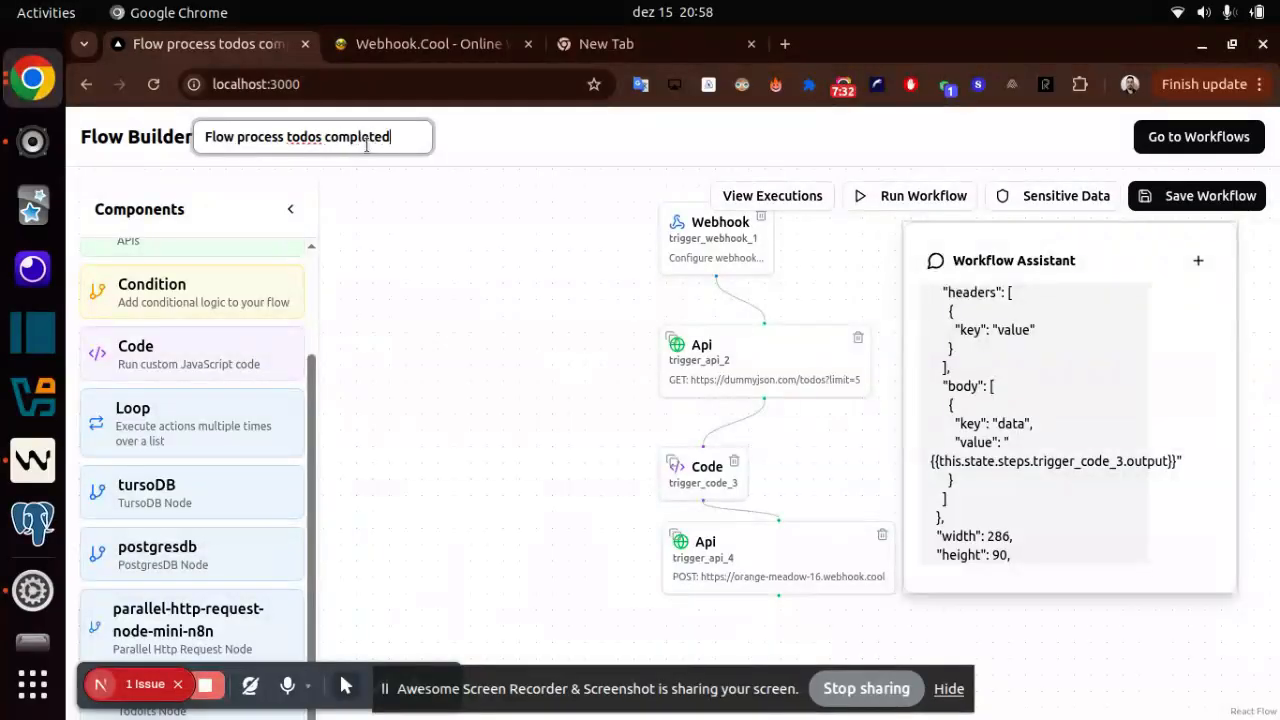
- Go to the workflows list and search it for "todos"
click(1183, 140)
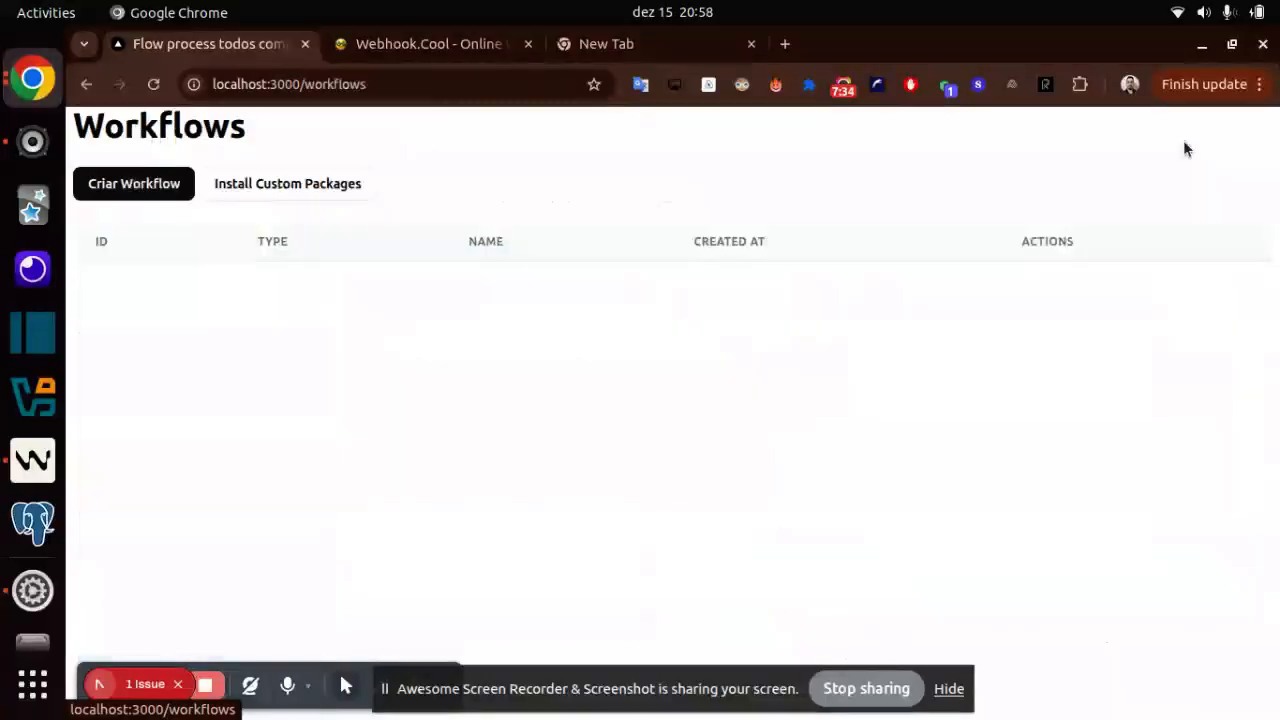
key(ctrl+f)
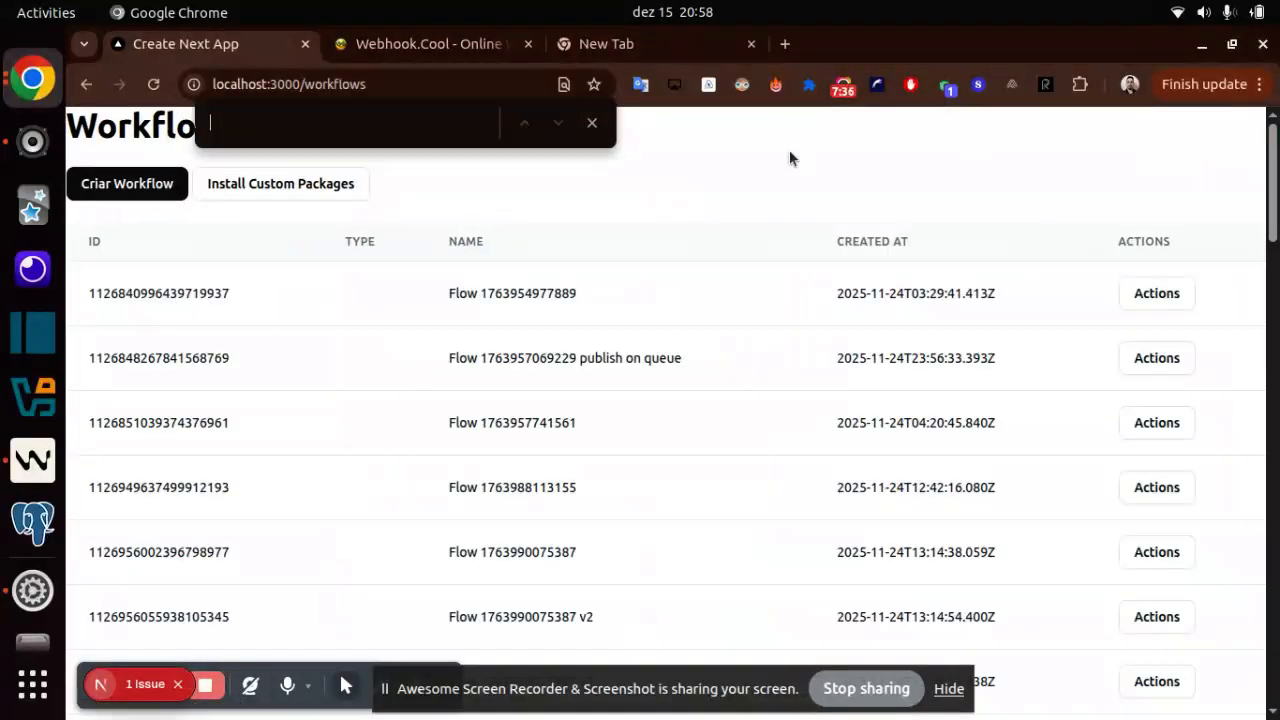
text(todos)
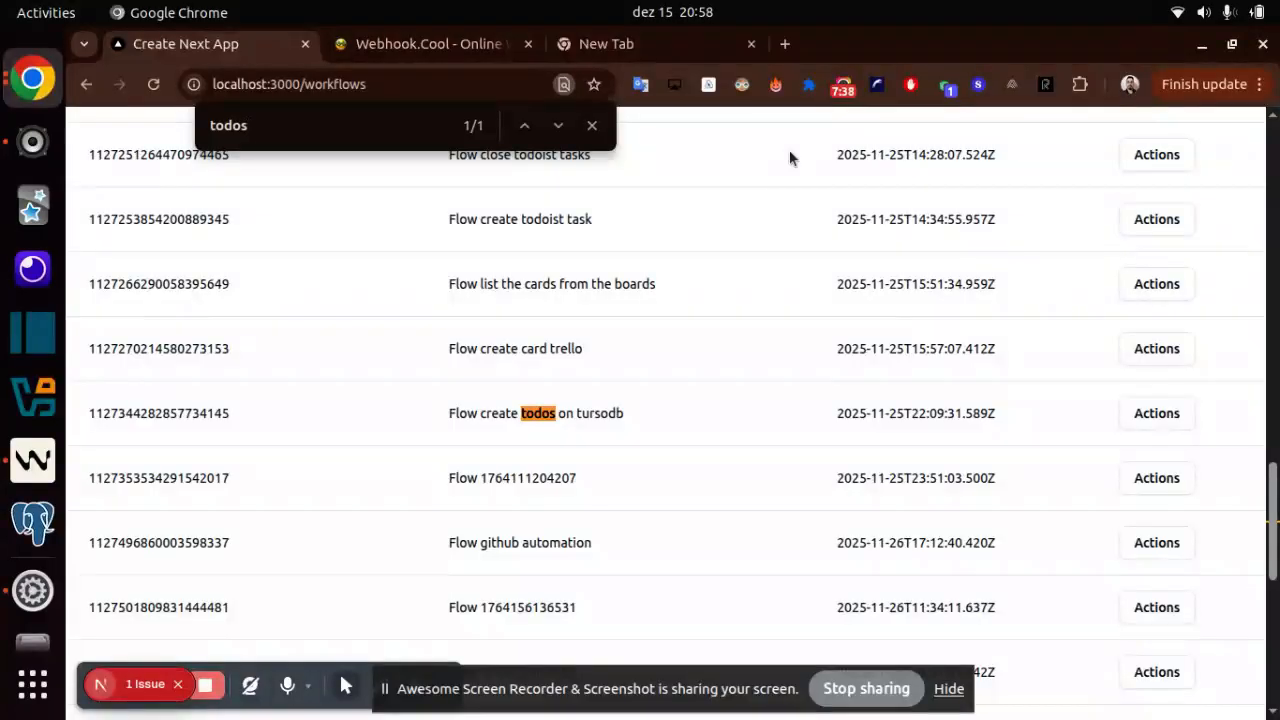
scroll(828, 560, down, 8)
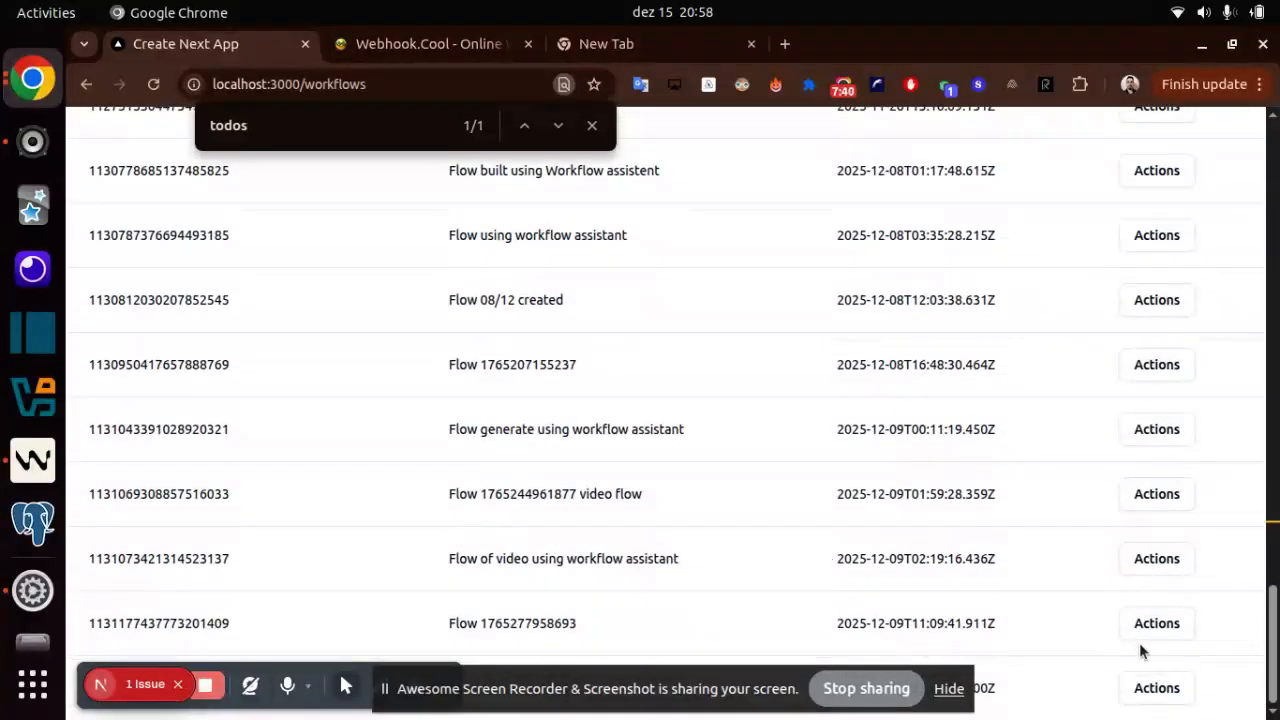
- Open the last workflow in the list for editing and examine its whole node chain
click(1168, 692)
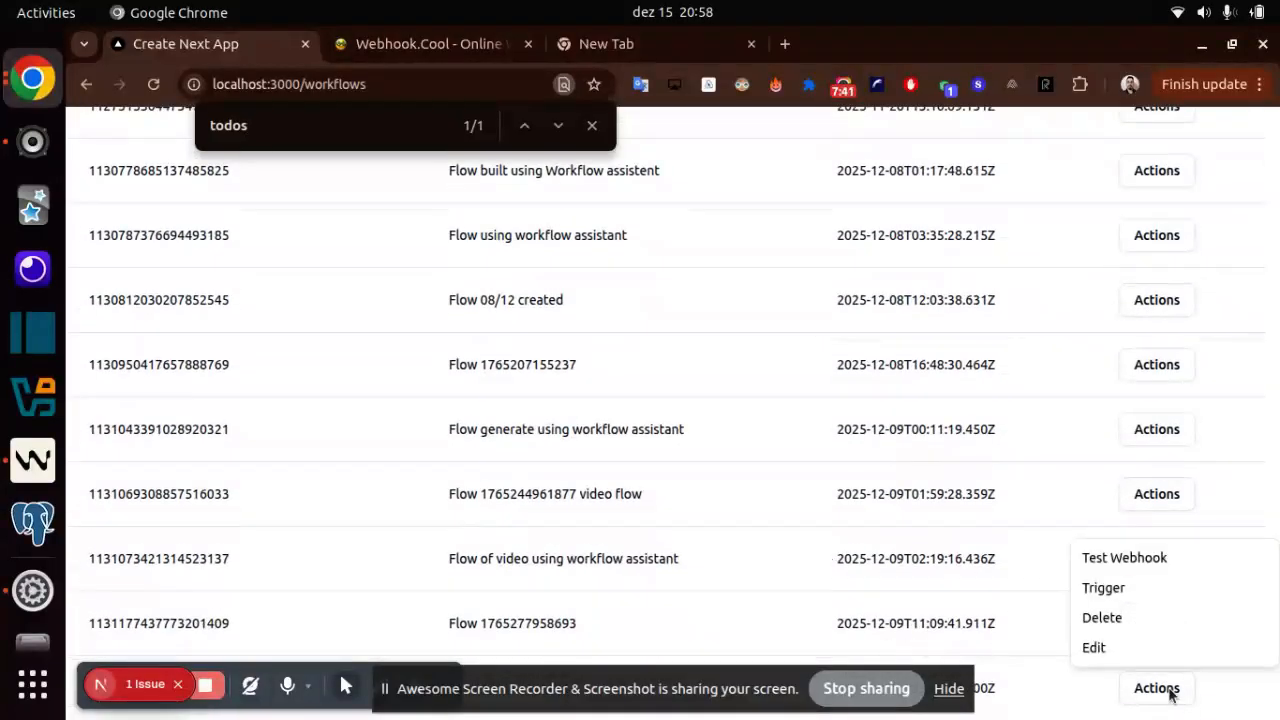
click(1094, 649)
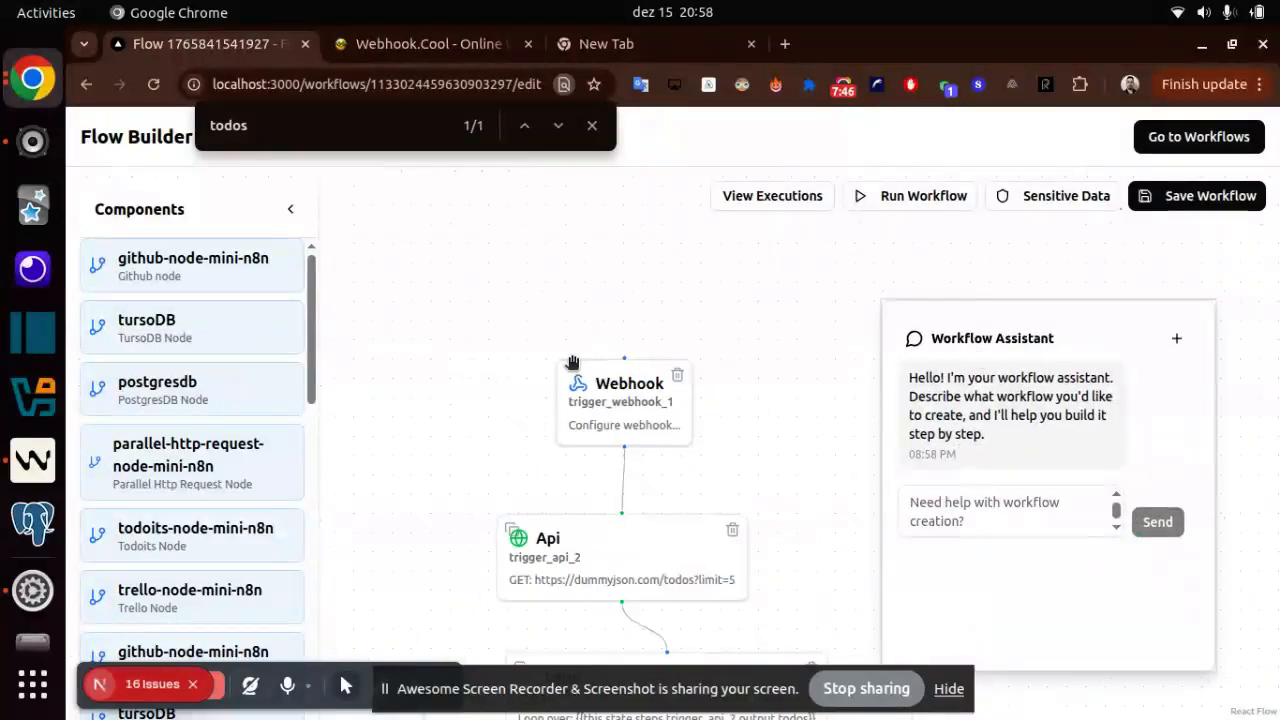
scroll(572, 362, down, 5)
drag(728, 462, 711, 331)
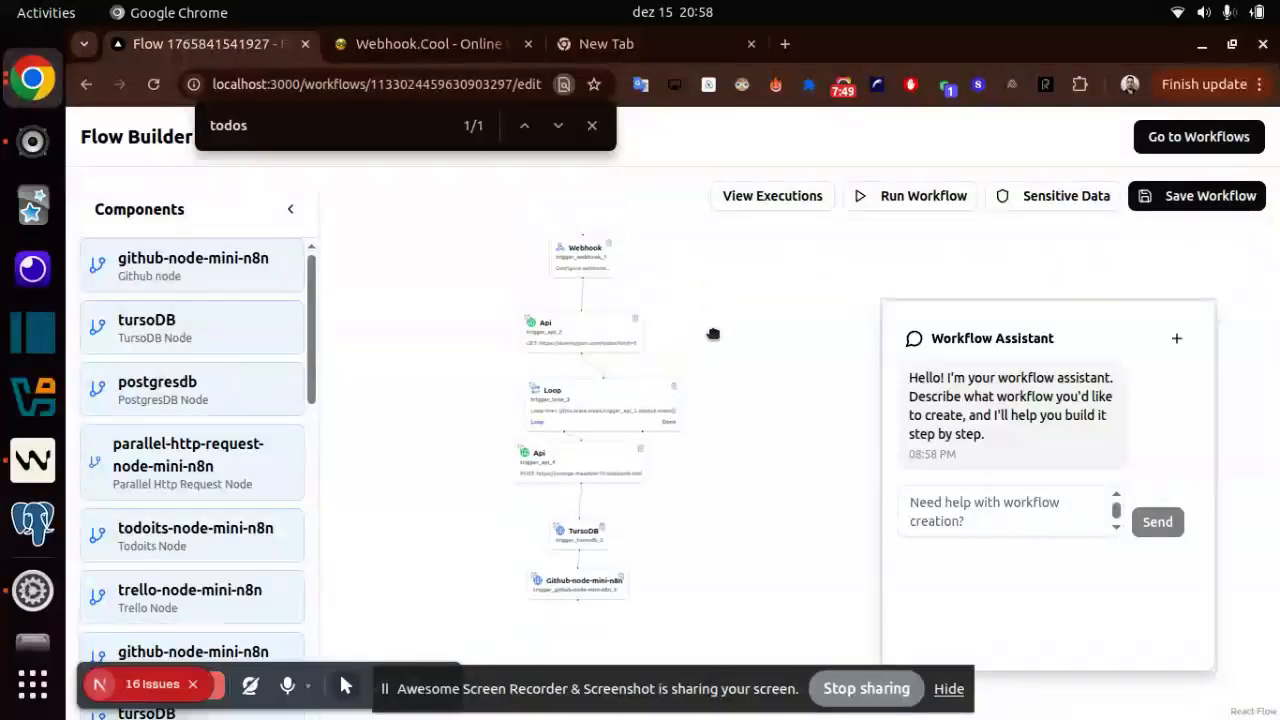
- Return to the workflows list, search it for "completed" and look through the listed flows
click(86, 85)
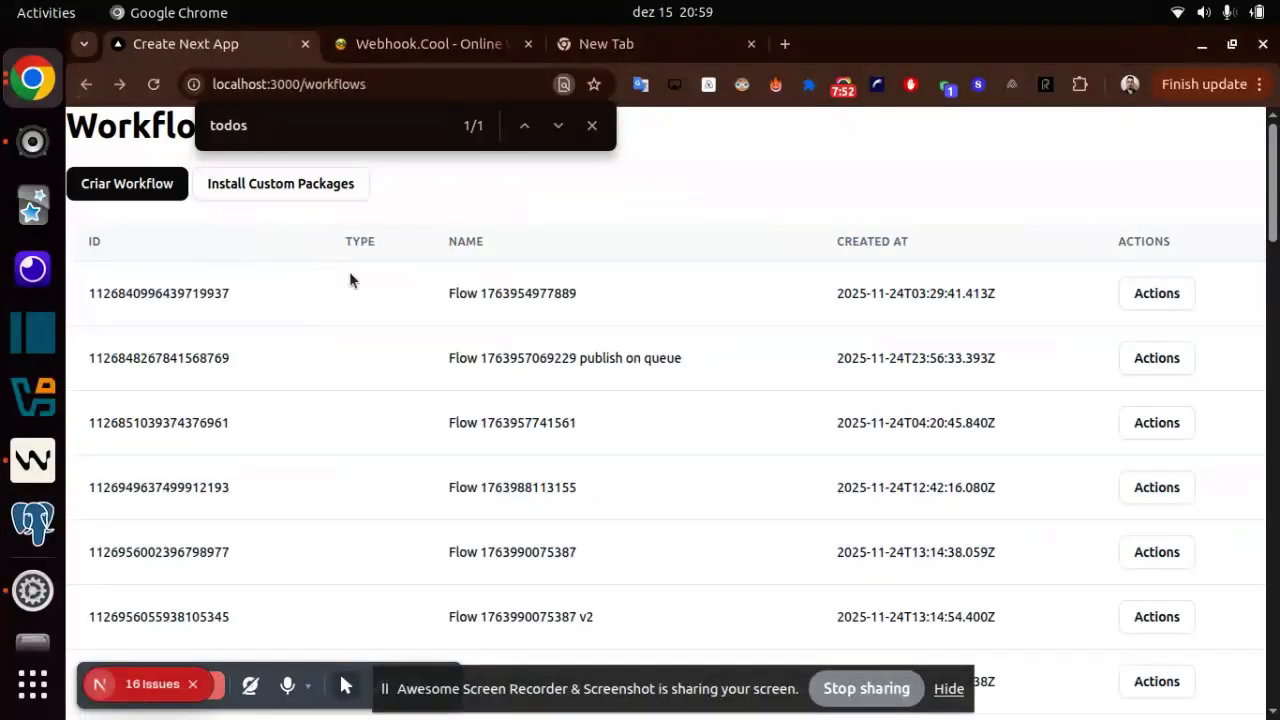
key(ctrl+f)
text(completed)
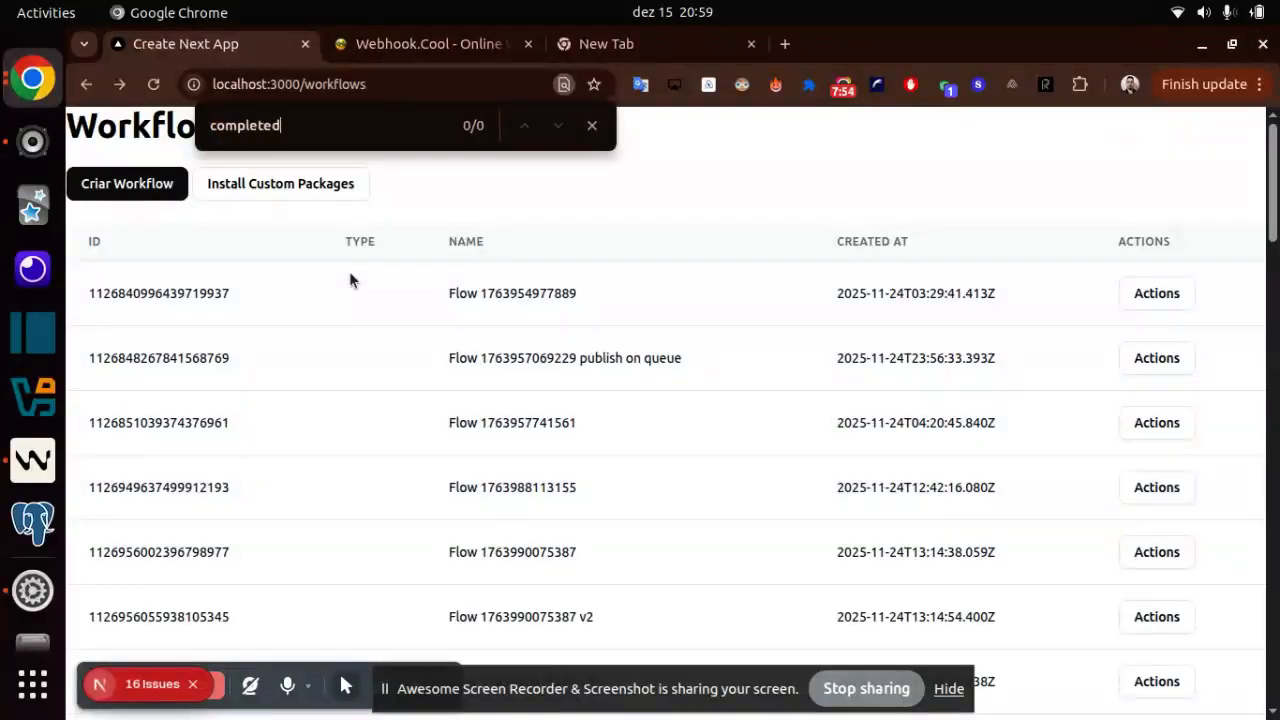
scroll(723, 288, down, 15)
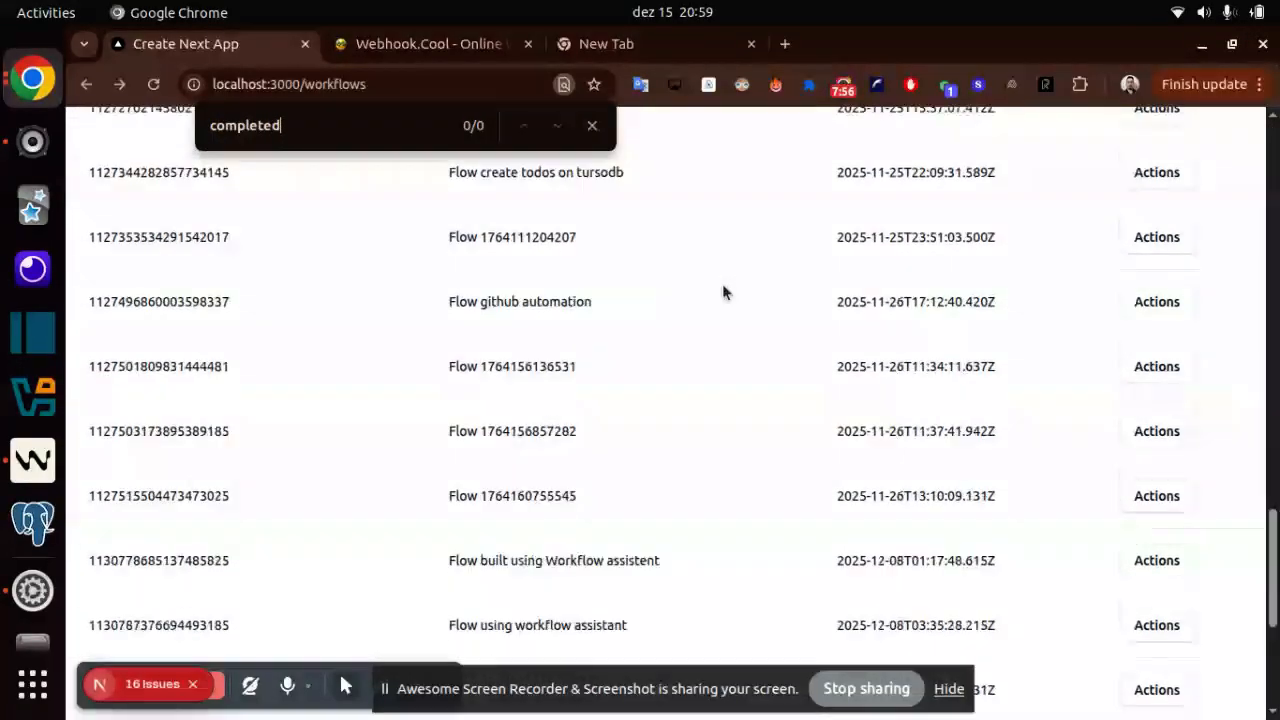
scroll(786, 235, up, 15)
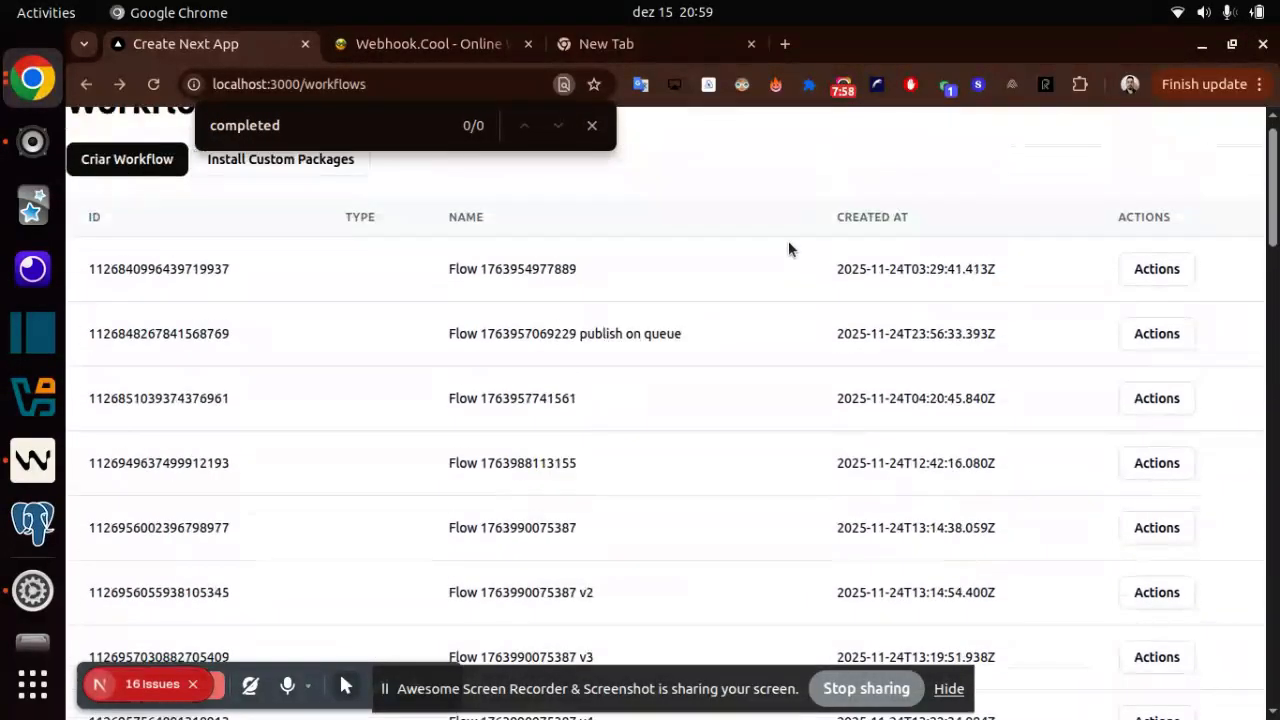
click(1145, 272)
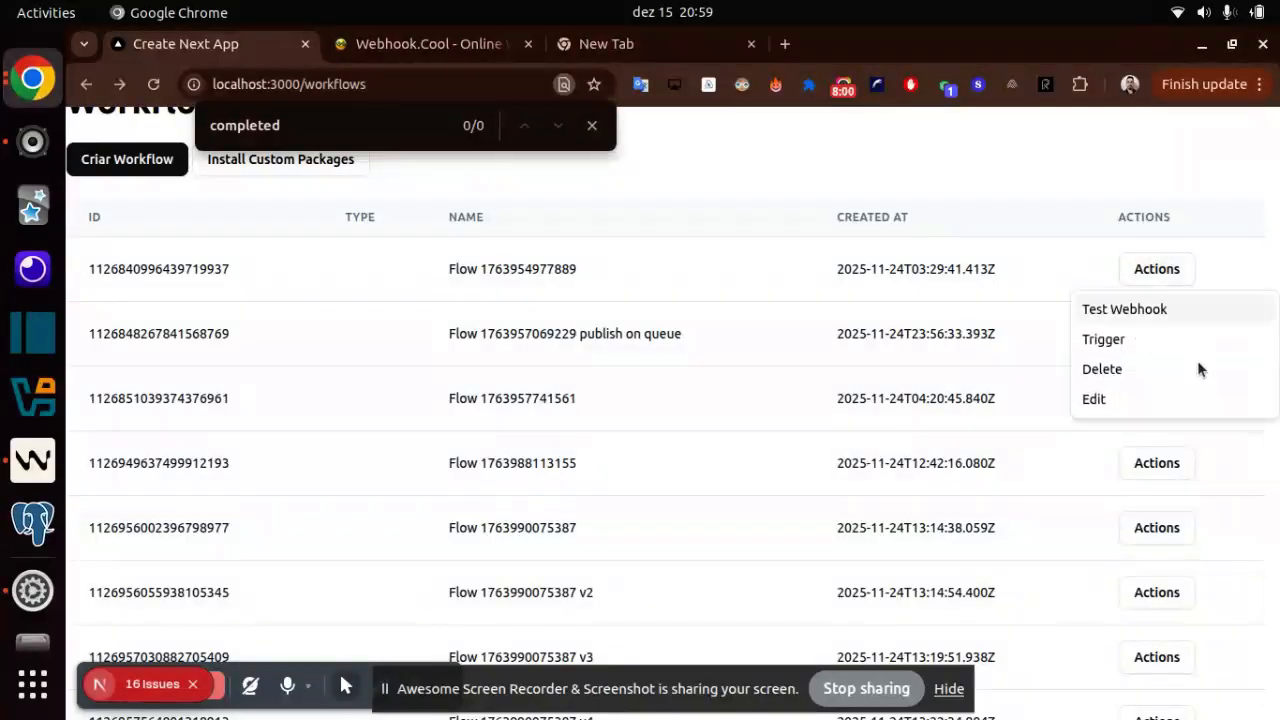
click(1085, 400)
drag(564, 232, 1026, 303)
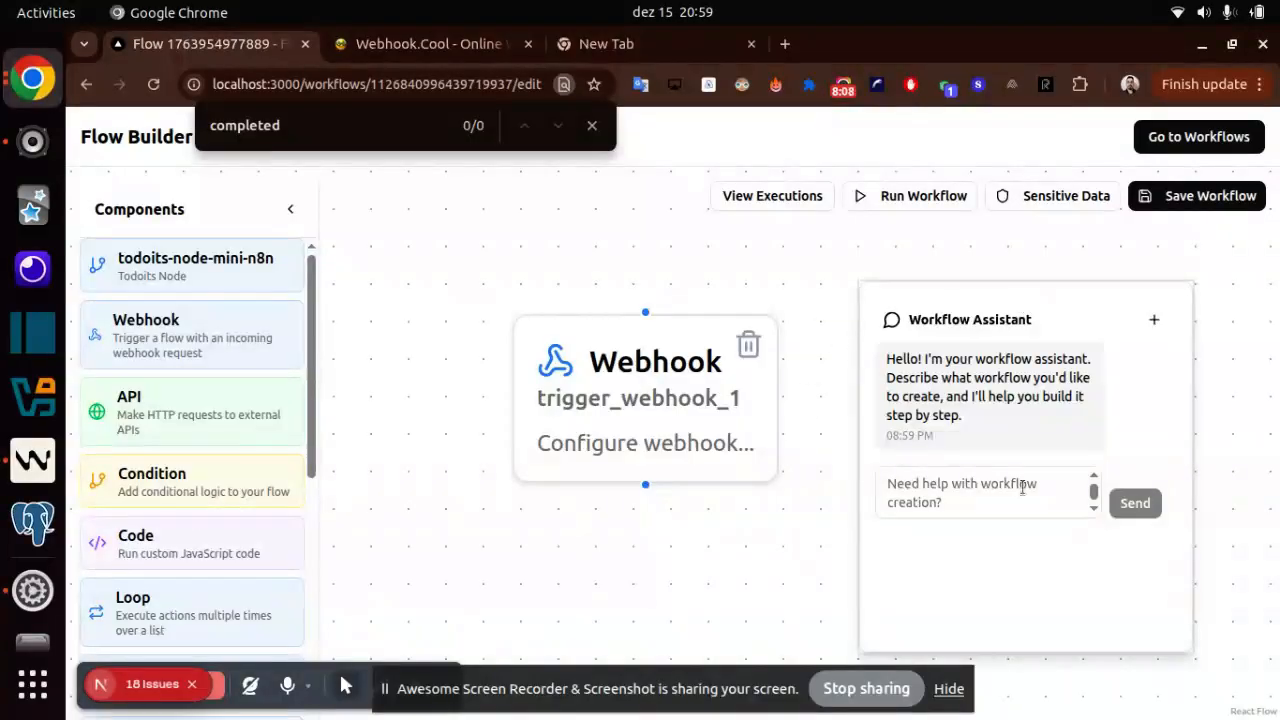
click(980, 487)
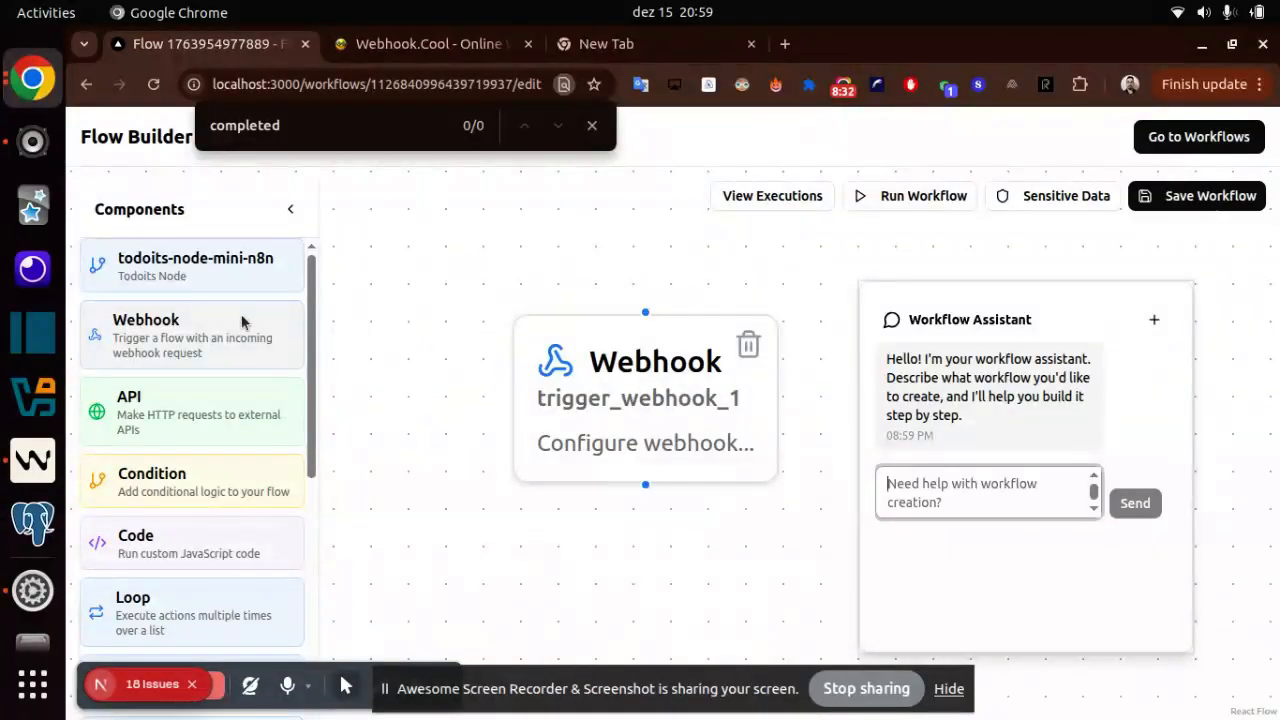
scroll(223, 353, down, 10)
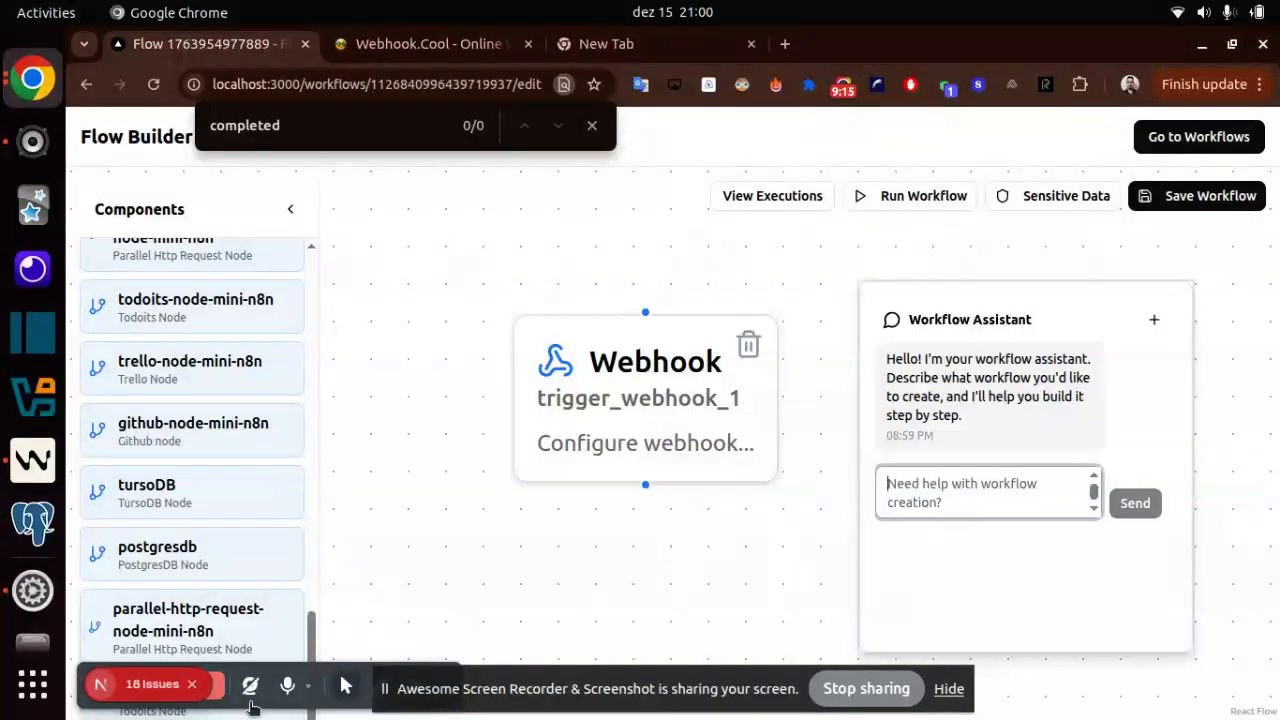
click(197, 686)
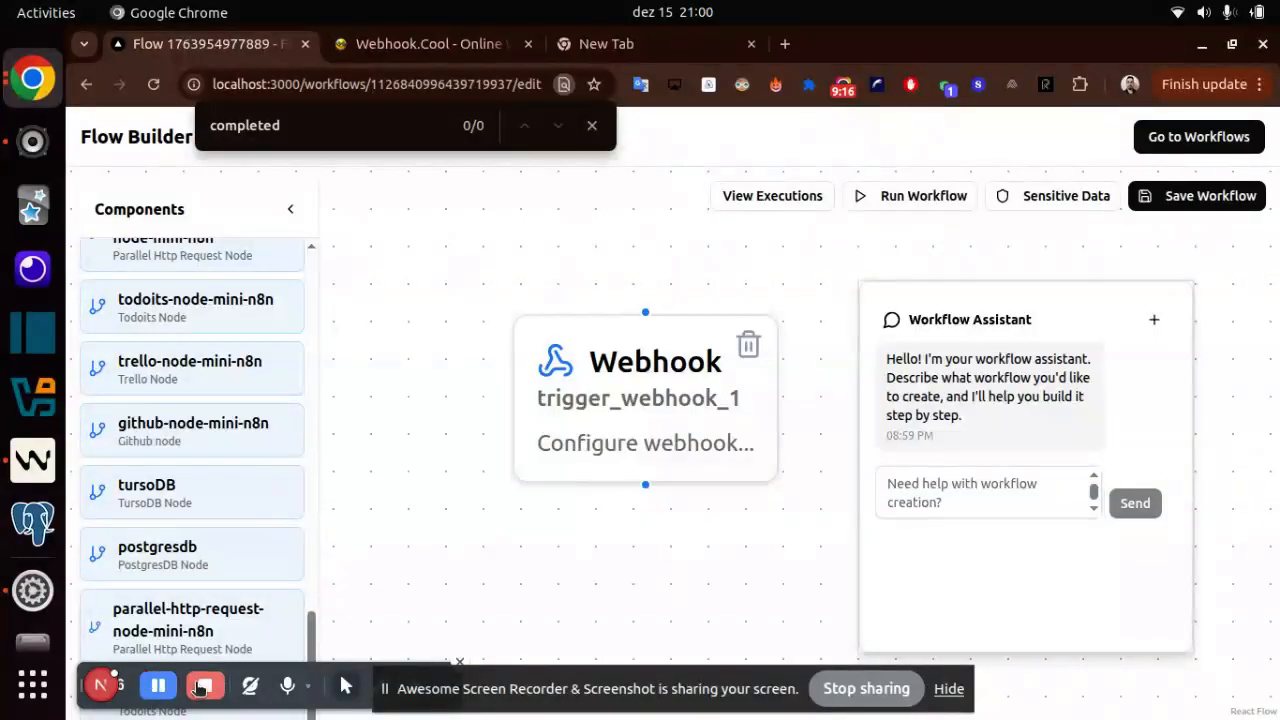